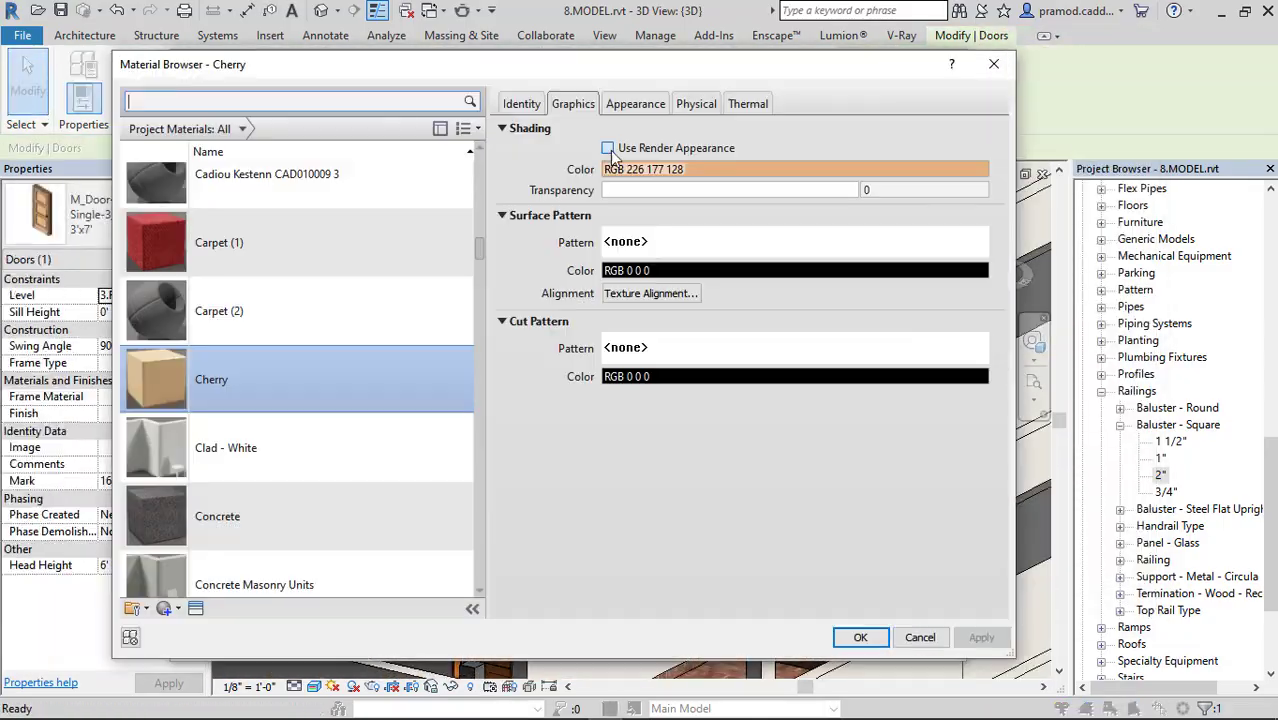
# Change the wood material's stain to a darker brown colour.
pyautogui.click(663, 515)
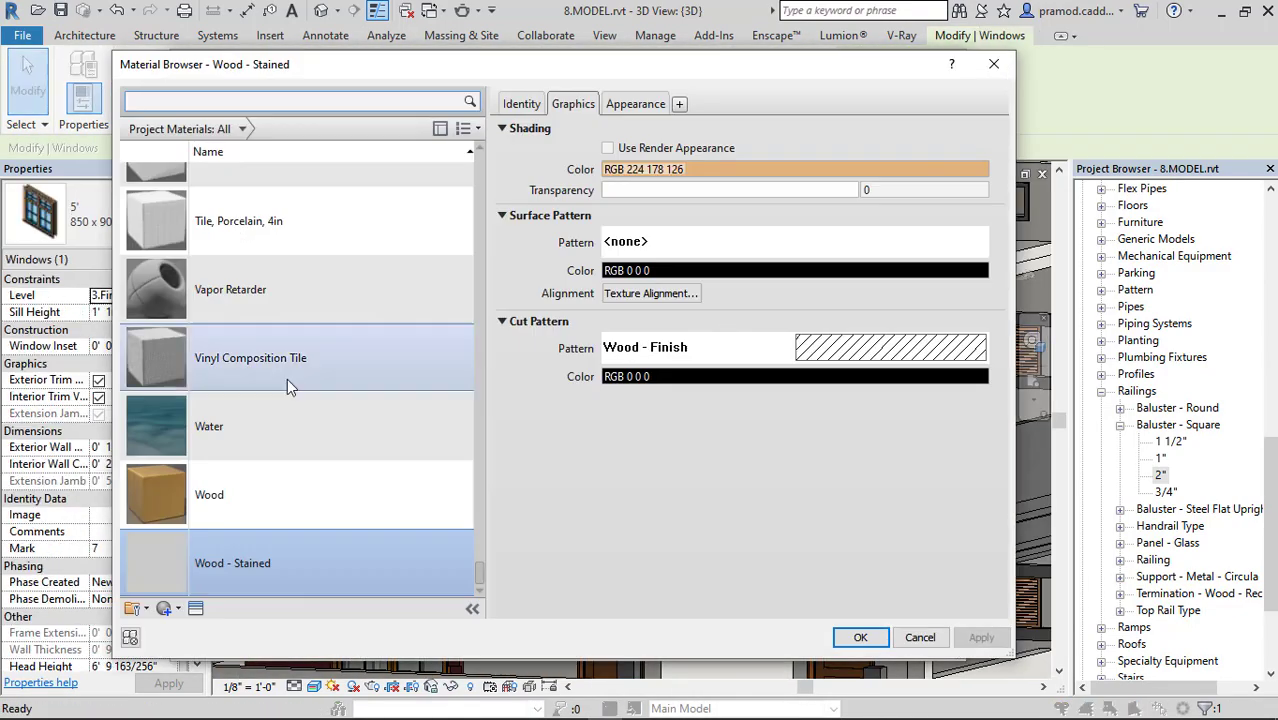
pyautogui.click(779, 367)
pyautogui.click(640, 516)
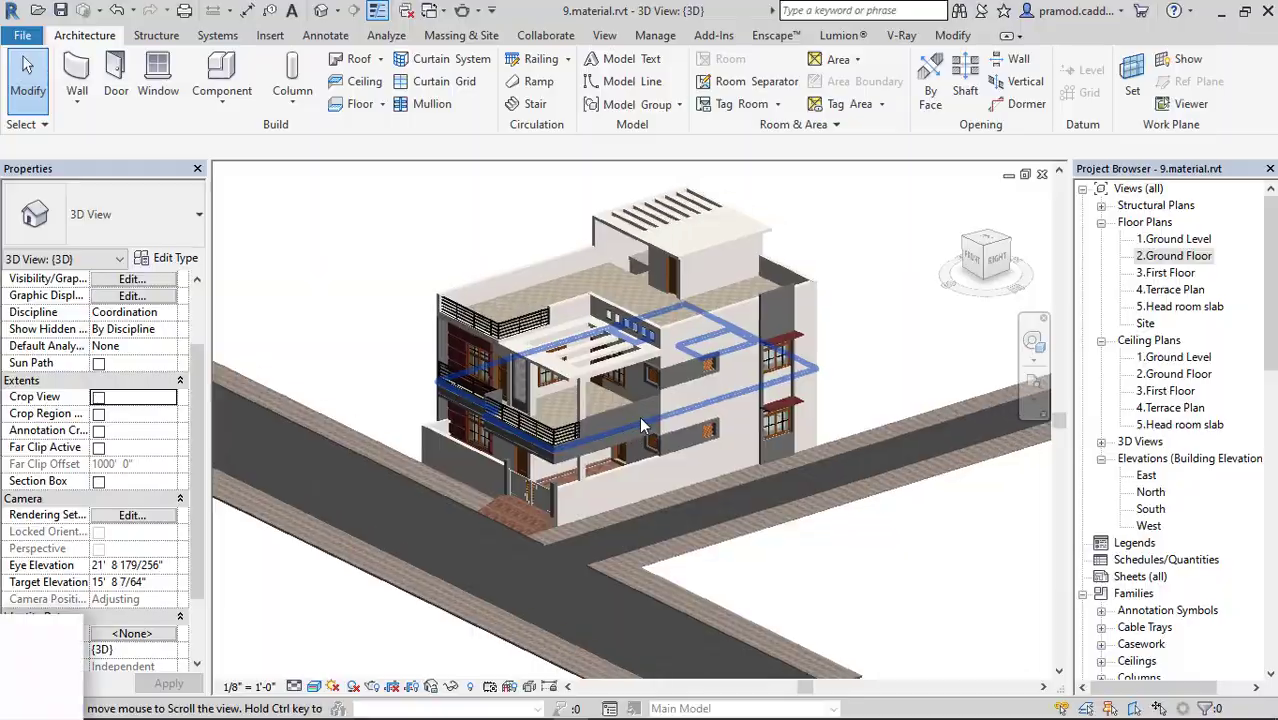
pyautogui.moveTo(639, 416)
pyautogui.keyDown('shift'); pyautogui.mouseDown(button='middle')
pyautogui.moveTo(792, 417)
pyautogui.moveTo(745, 489)
pyautogui.moveTo(737, 481)
pyautogui.moveTo(770, 512)
pyautogui.moveTo(715, 504)
pyautogui.mouseUp(button='middle'); pyautogui.keyUp('shift')
pyautogui.scroll(-3, 737, 481)
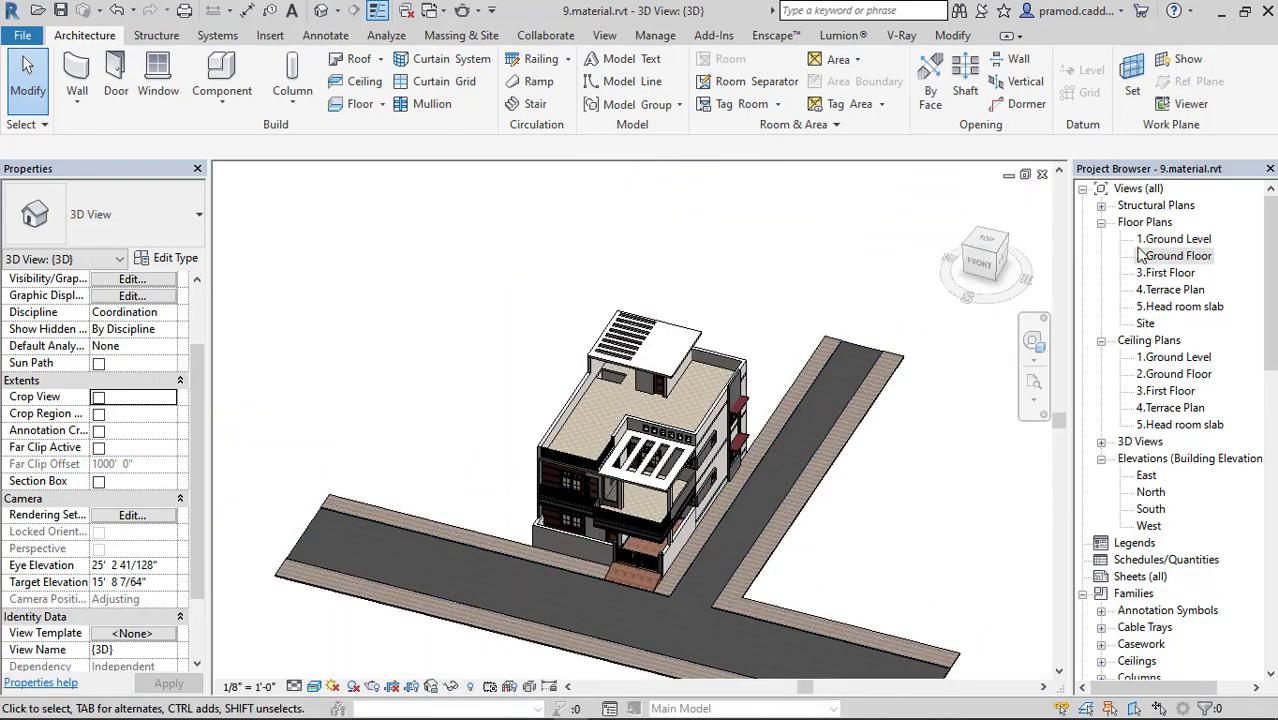
pyautogui.click(1145, 324)
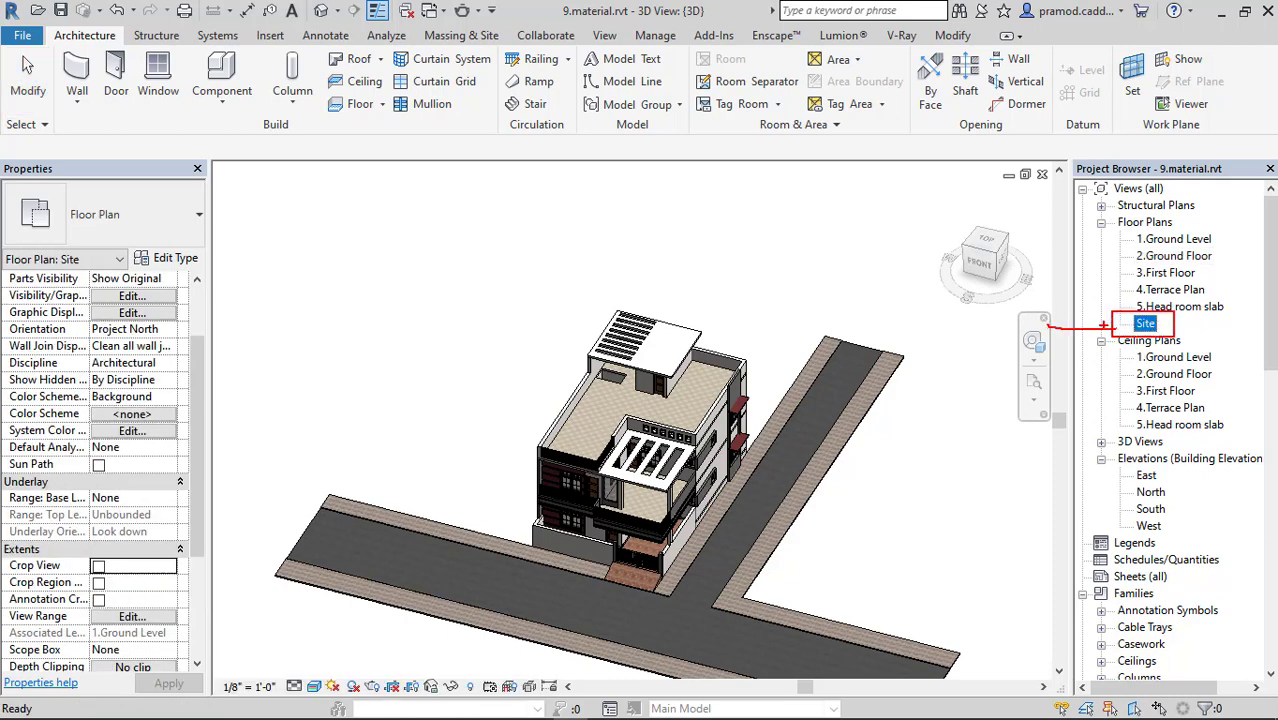
# Open the Site floor plan and start a new toposurface from the Massing & Site tools.
pyautogui.doubleClick(1145, 324)
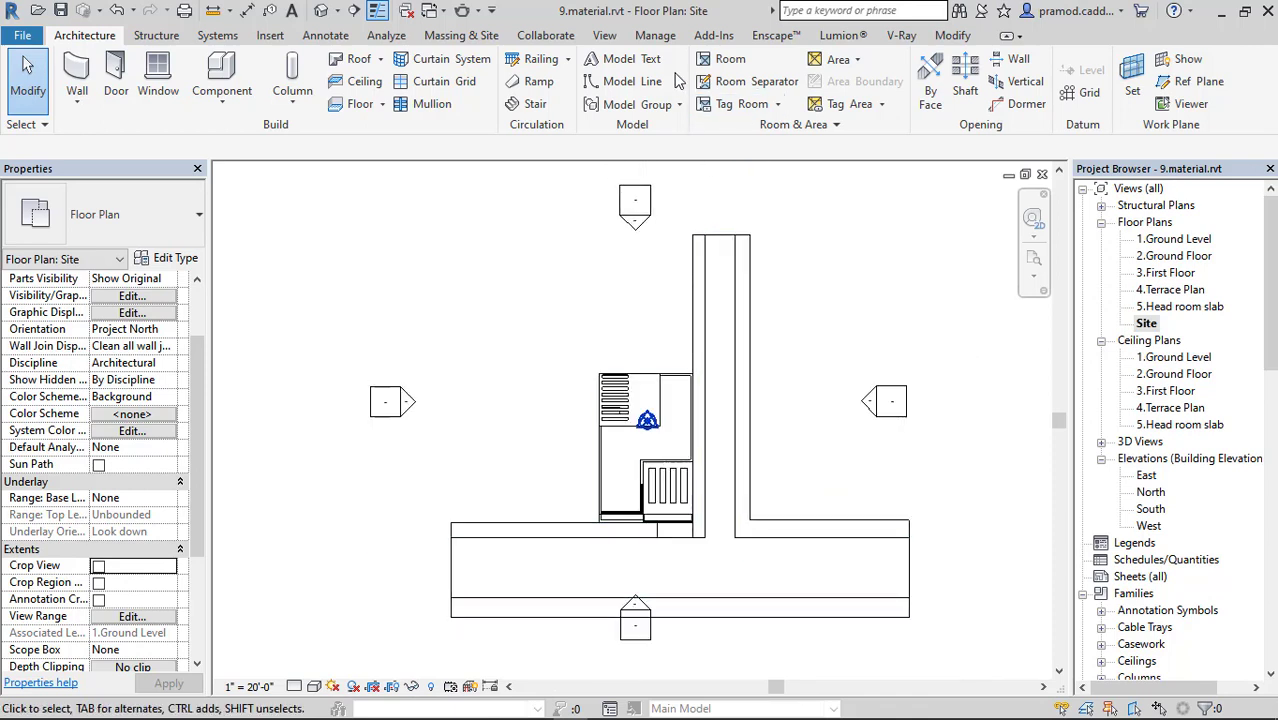
pyautogui.click(462, 36)
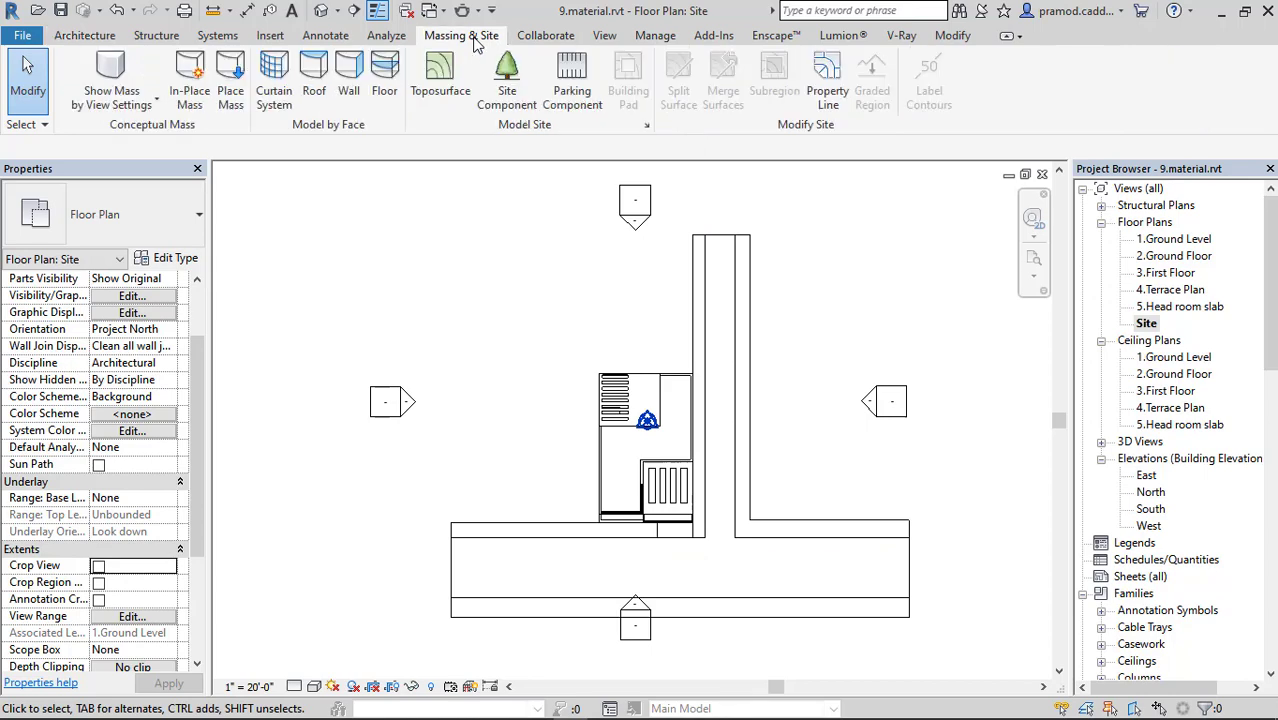
pyautogui.click(438, 75)
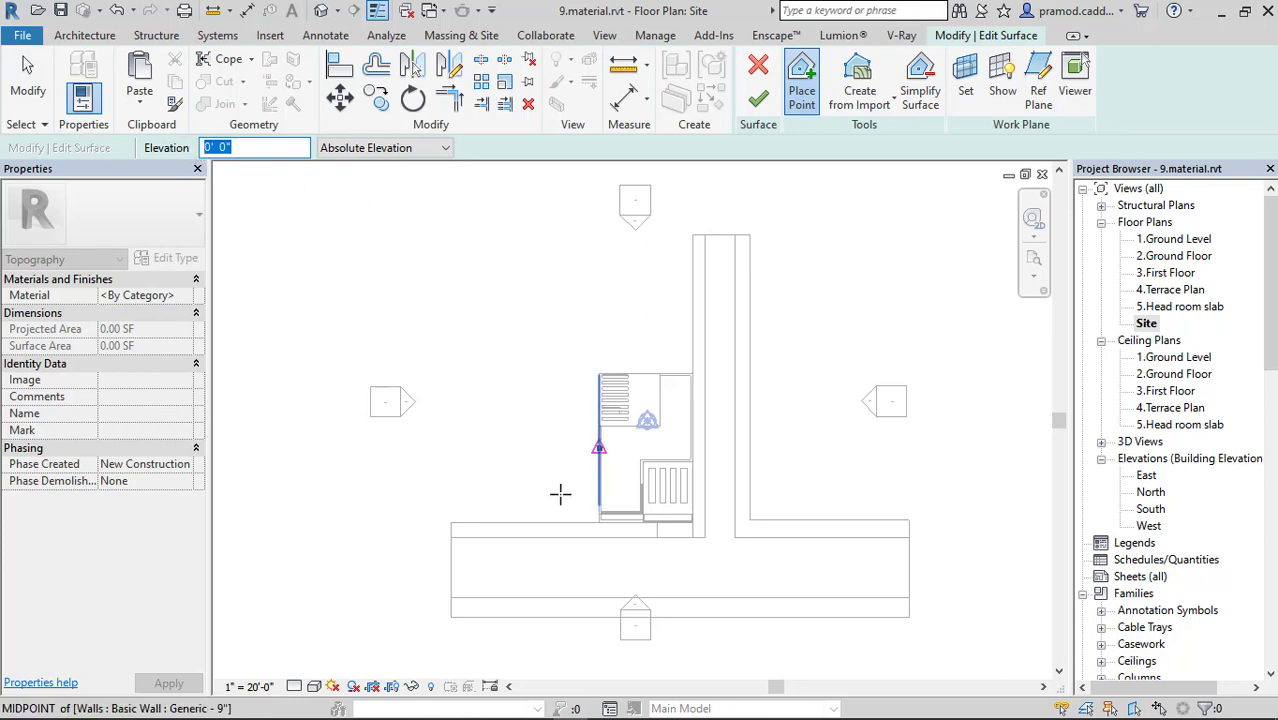
# Place four topography points around the lot beside the house.
pyautogui.scroll(2, 468, 538)
pyautogui.click(438, 510)
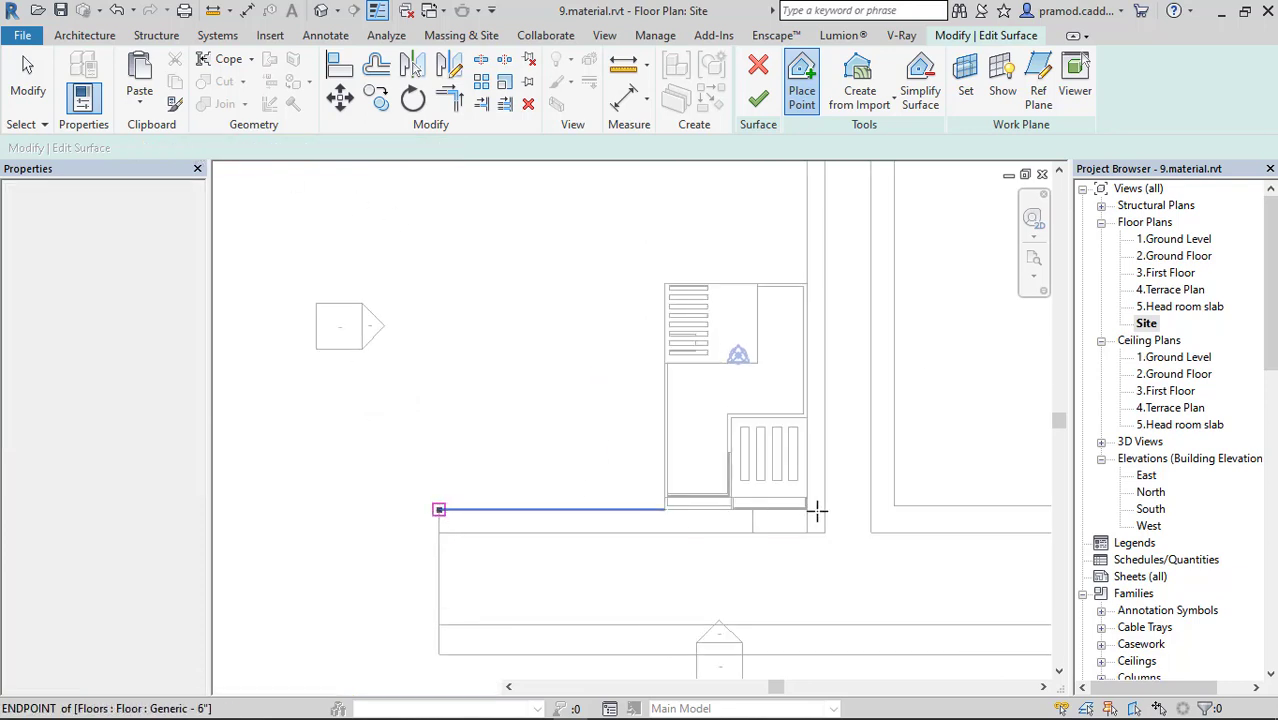
pyautogui.scroll(5, 769, 517)
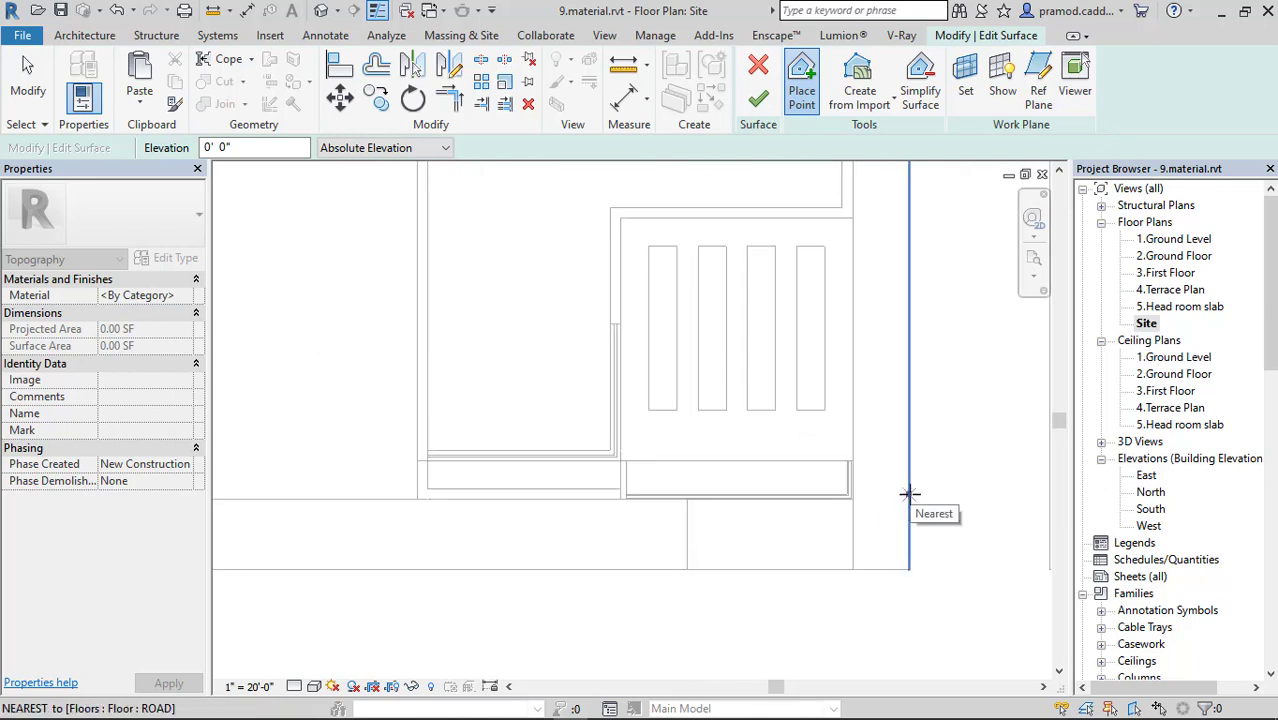
pyautogui.scroll(-3, 908, 492)
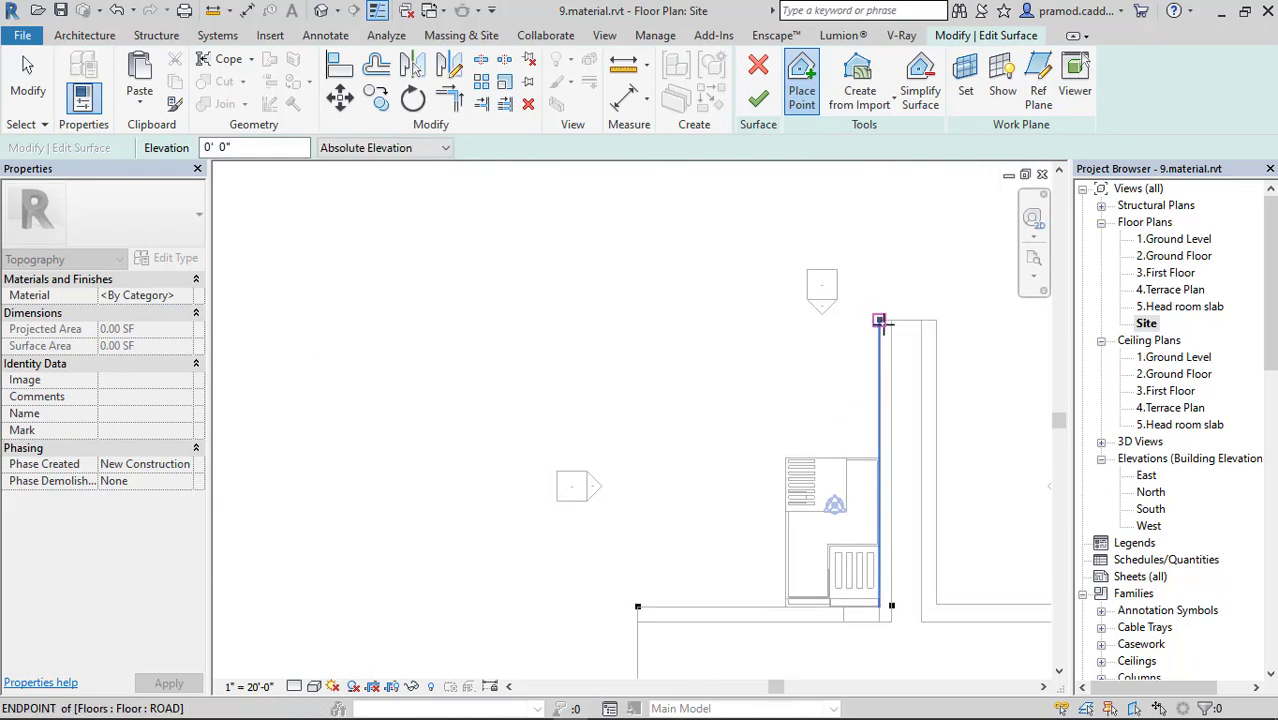
pyautogui.click(879, 321)
pyautogui.click(633, 321)
pyautogui.moveTo(799, 402); pyautogui.dragTo(617, 428, button='middle')
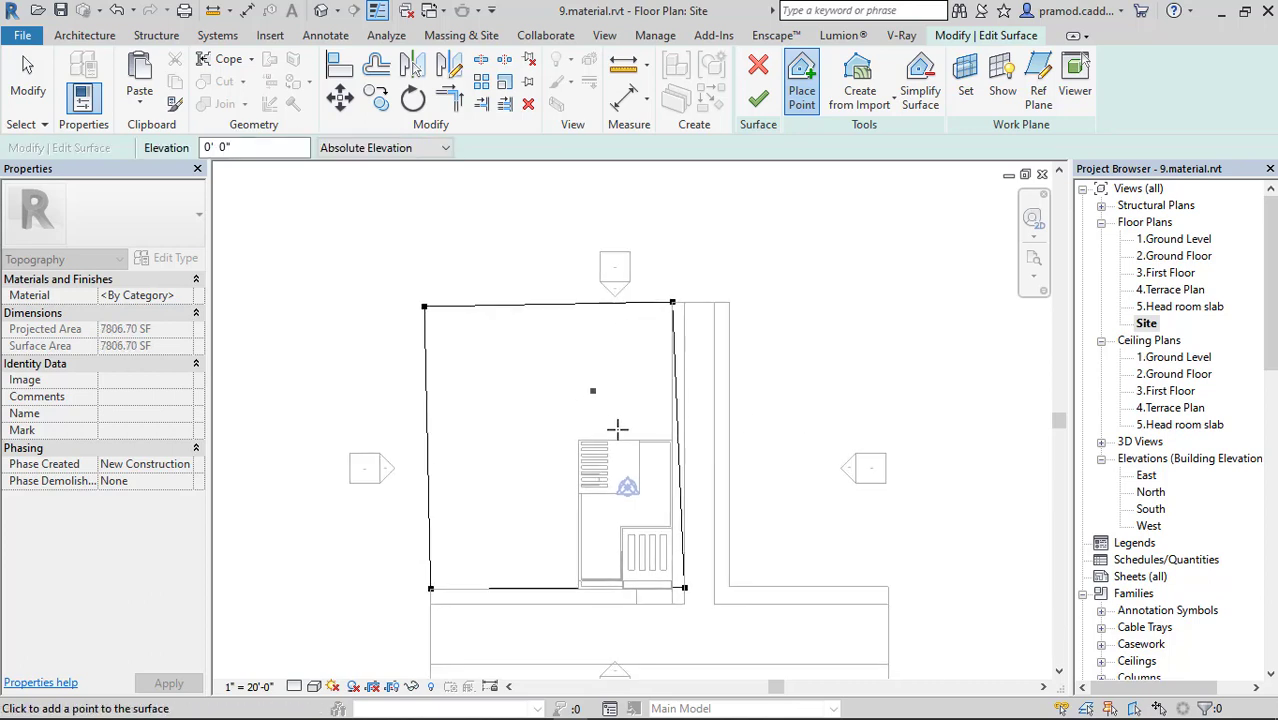
pyautogui.scroll(2, 684, 590)
pyautogui.scroll(2, 680, 600)
pyautogui.press('Escape')
# Snap the bottom-right point to the wall end and finish the 7806.70 SF toposurface.
pyautogui.click(668, 514)
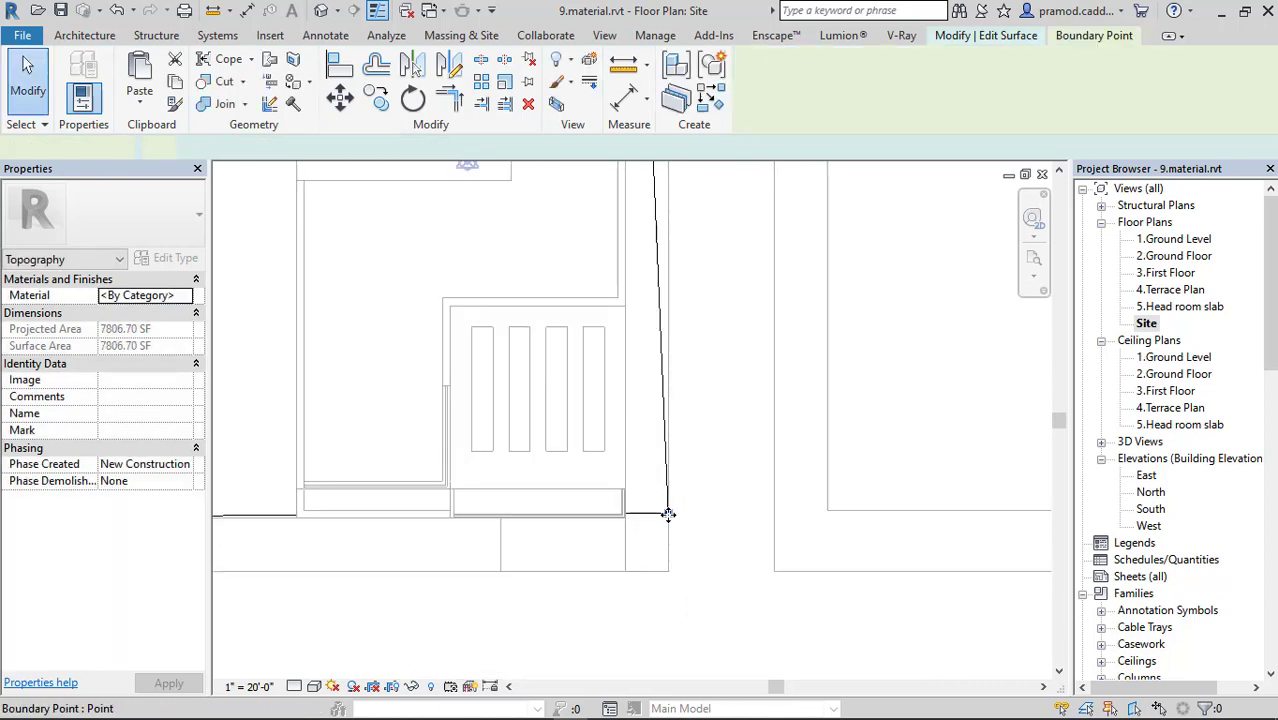
pyautogui.moveTo(668, 514); pyautogui.dragTo(622, 513)
pyautogui.scroll(-4, 656, 525)
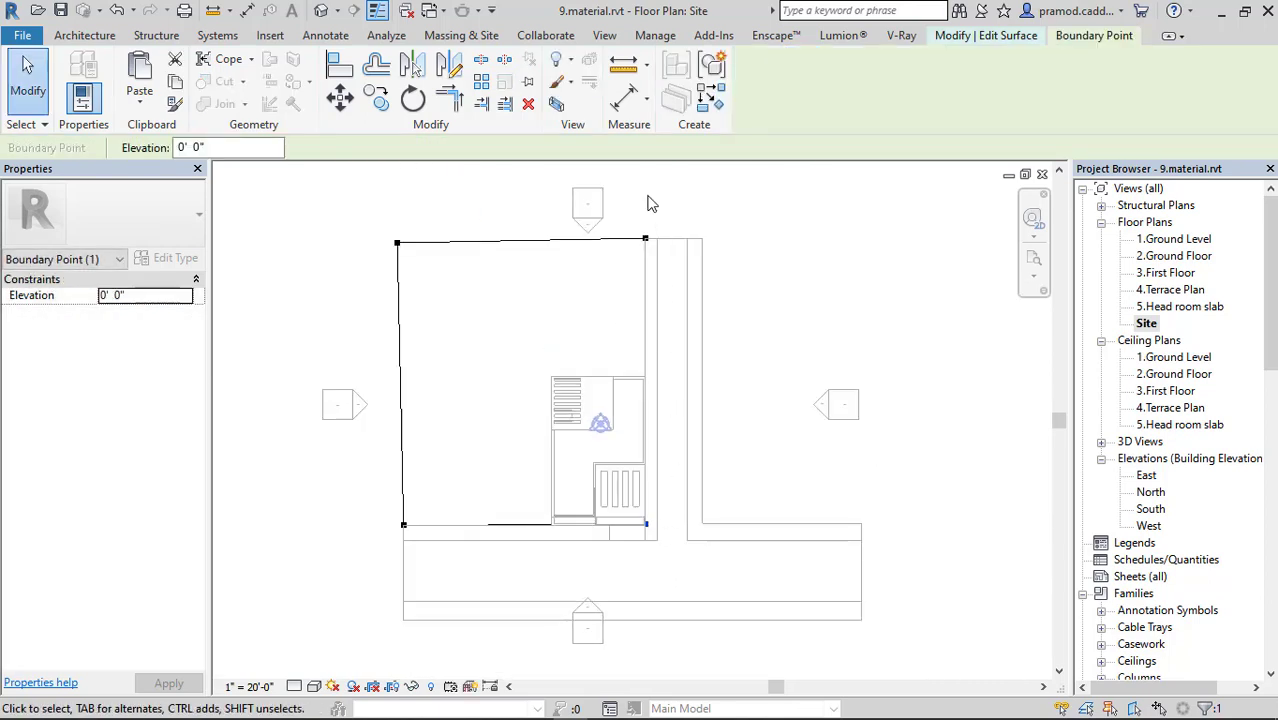
pyautogui.click(968, 45)
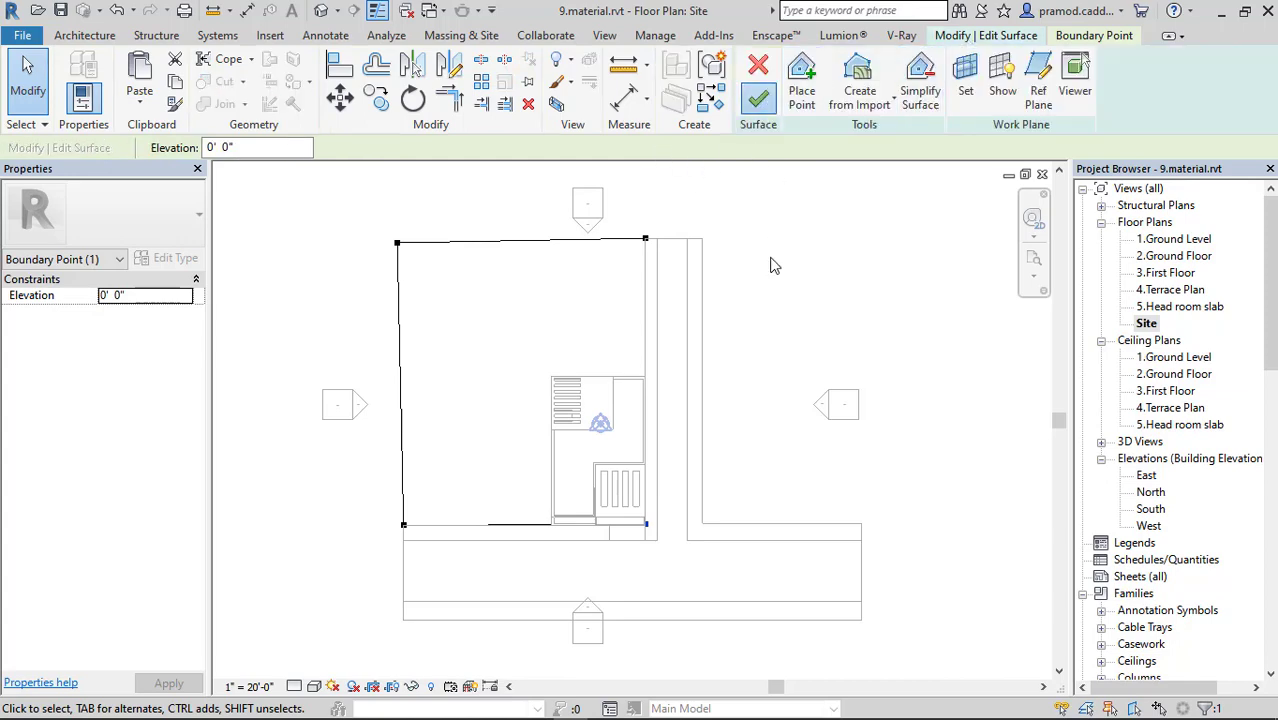
pyautogui.click(758, 97)
pyautogui.moveTo(776, 360); pyautogui.dragTo(673, 365, button='middle')
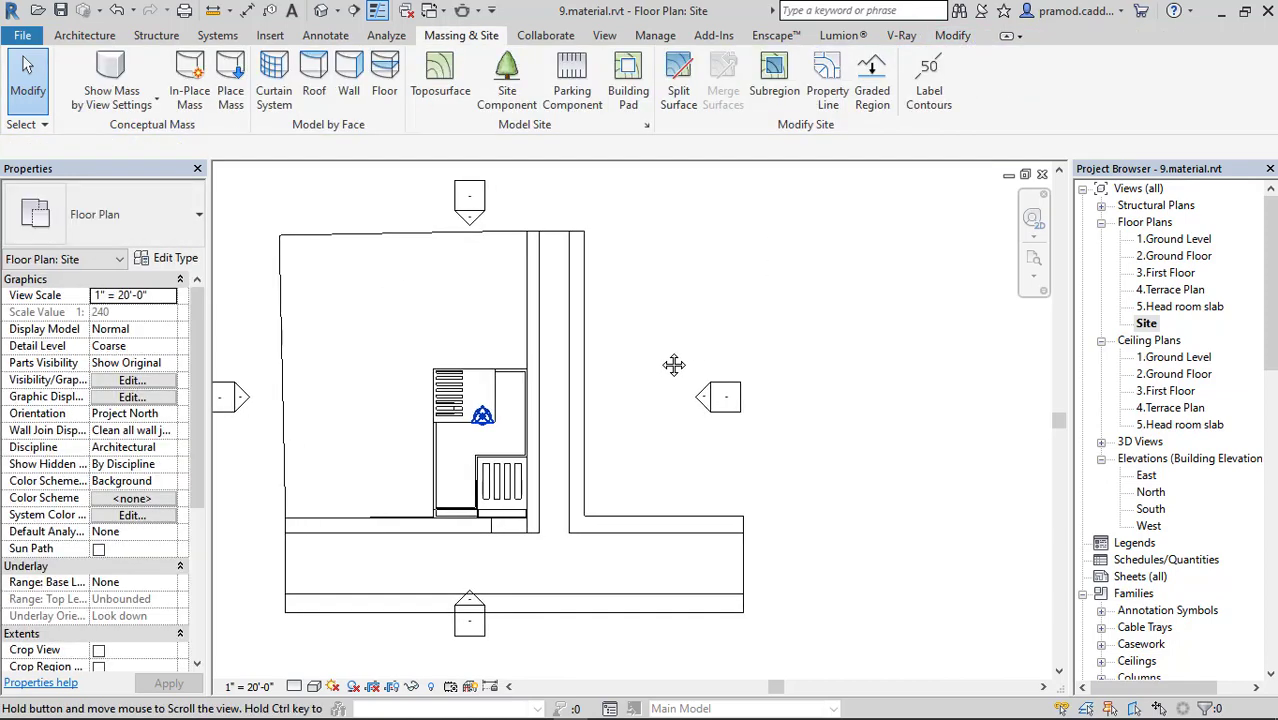
# Create a second four-point toposurface on the lot right of the side road.
pyautogui.click(449, 102)
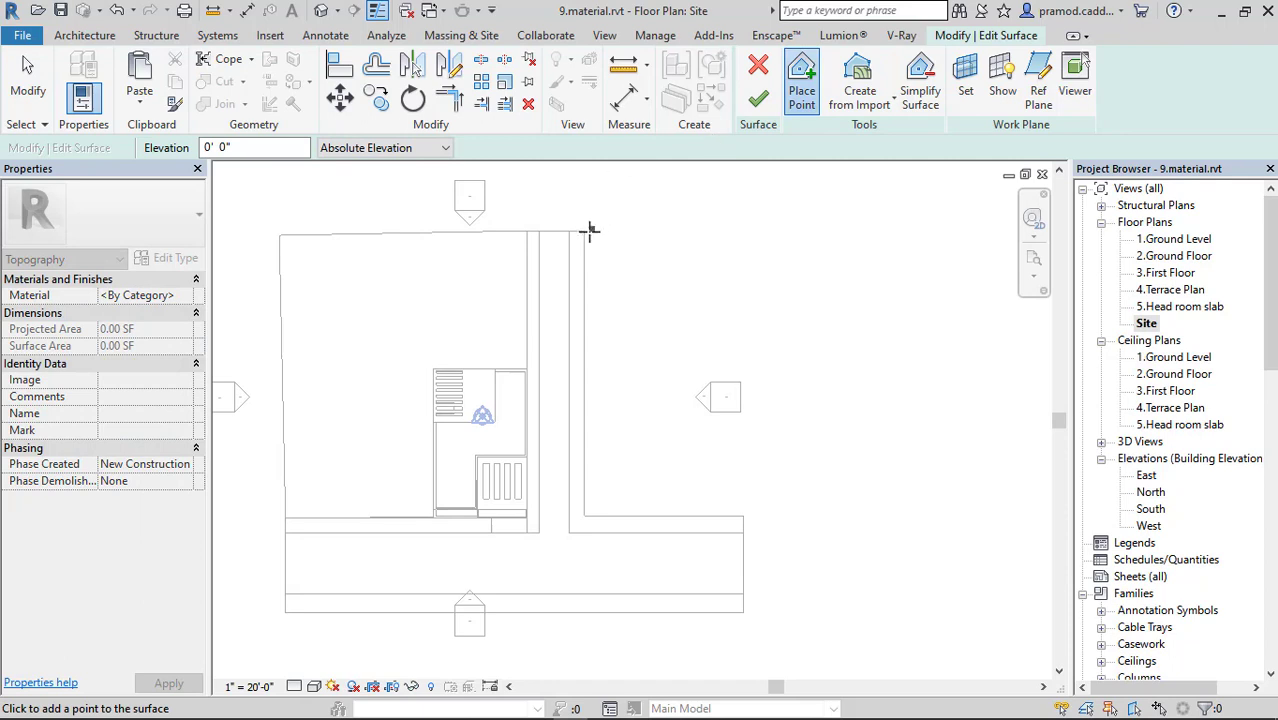
pyautogui.click(587, 231)
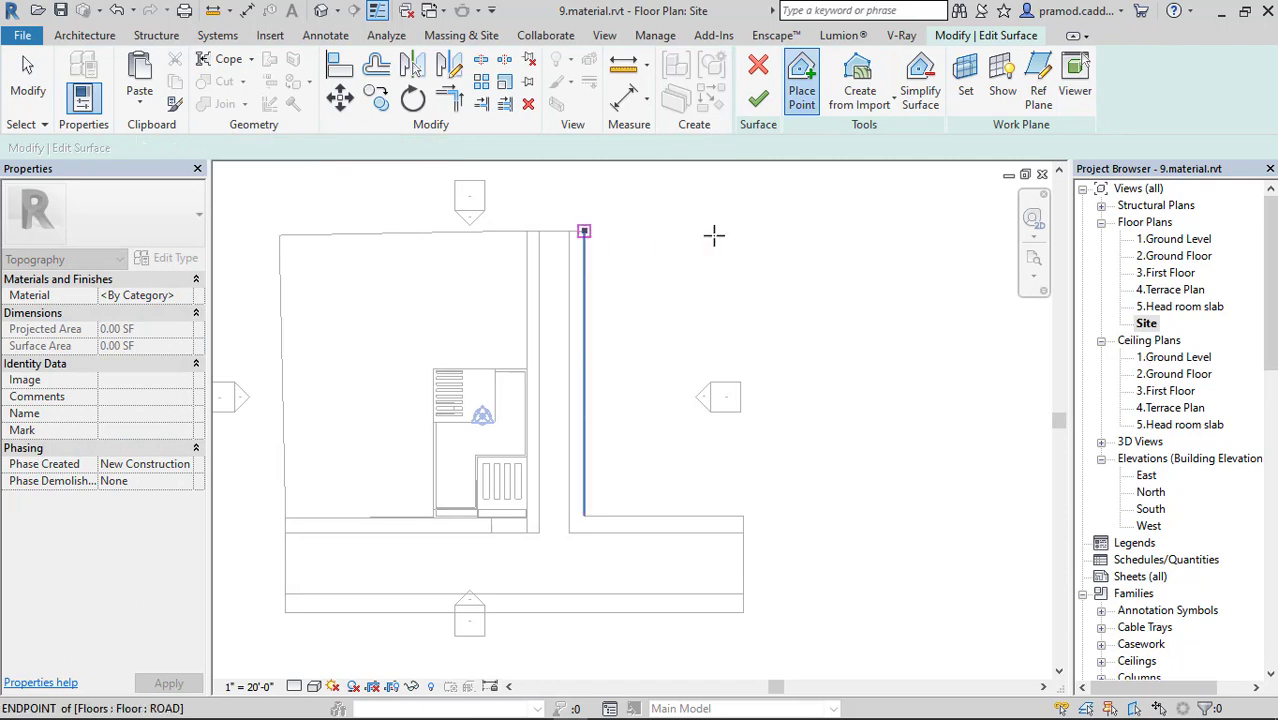
pyautogui.click(852, 503)
pyautogui.click(584, 516)
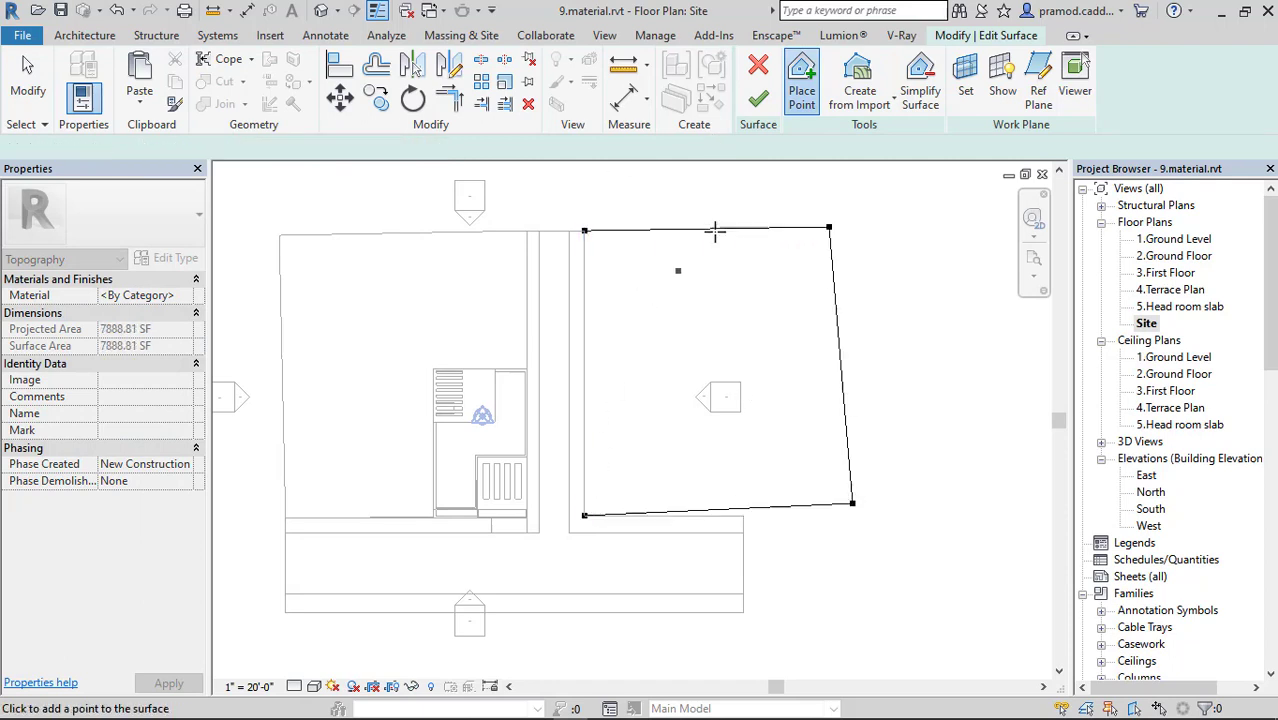
pyautogui.click(758, 99)
# Edit the second toposurface so its bottom-right corner point sits on the road edge.
pyautogui.scroll(3, 760, 380)
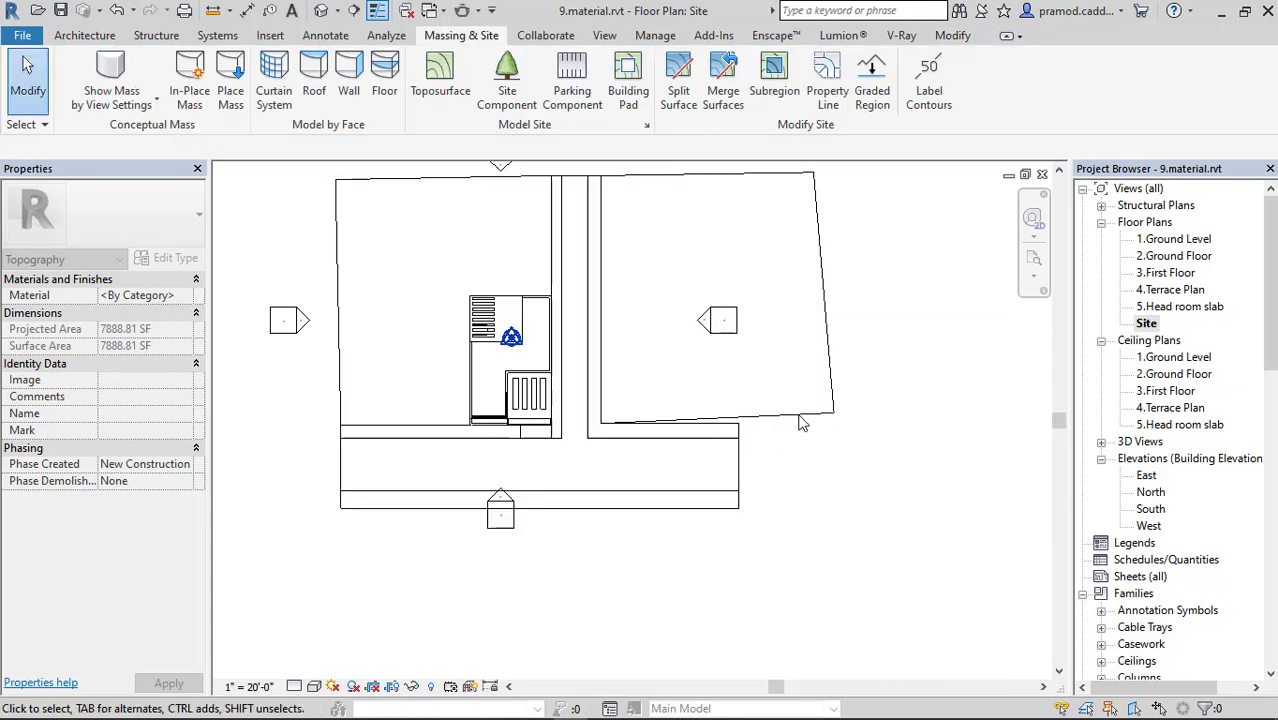
pyautogui.doubleClick(808, 408)
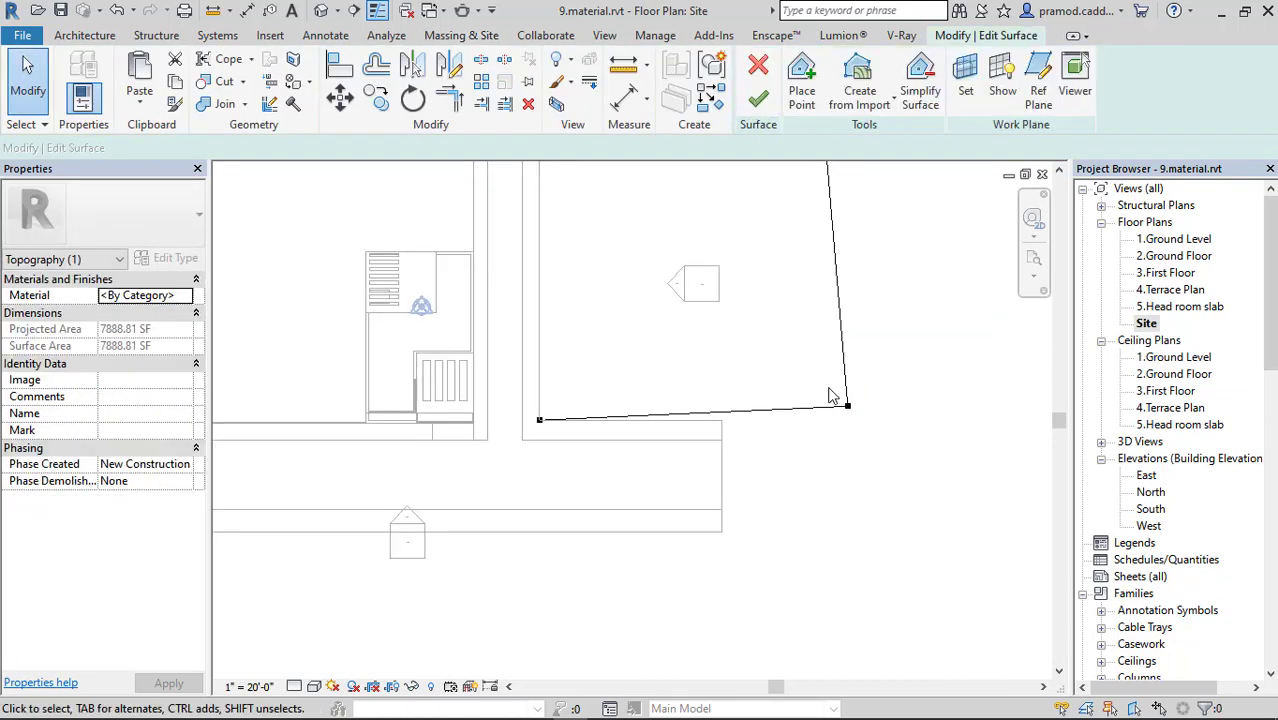
pyautogui.click(847, 408)
pyautogui.moveTo(847, 420); pyautogui.dragTo(841, 421)
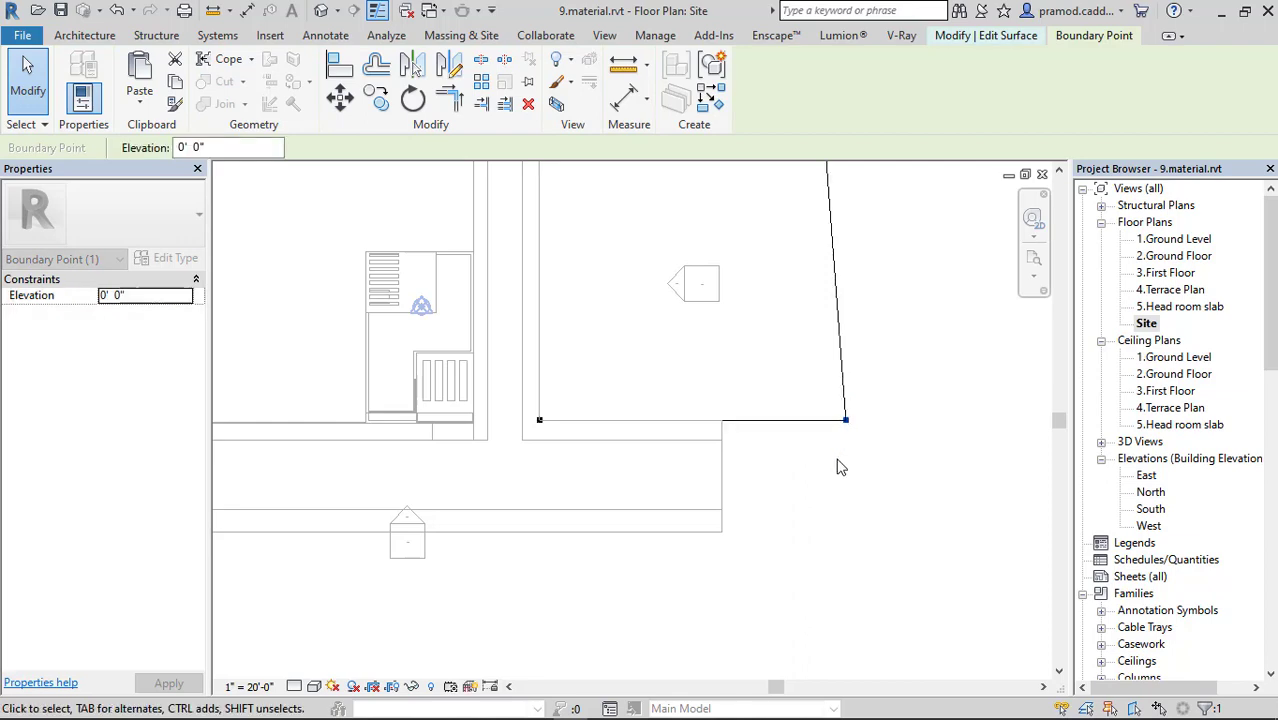
pyautogui.scroll(-1, 740, 170)
pyautogui.click(758, 98)
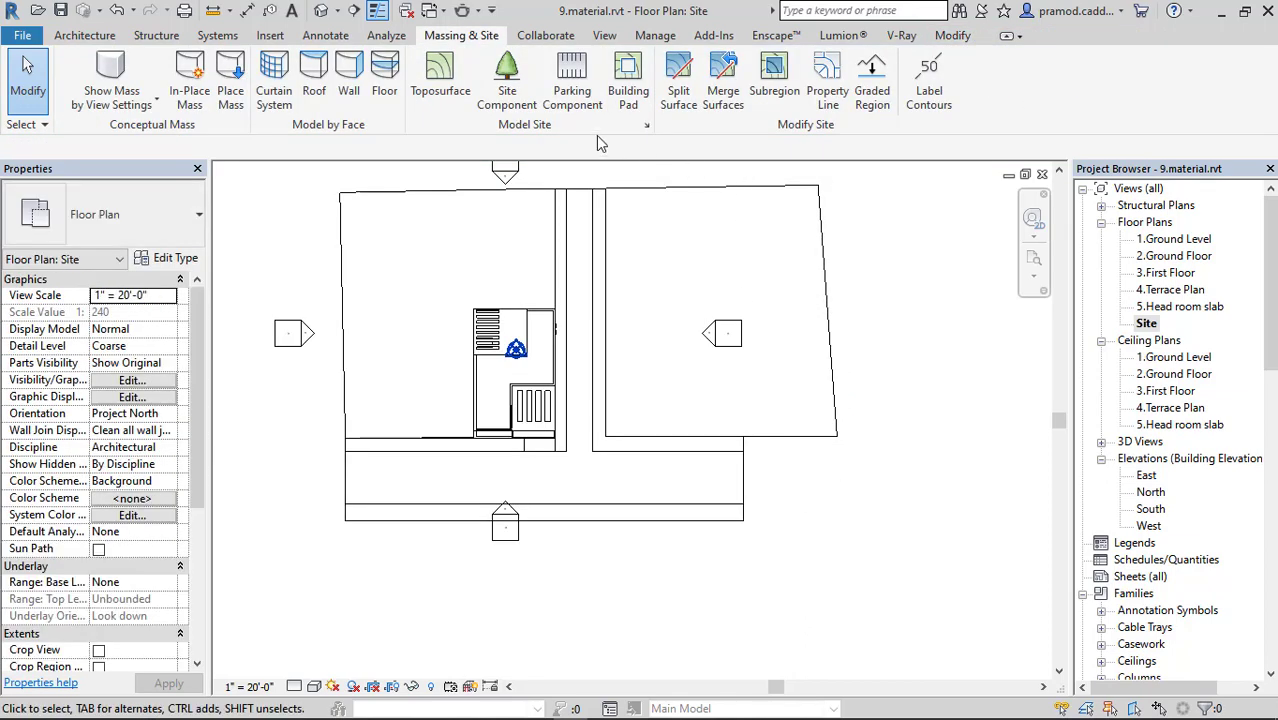
# Create a third four-point toposurface of about 15097.71 SF beyond the front road.
pyautogui.click(442, 72)
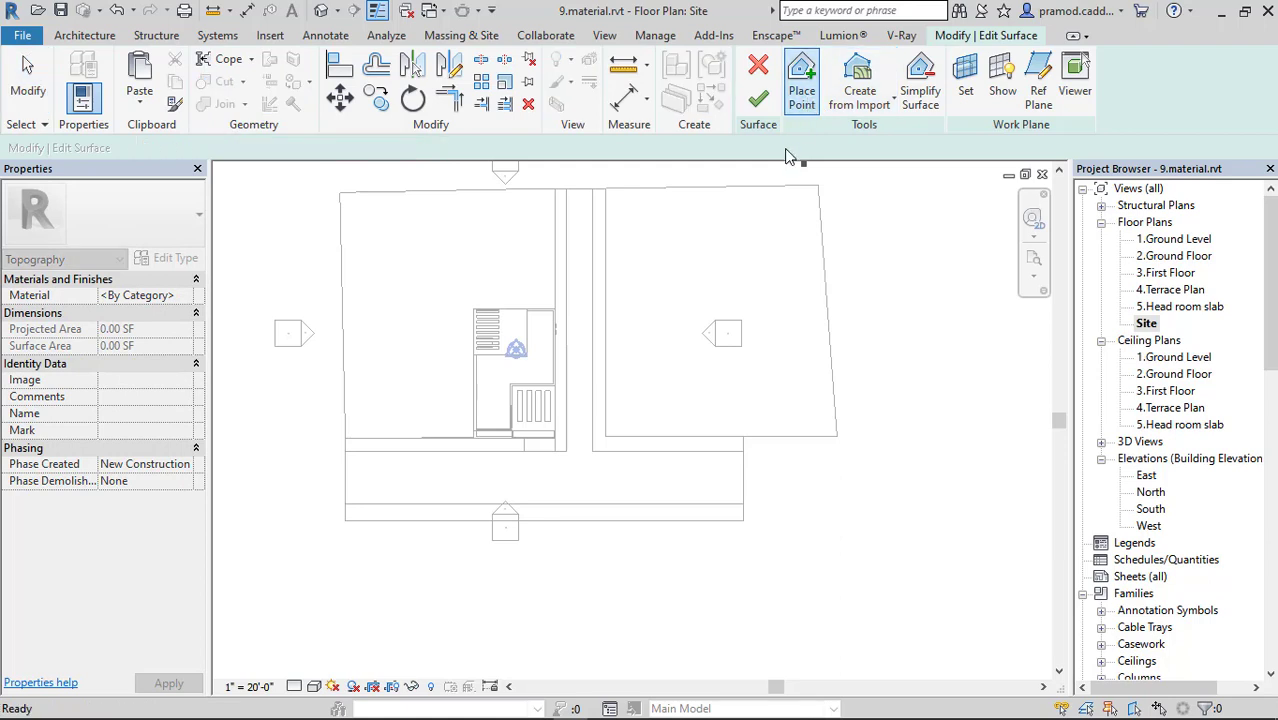
pyautogui.click(345, 520)
pyautogui.click(743, 520)
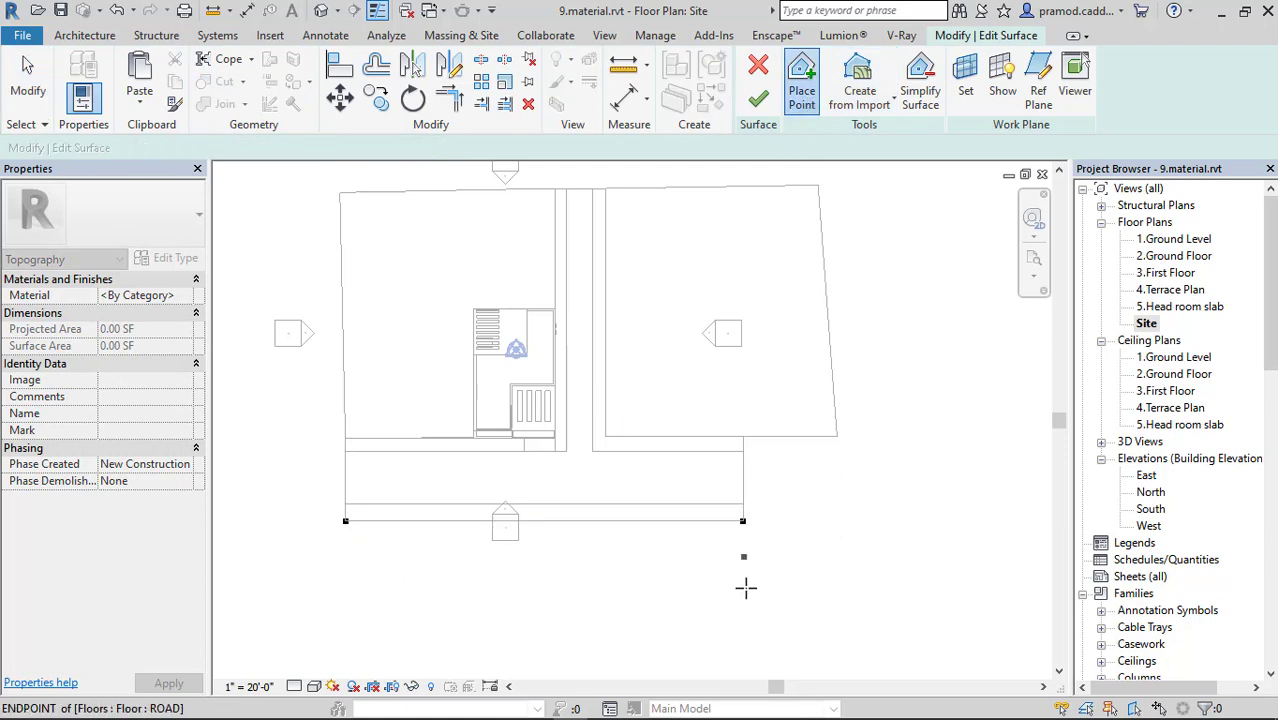
pyautogui.scroll(-3, 755, 600)
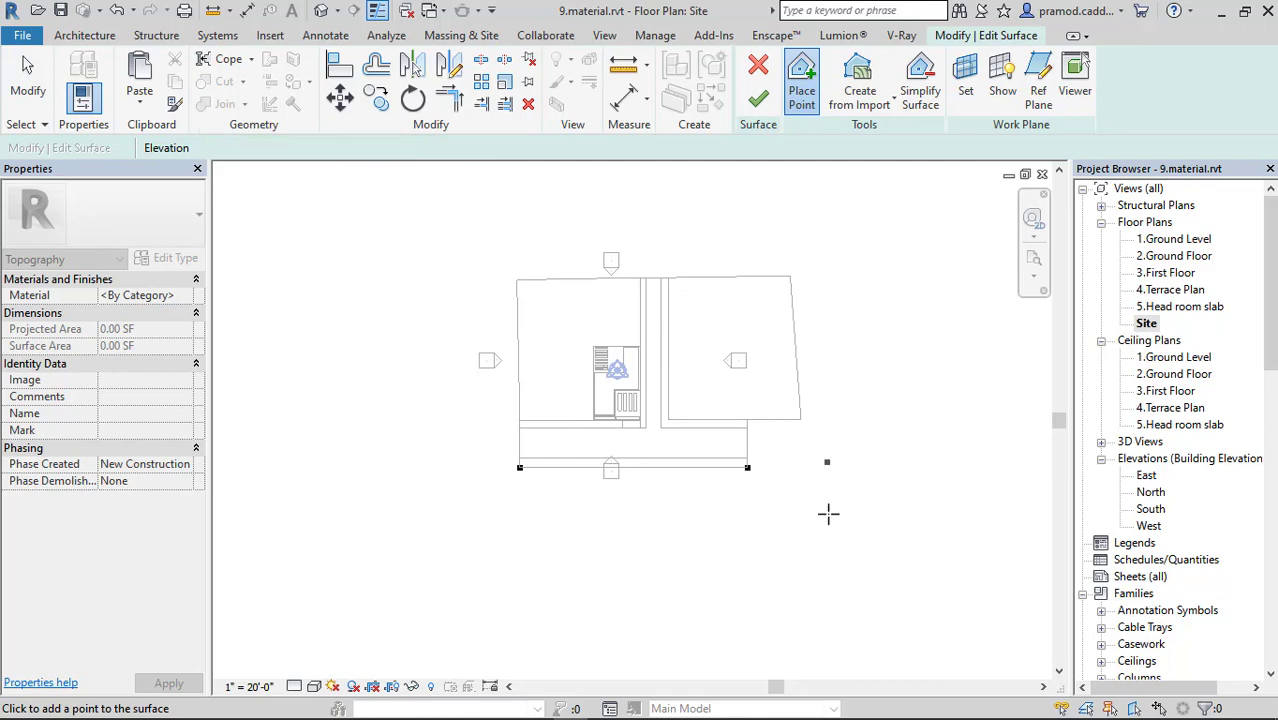
pyautogui.click(827, 563)
pyautogui.click(495, 579)
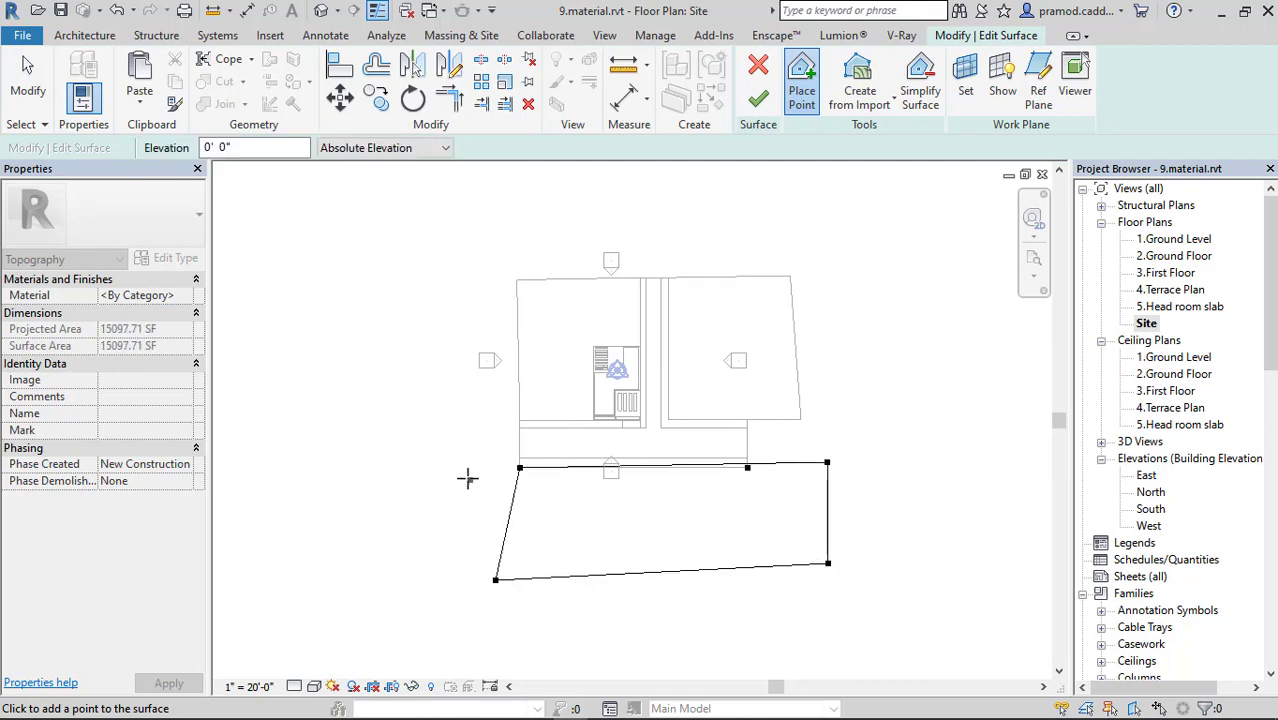
pyautogui.click(750, 113)
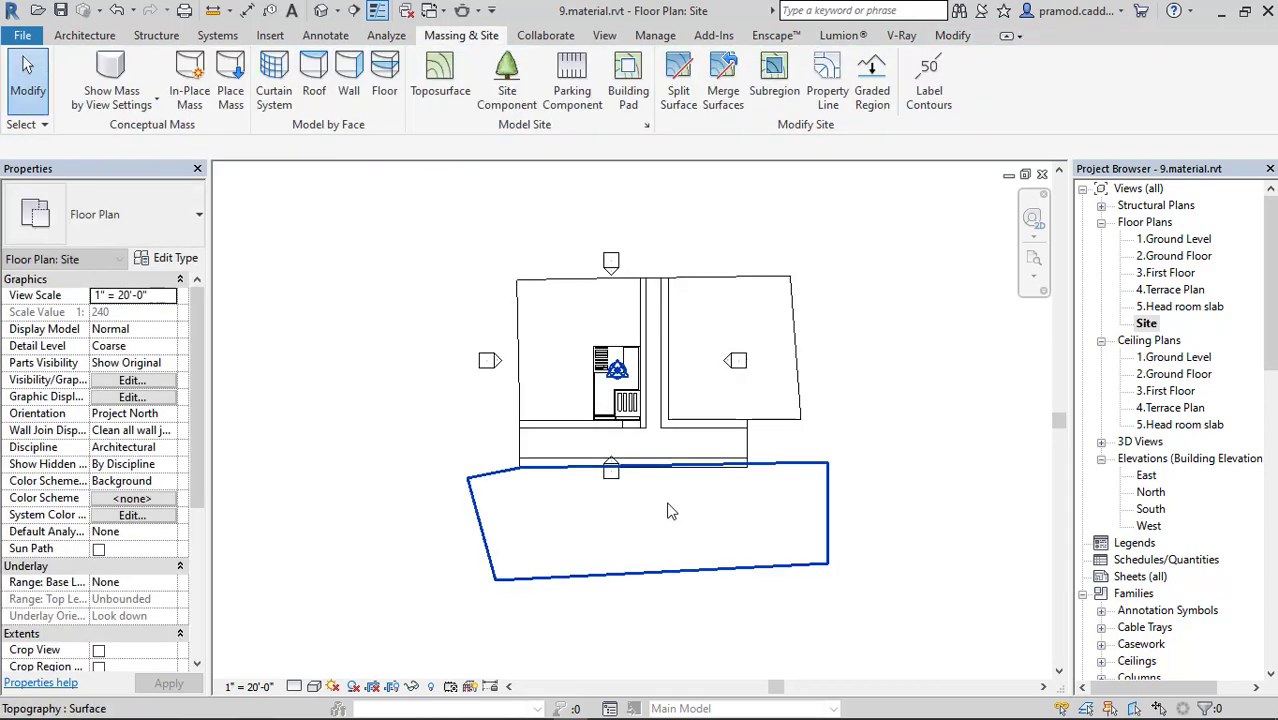
pyautogui.scroll(3, 670, 510)
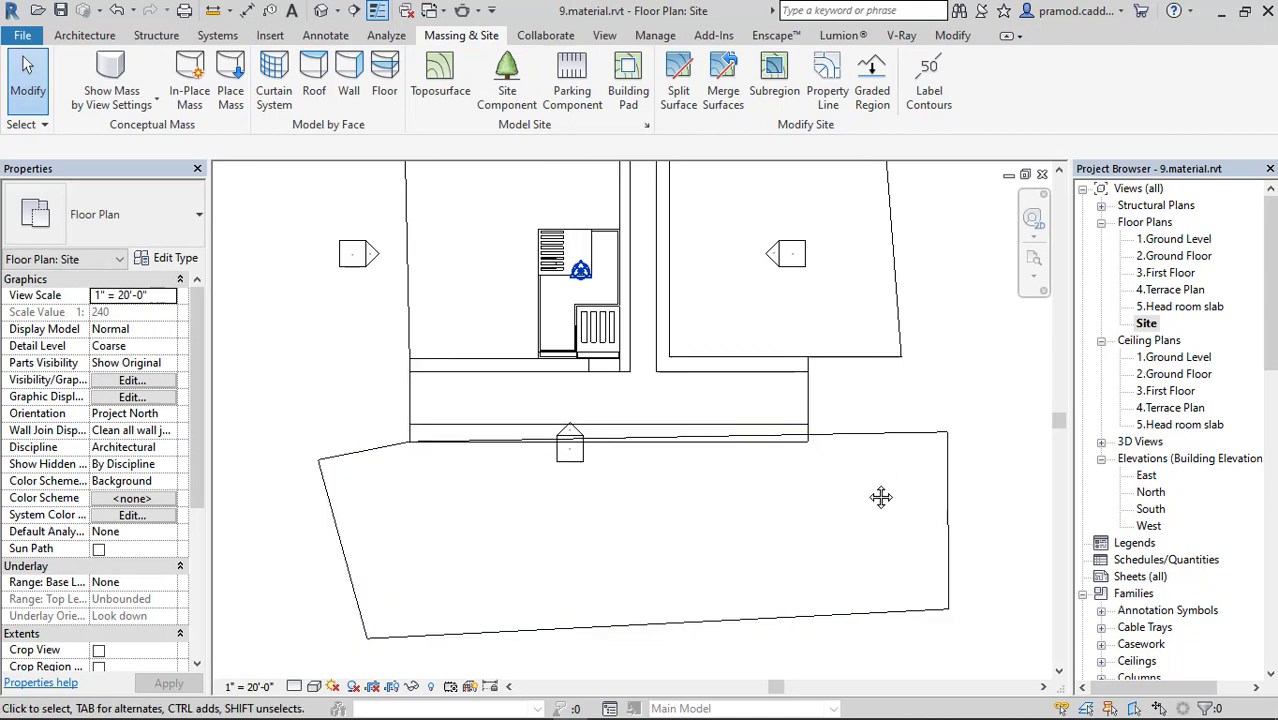
pyautogui.moveTo(961, 497); pyautogui.dragTo(961, 585, button='middle')
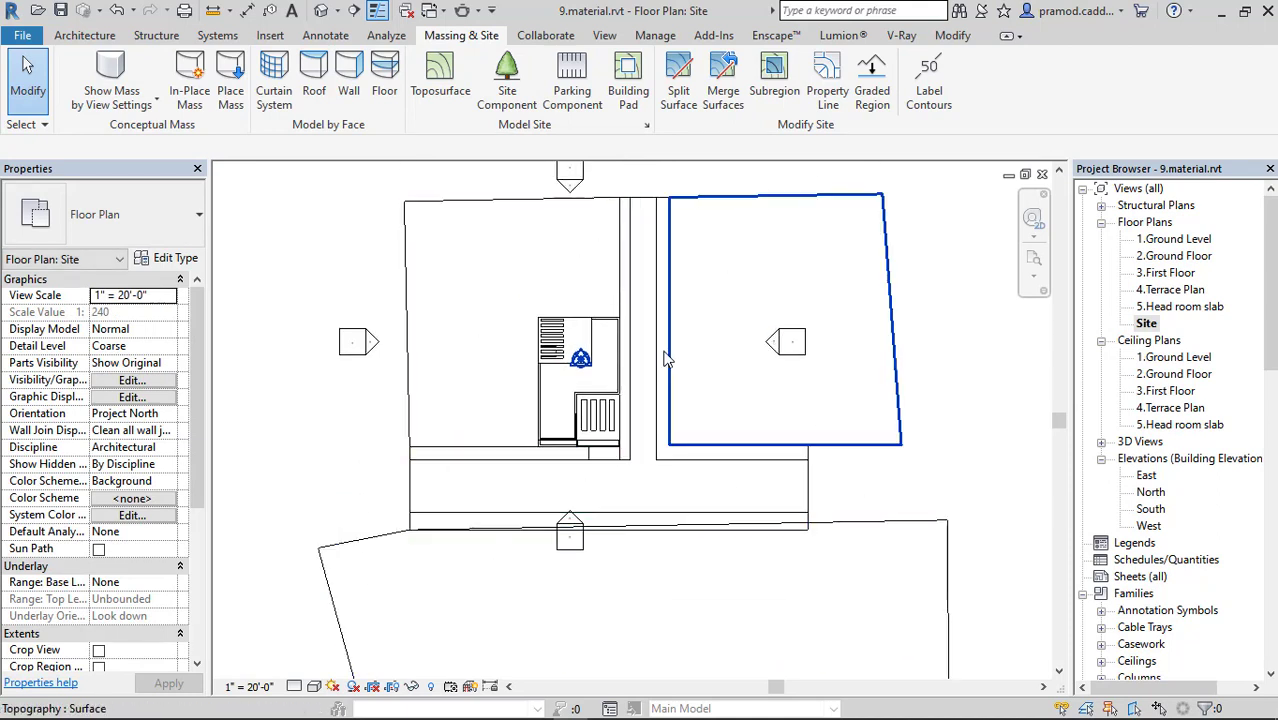
# In the 3D view, orbit over the site and select only the topography behind the house.
pyautogui.click(324, 12)
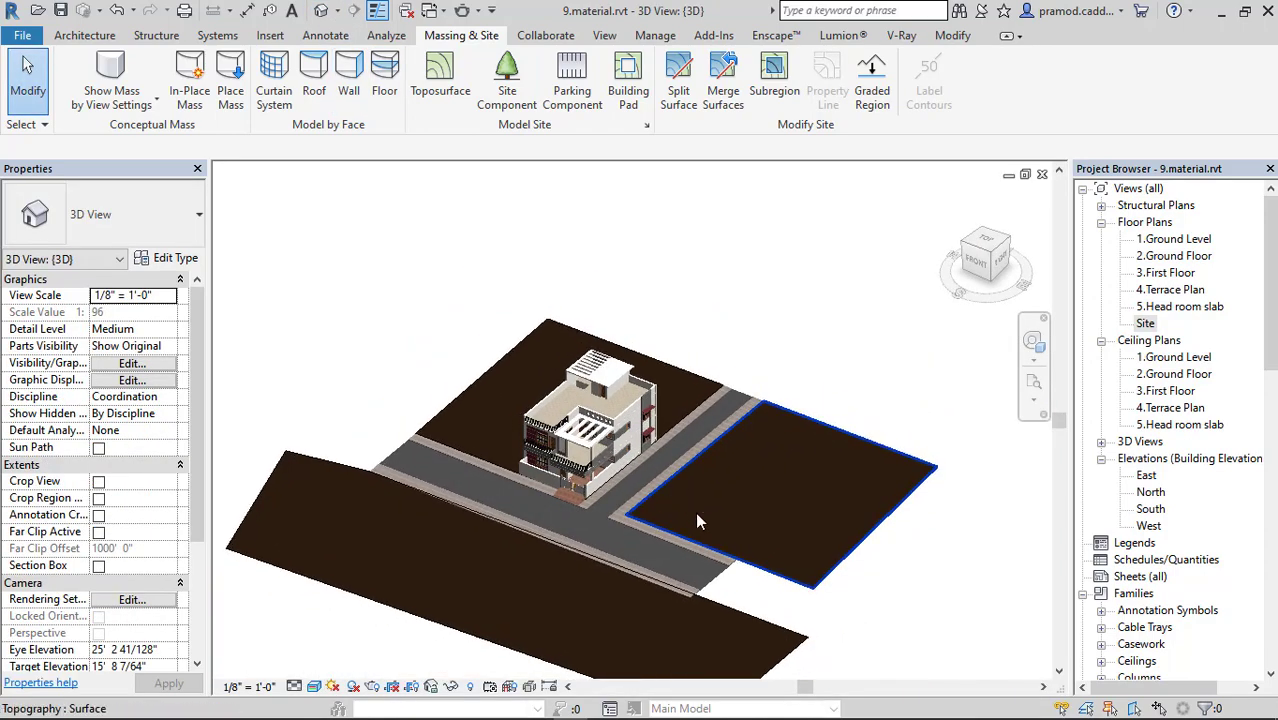
pyautogui.click(699, 506)
pyautogui.scroll(2, 619, 506)
pyautogui.scroll(5, 600, 476)
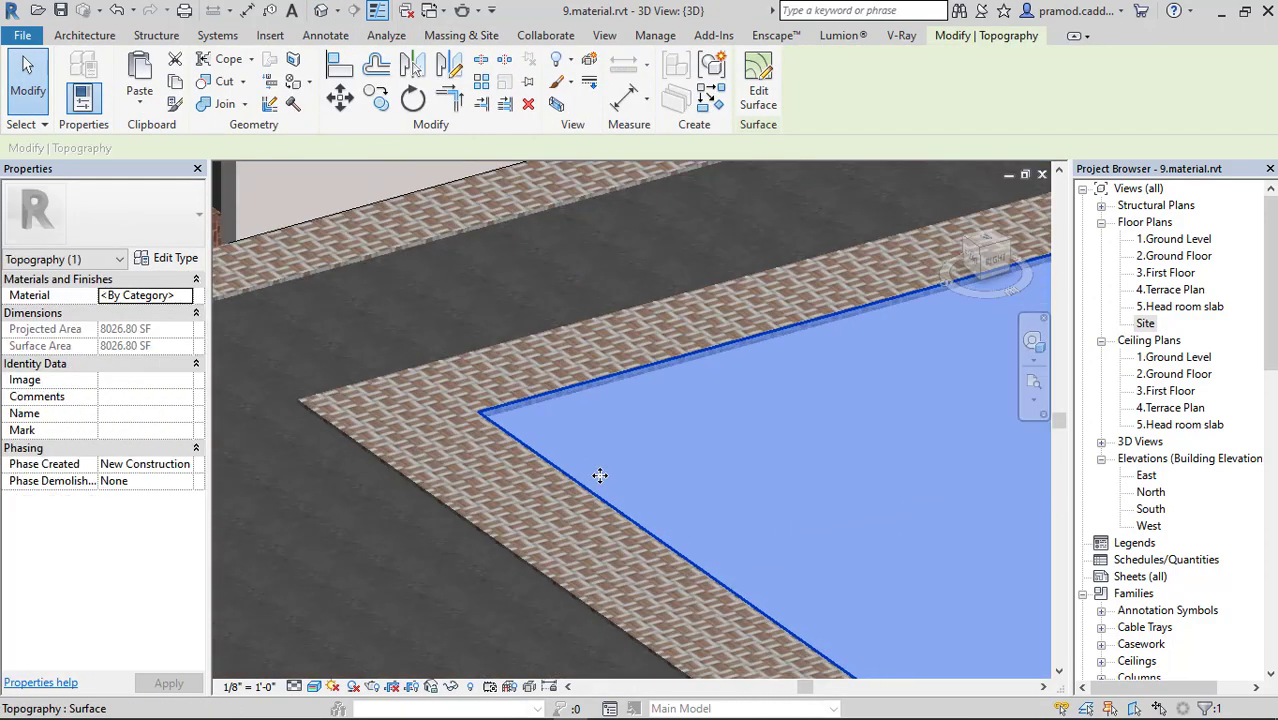
pyautogui.scroll(-2, 600, 476)
pyautogui.scroll(-3, 602, 471)
pyautogui.click(527, 557)
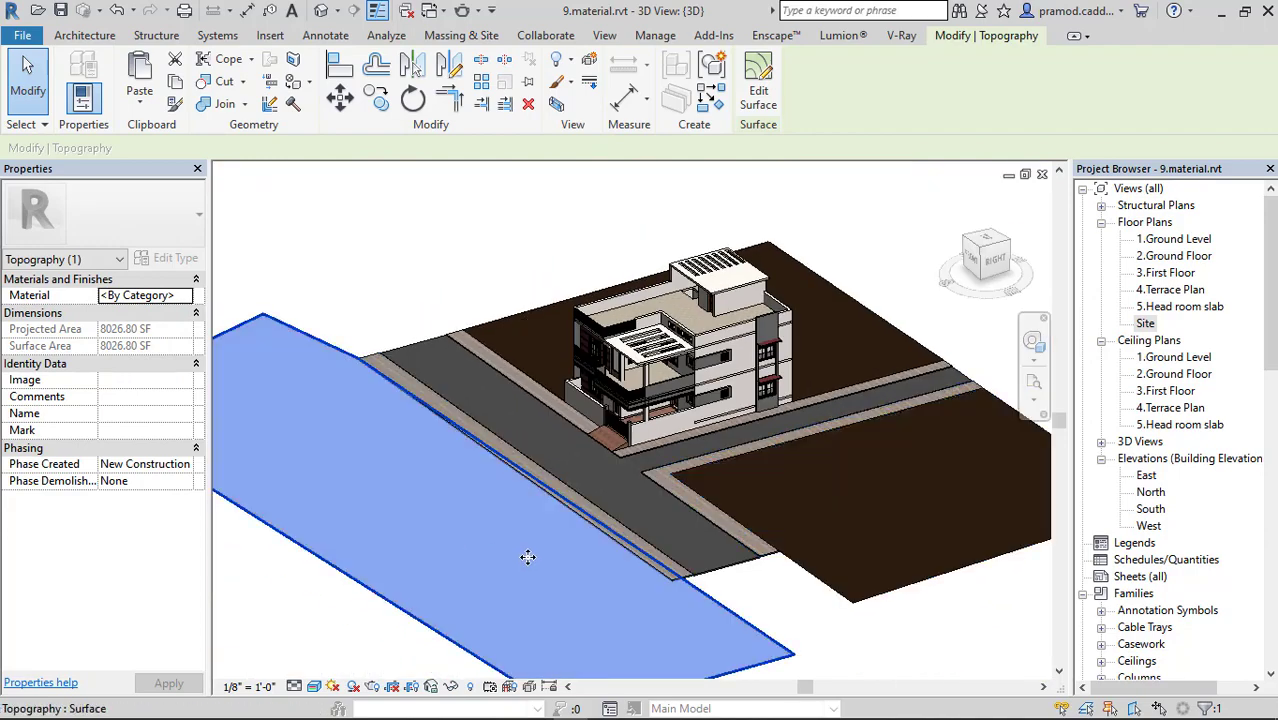
pyautogui.scroll(3, 610, 545)
pyautogui.scroll(-3, 790, 560)
pyautogui.moveTo(884, 583)
pyautogui.keyDown('shift'); pyautogui.mouseDown(button='middle')
pyautogui.moveTo(750, 614)
pyautogui.moveTo(800, 655)
pyautogui.moveTo(822, 600)
pyautogui.moveTo(714, 520)
pyautogui.moveTo(773, 604)
pyautogui.moveTo(650, 563)
pyautogui.moveTo(733, 537)
pyautogui.moveTo(733, 580)
pyautogui.mouseUp(button='middle'); pyautogui.keyUp('shift')
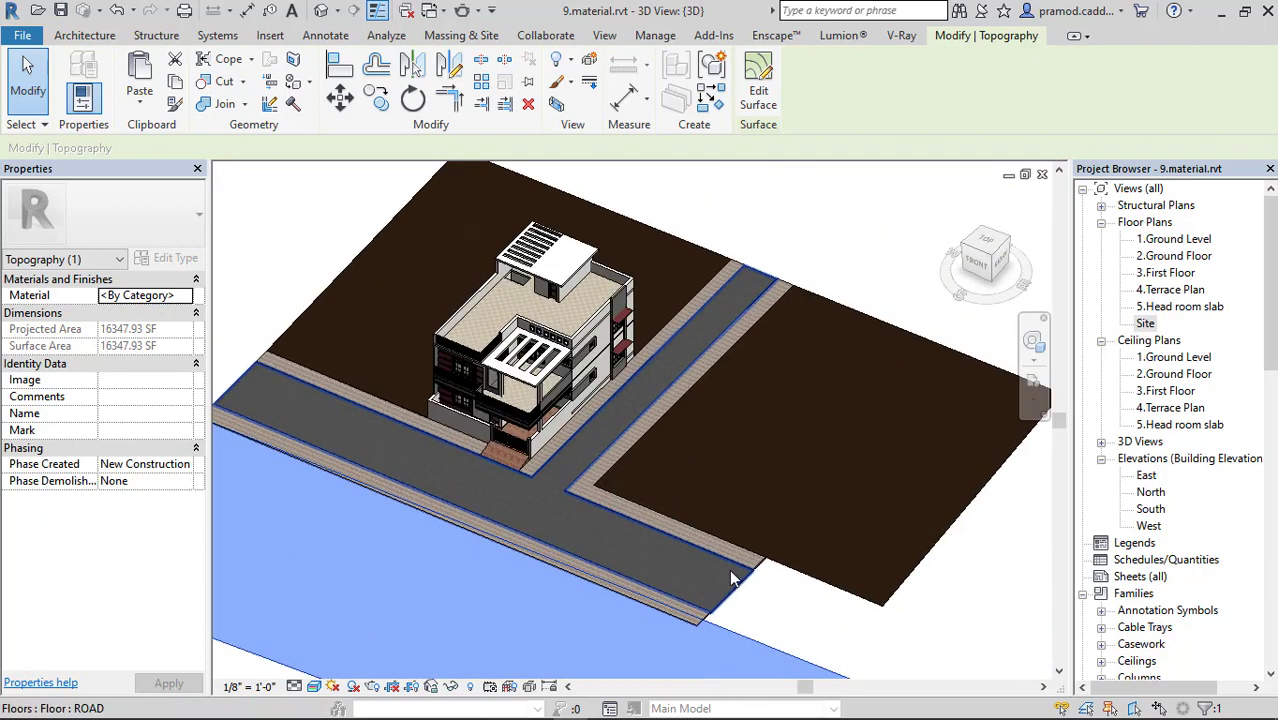
pyautogui.press('Escape')
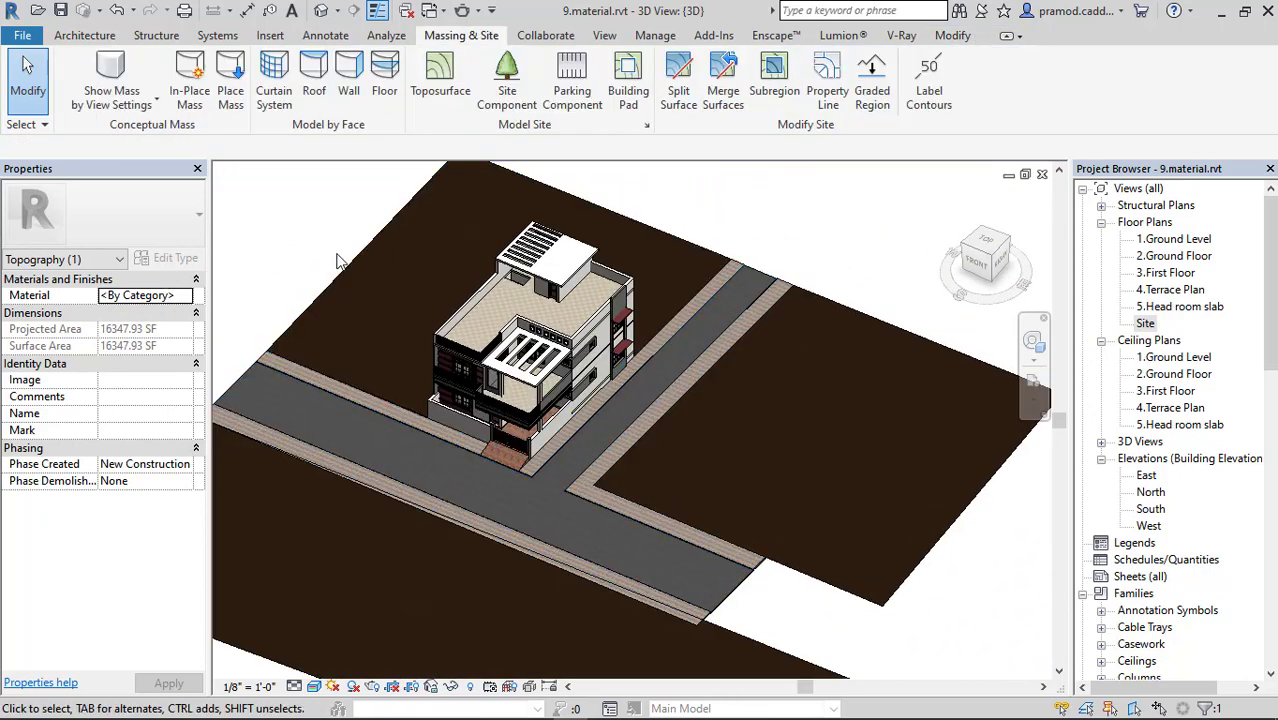
pyautogui.click(363, 288)
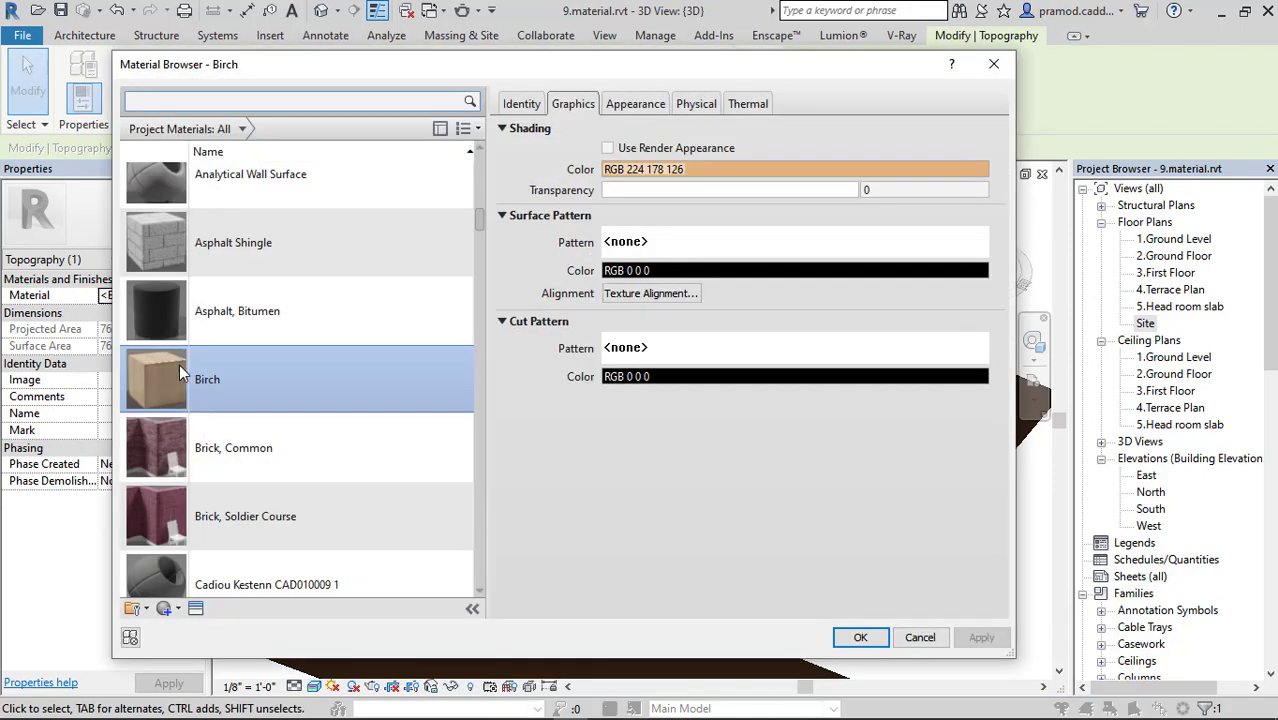
# Create a new blank material named 1.grass.
pyautogui.scroll(5, 391, 360)
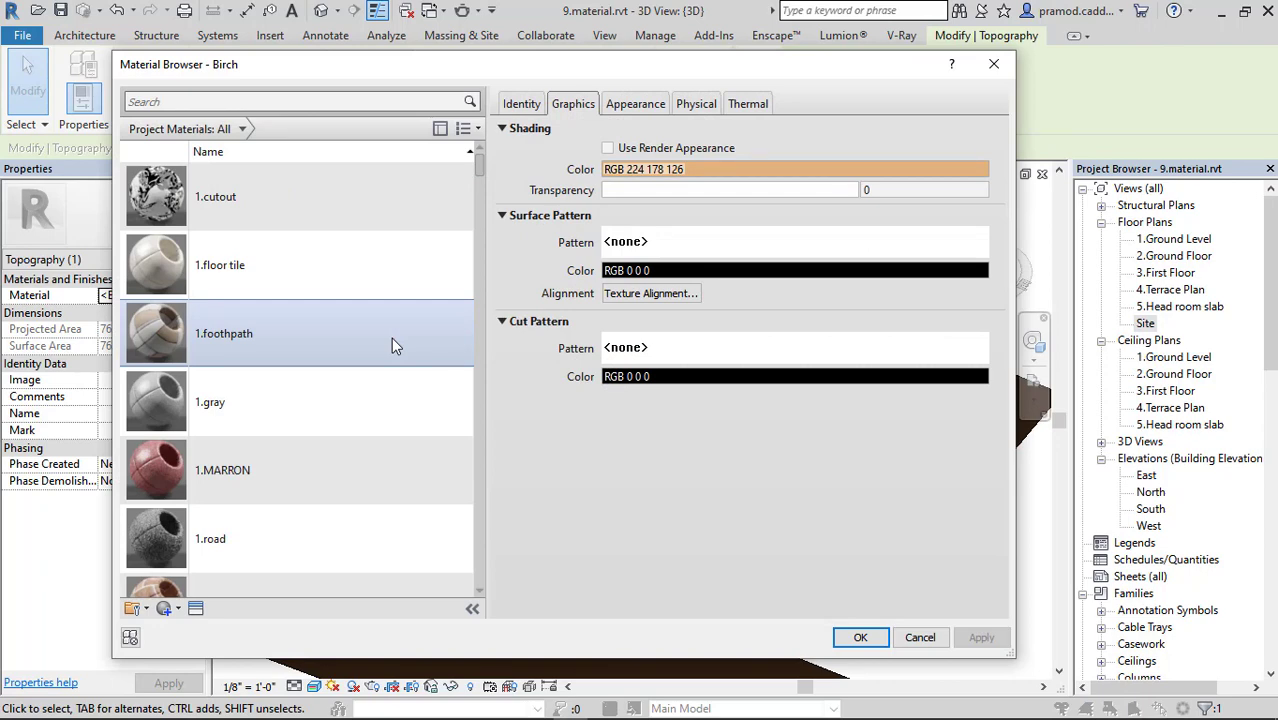
pyautogui.scroll(-1, 391, 345)
pyautogui.click(190, 627)
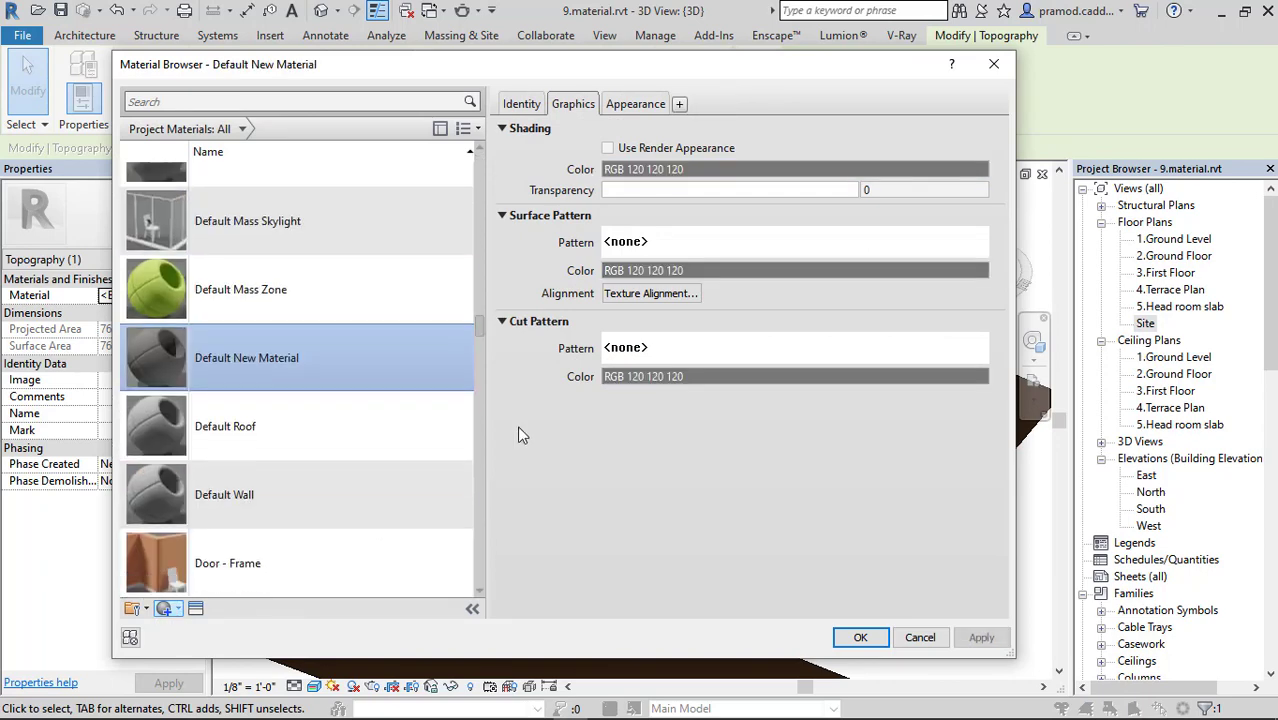
pyautogui.click(523, 104)
pyautogui.write('1.grass')
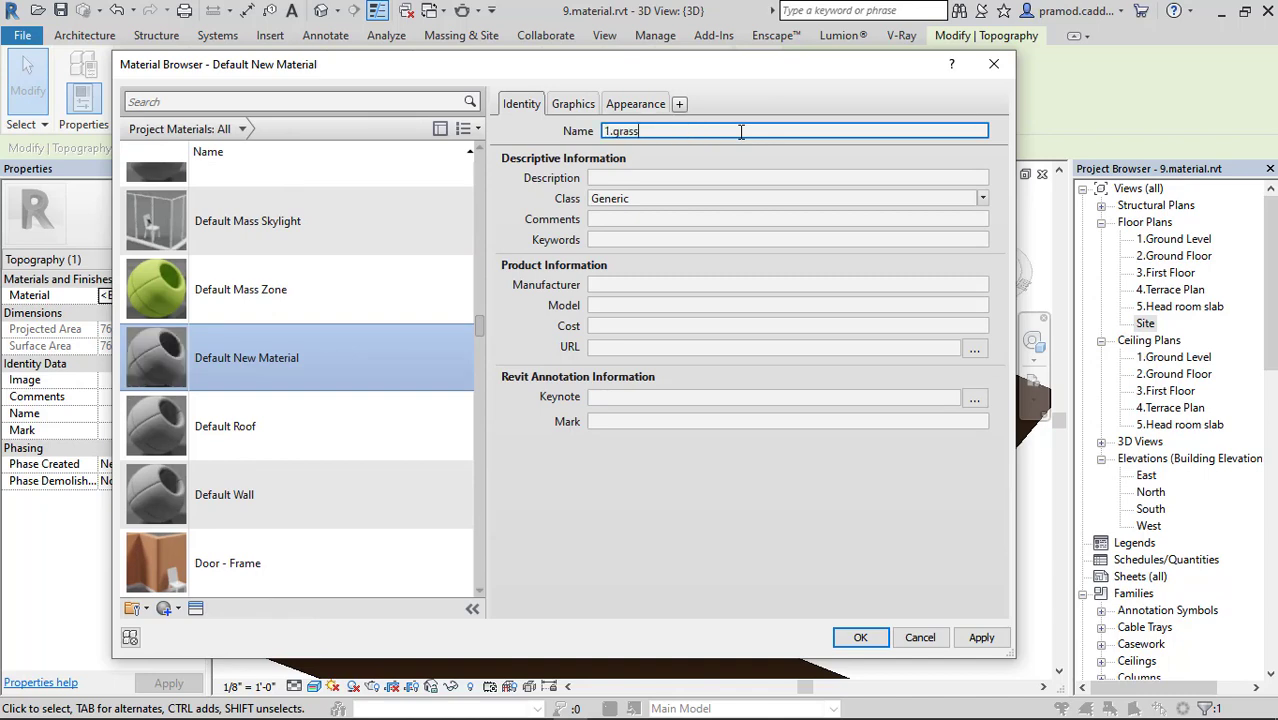
pyautogui.press('Return')
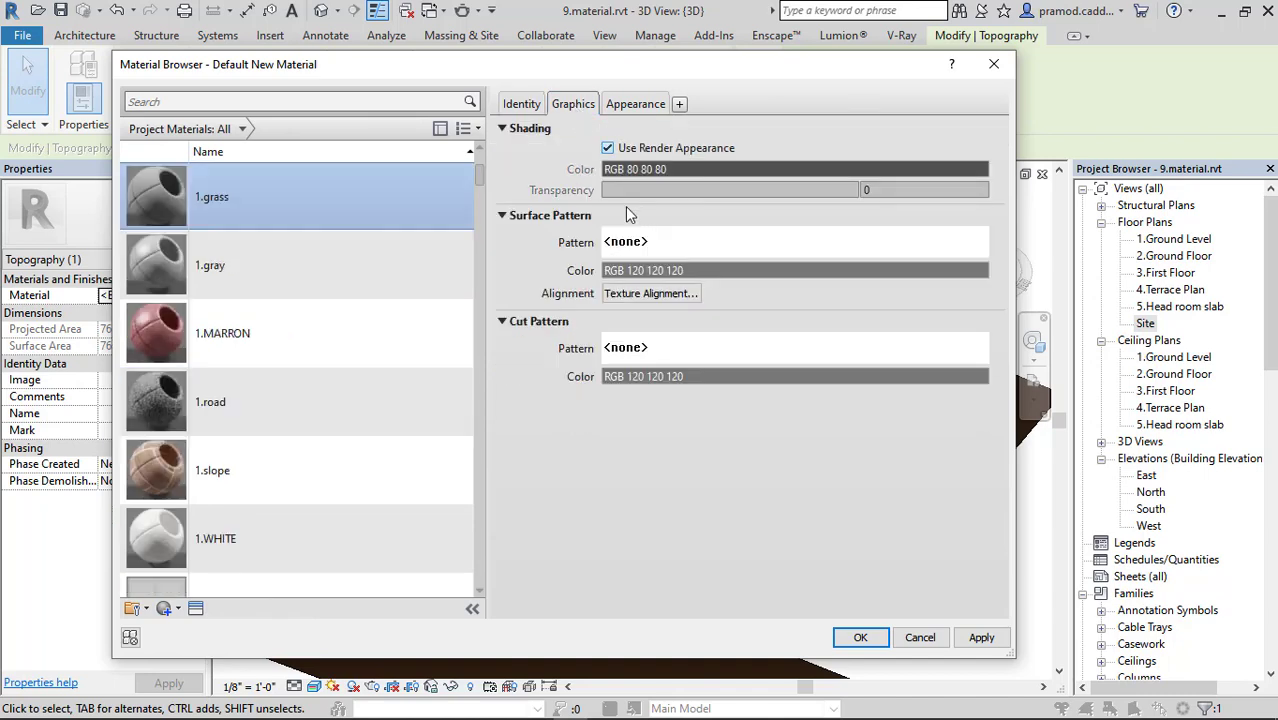
# Set the 1.grass appearance image to 02.jpg from the Textures grass folder.
pyautogui.click(635, 104)
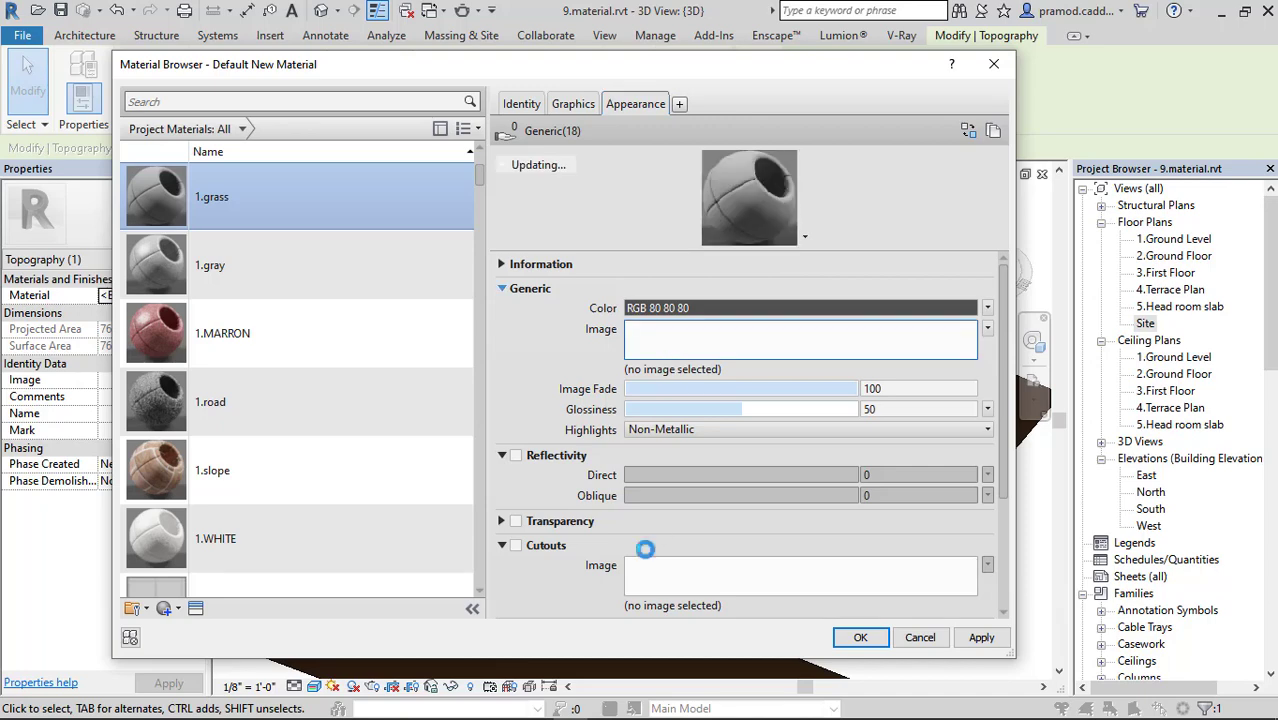
pyautogui.click(650, 564)
pyautogui.click(240, 220)
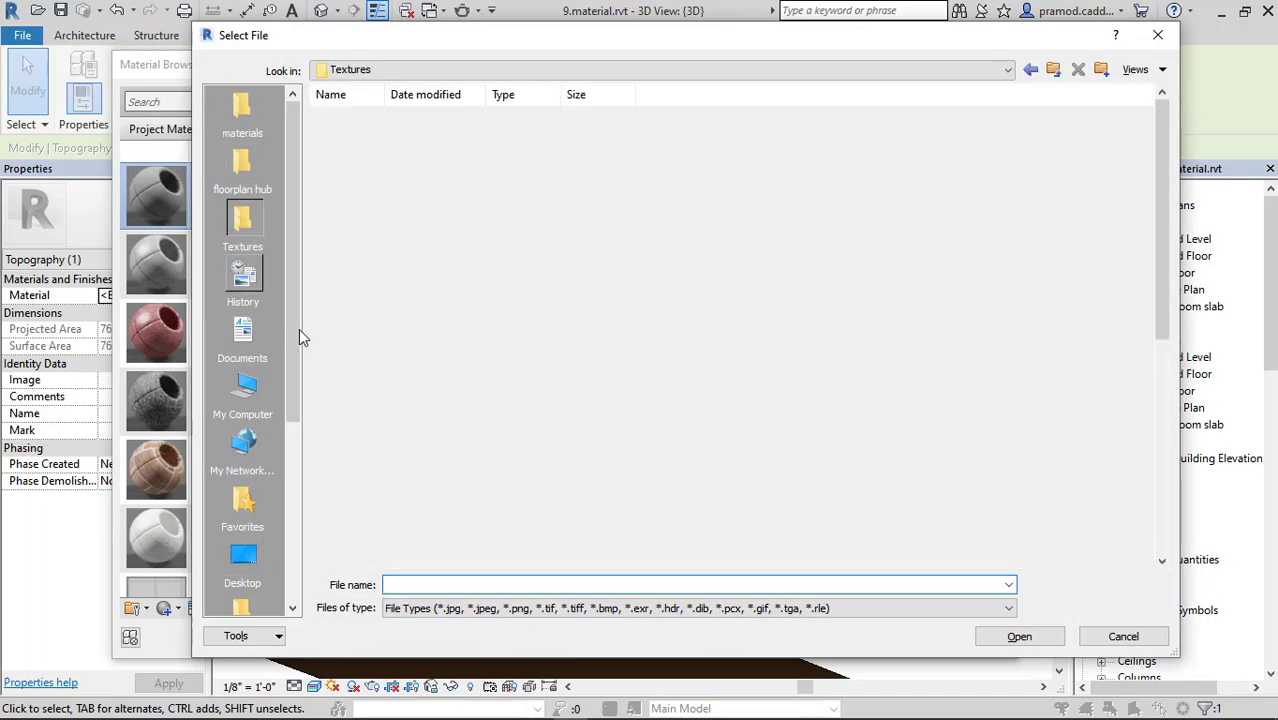
pyautogui.doubleClick(767, 146)
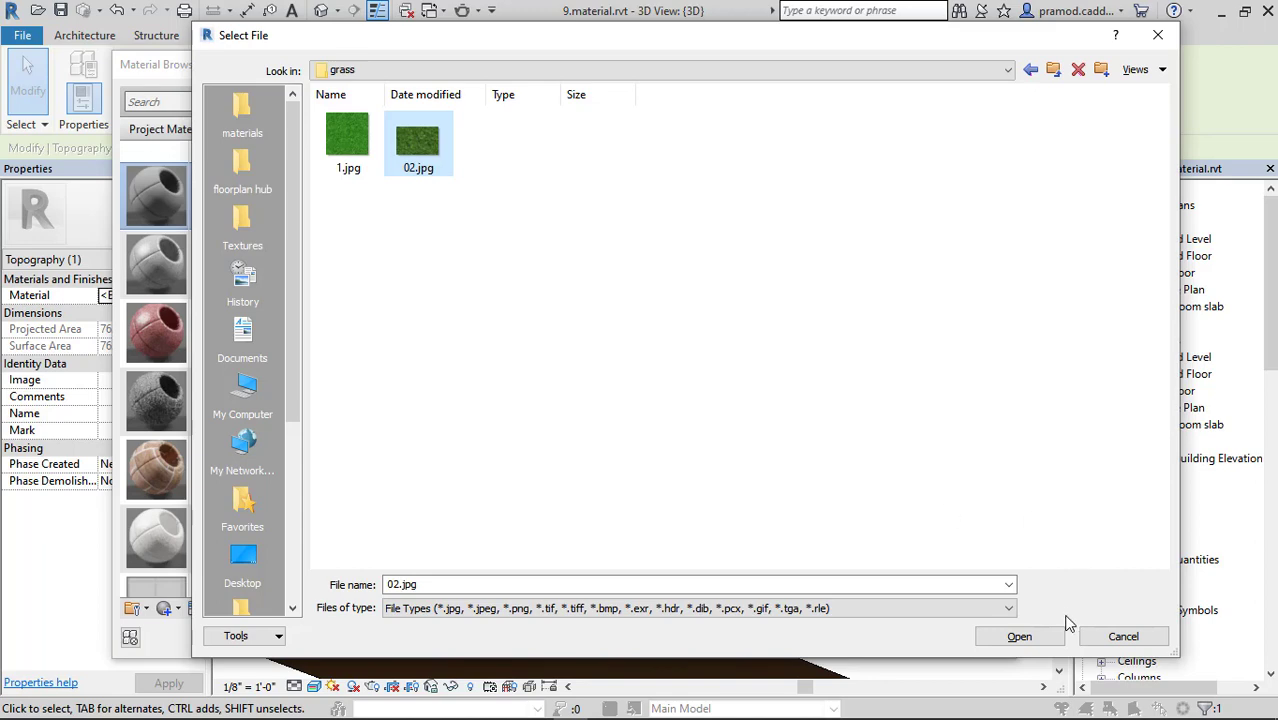
pyautogui.click(1049, 641)
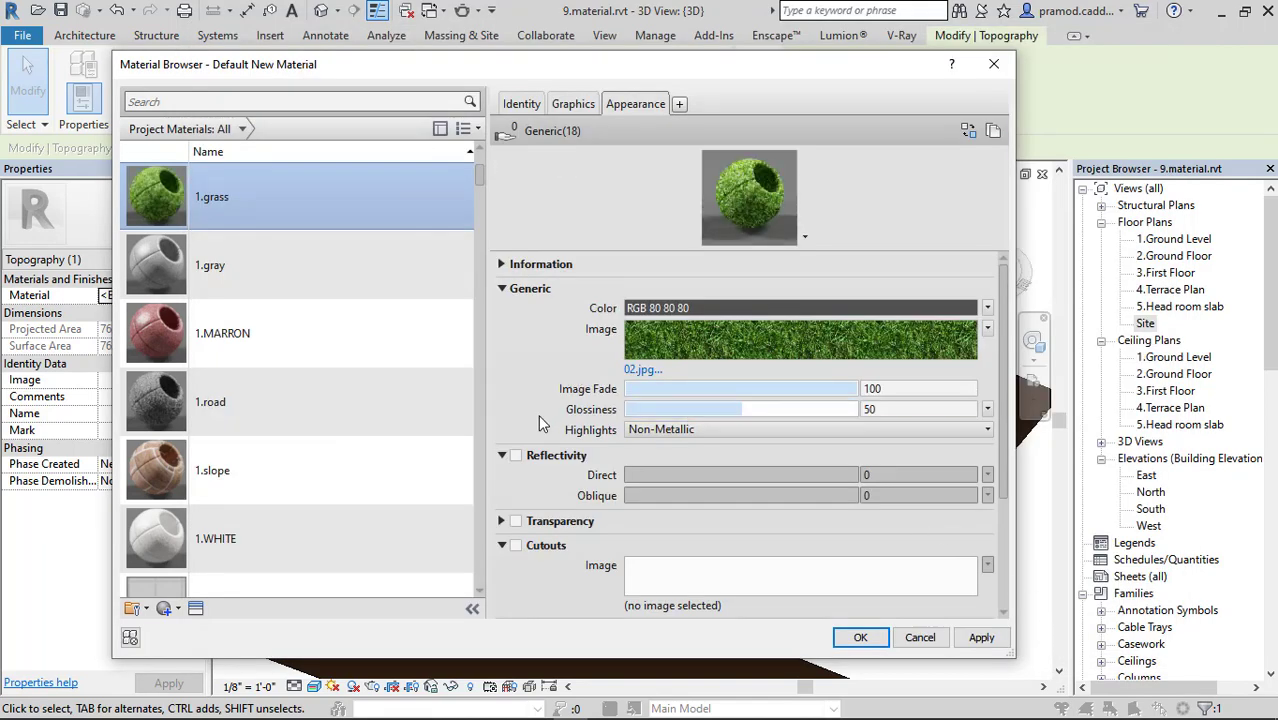
pyautogui.click(516, 456)
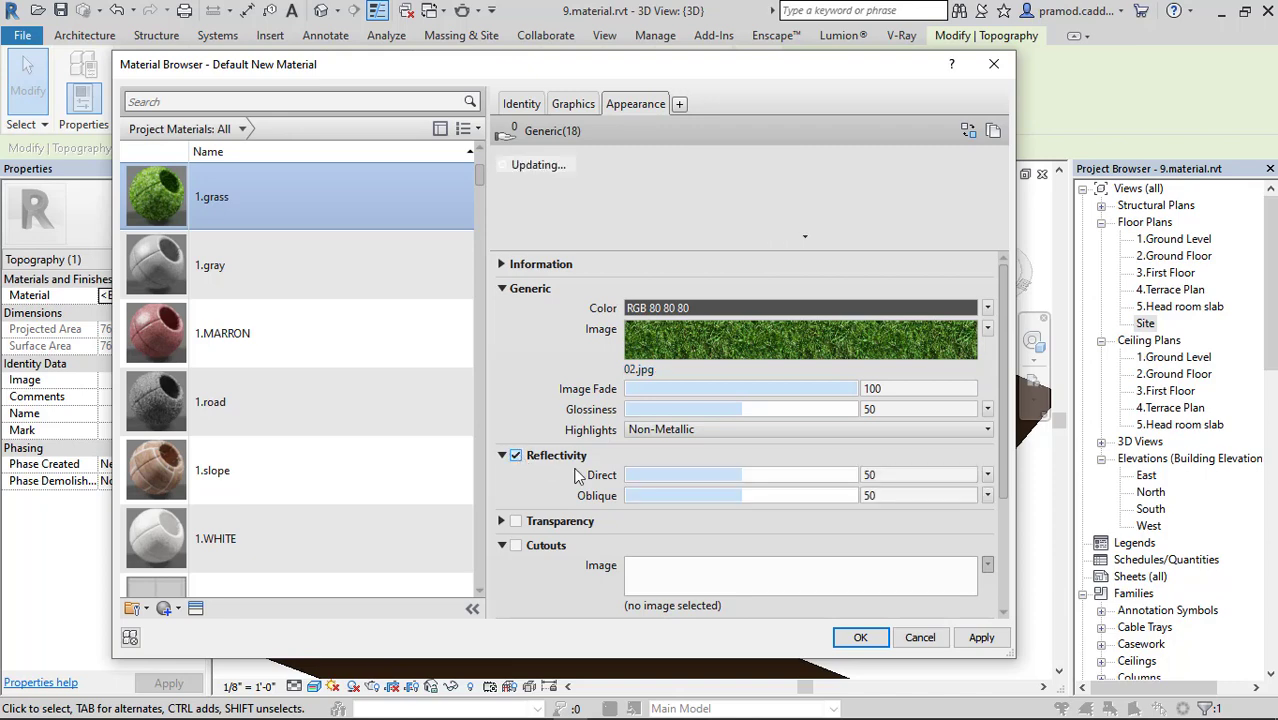
pyautogui.click(516, 456)
# Apply 1.grass to the rear topography, then to the right and front topographies together.
pyautogui.click(860, 638)
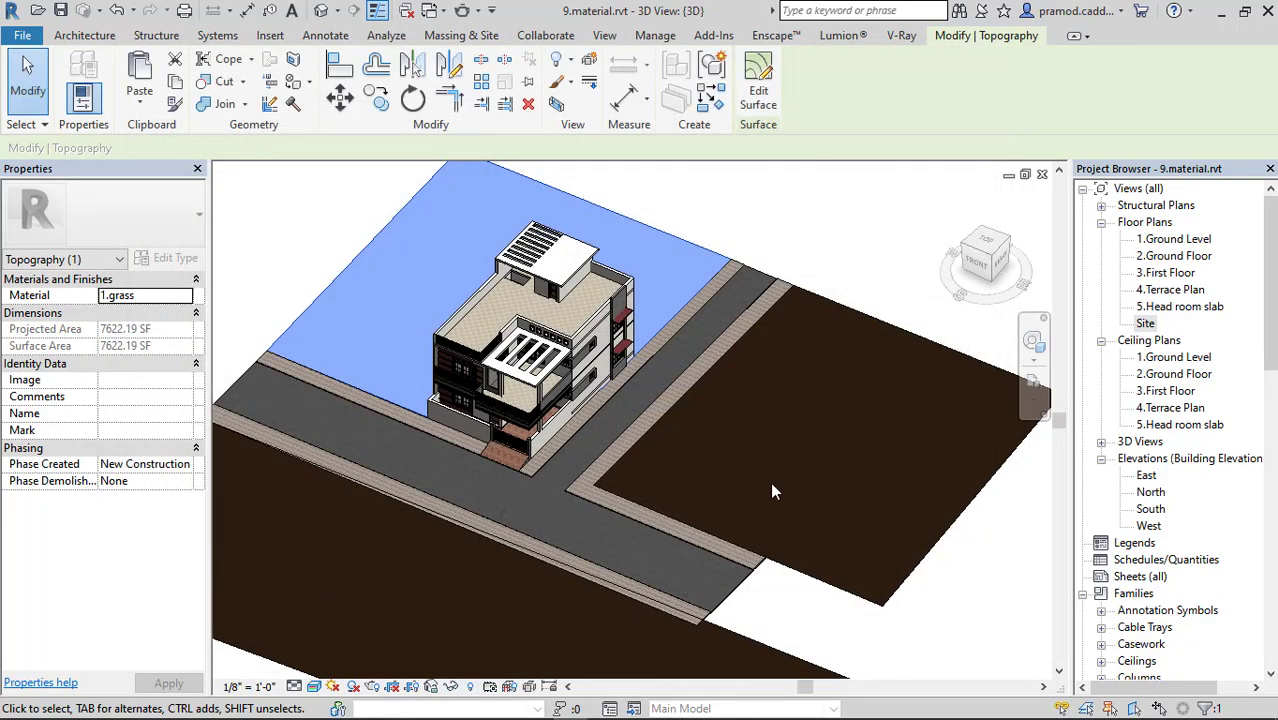
pyautogui.click(779, 246)
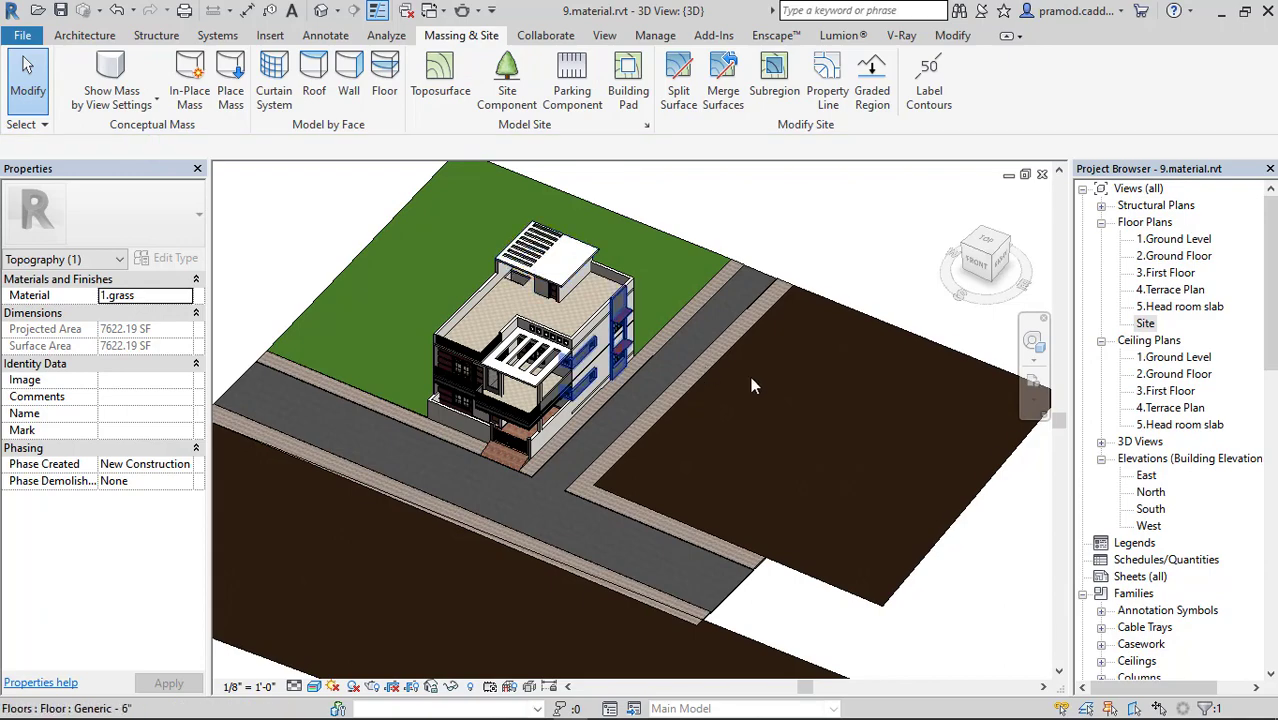
pyautogui.click(595, 518)
pyautogui.keyDown('ctrl'); pyautogui.click(408, 593); pyautogui.keyUp('ctrl')
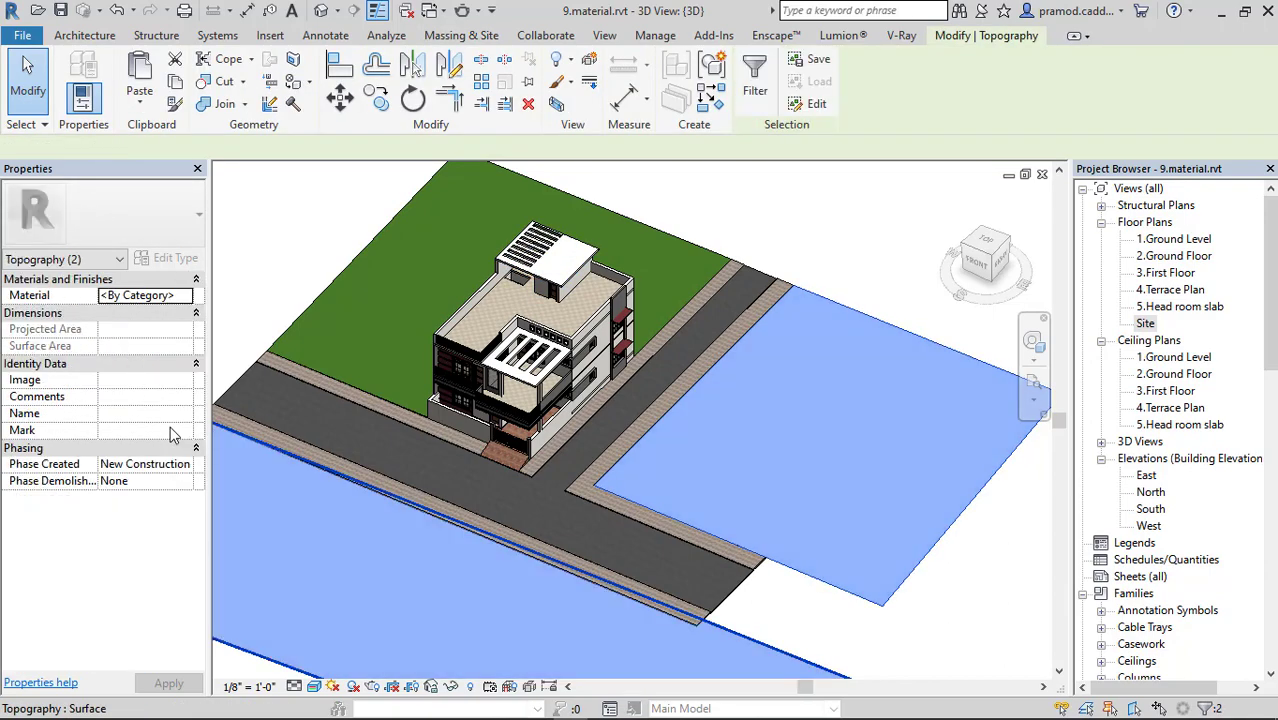
pyautogui.click(186, 295)
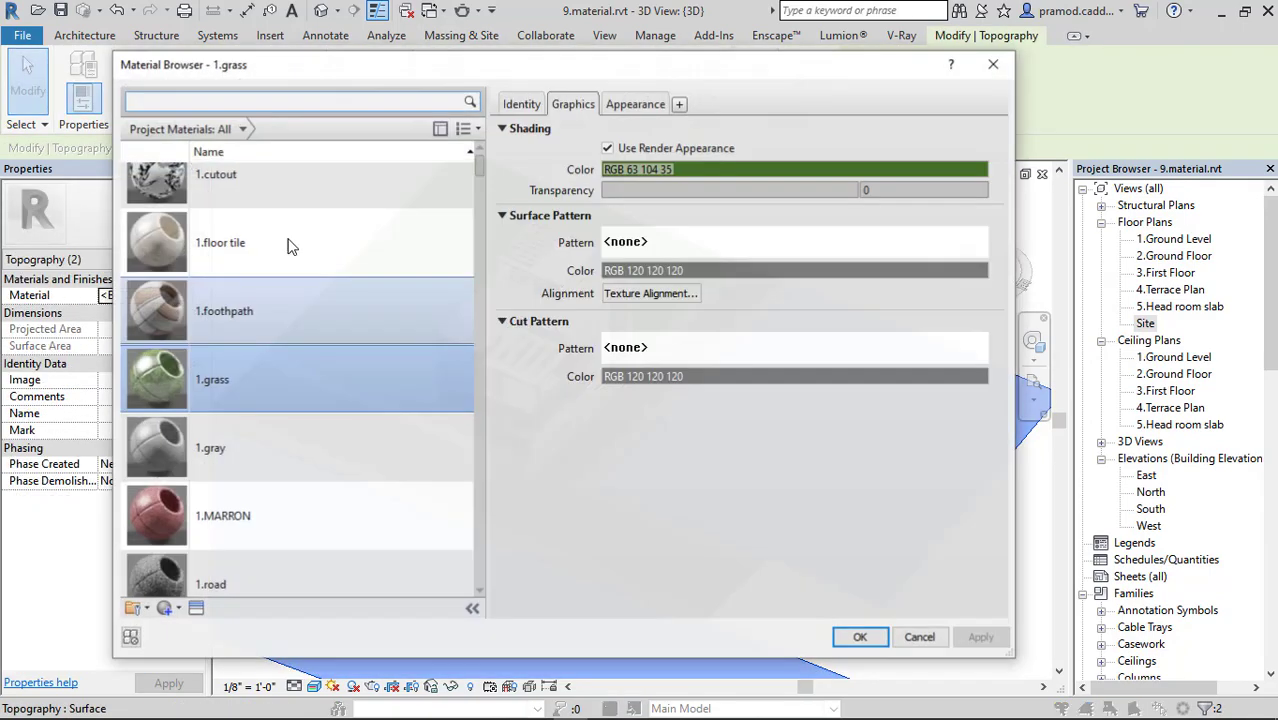
pyautogui.click(856, 640)
# Orbit the 3D view and select the front grass topography.
pyautogui.click(787, 586)
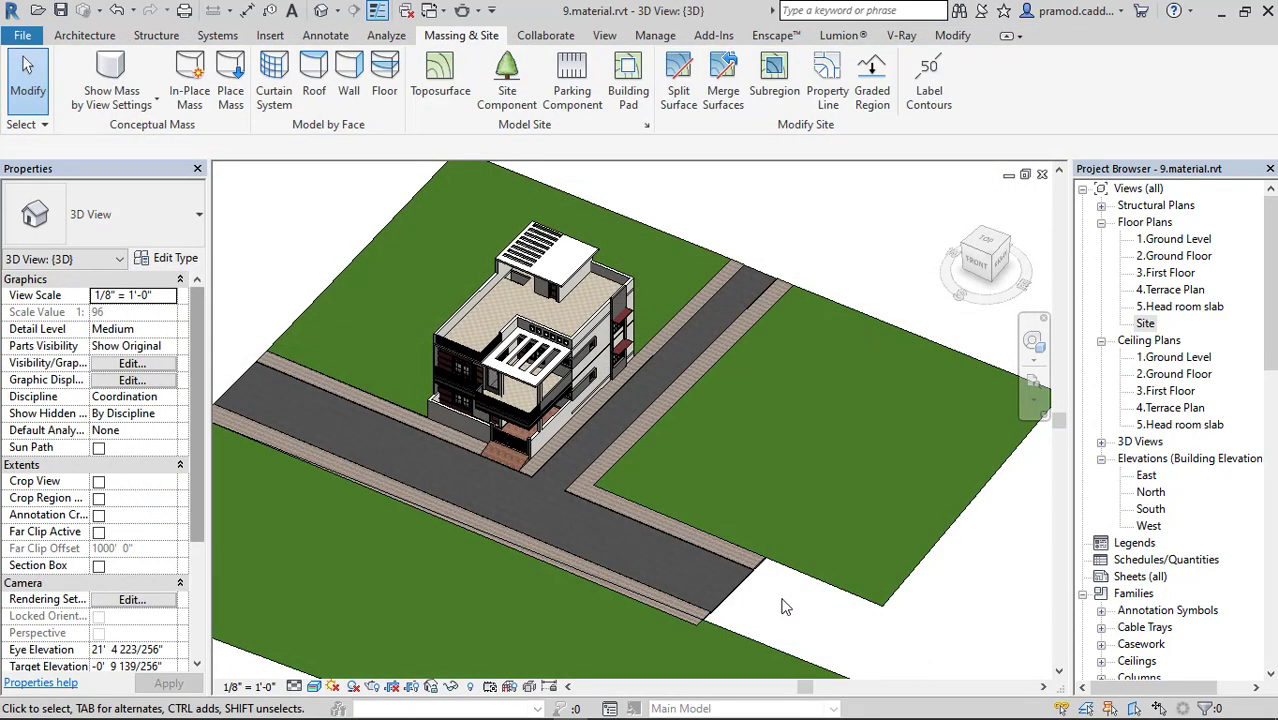
pyautogui.moveTo(787, 586)
pyautogui.keyDown('shift'); pyautogui.mouseDown(button='middle')
pyautogui.moveTo(776, 479)
pyautogui.moveTo(708, 489)
pyautogui.mouseUp(button='middle'); pyautogui.keyUp('shift')
pyautogui.scroll(5, 643, 610)
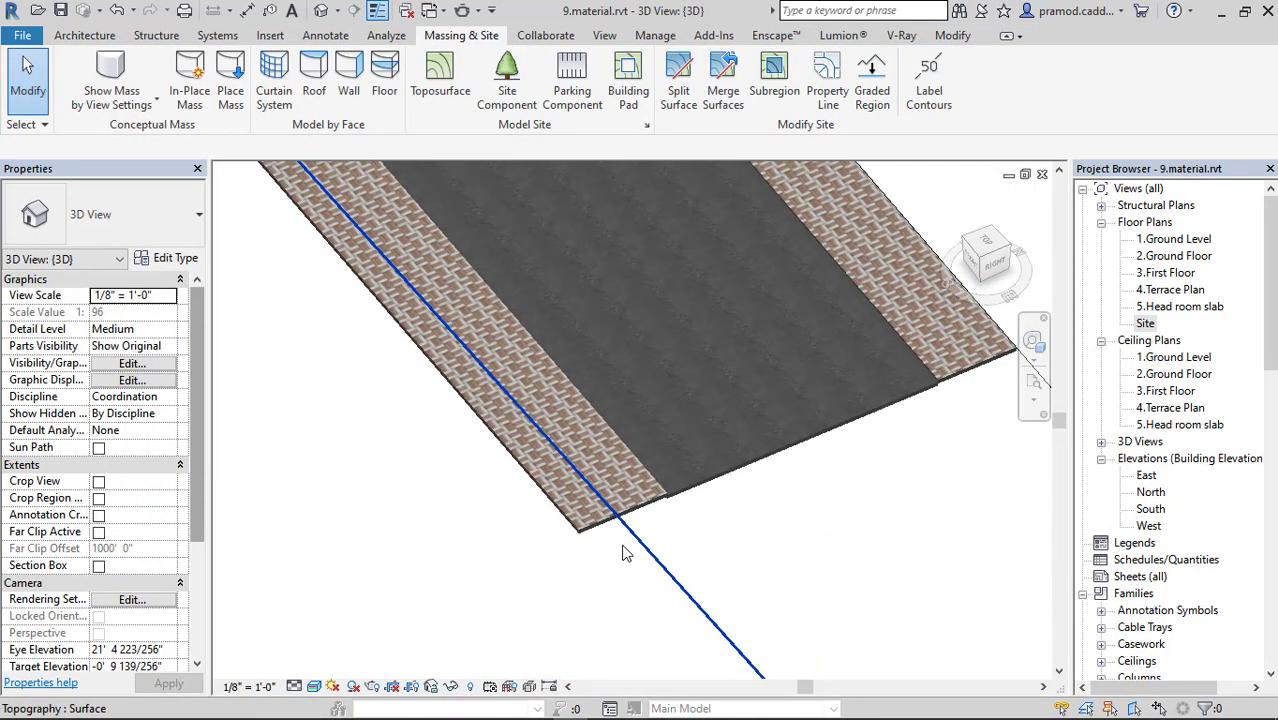
pyautogui.click(645, 570)
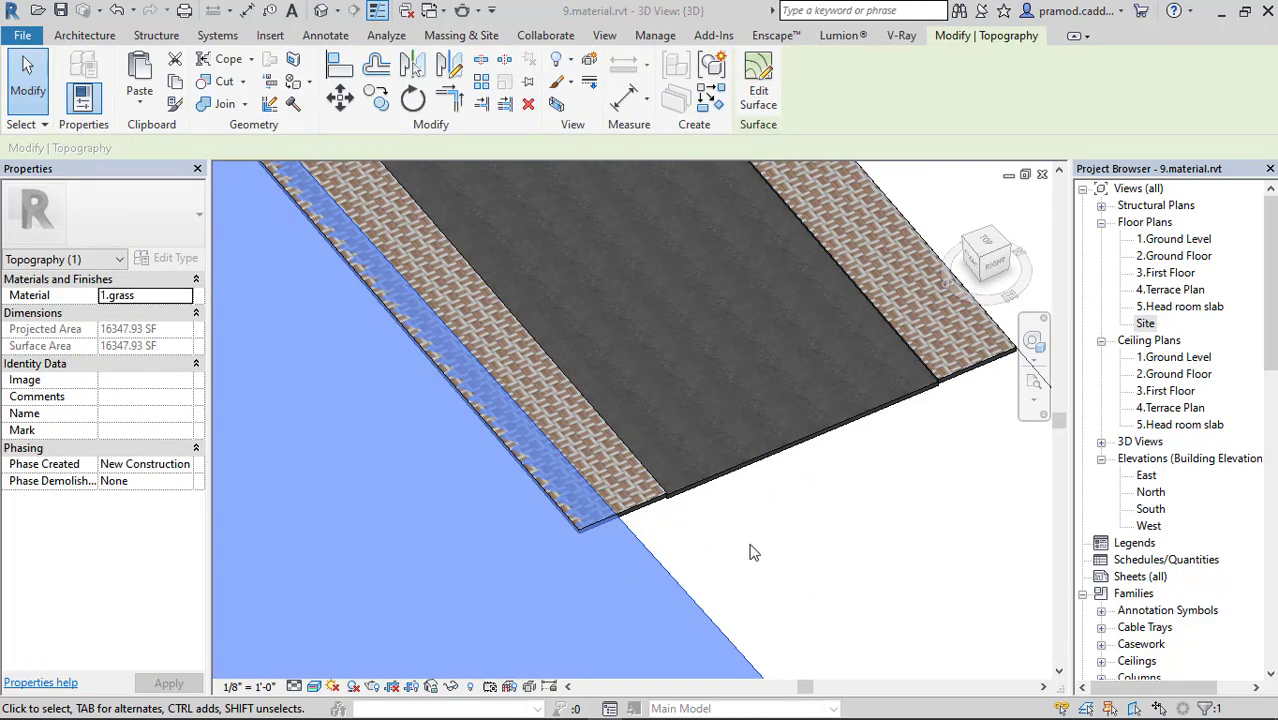
pyautogui.scroll(-2, 607, 510)
pyautogui.scroll(-2, 607, 510)
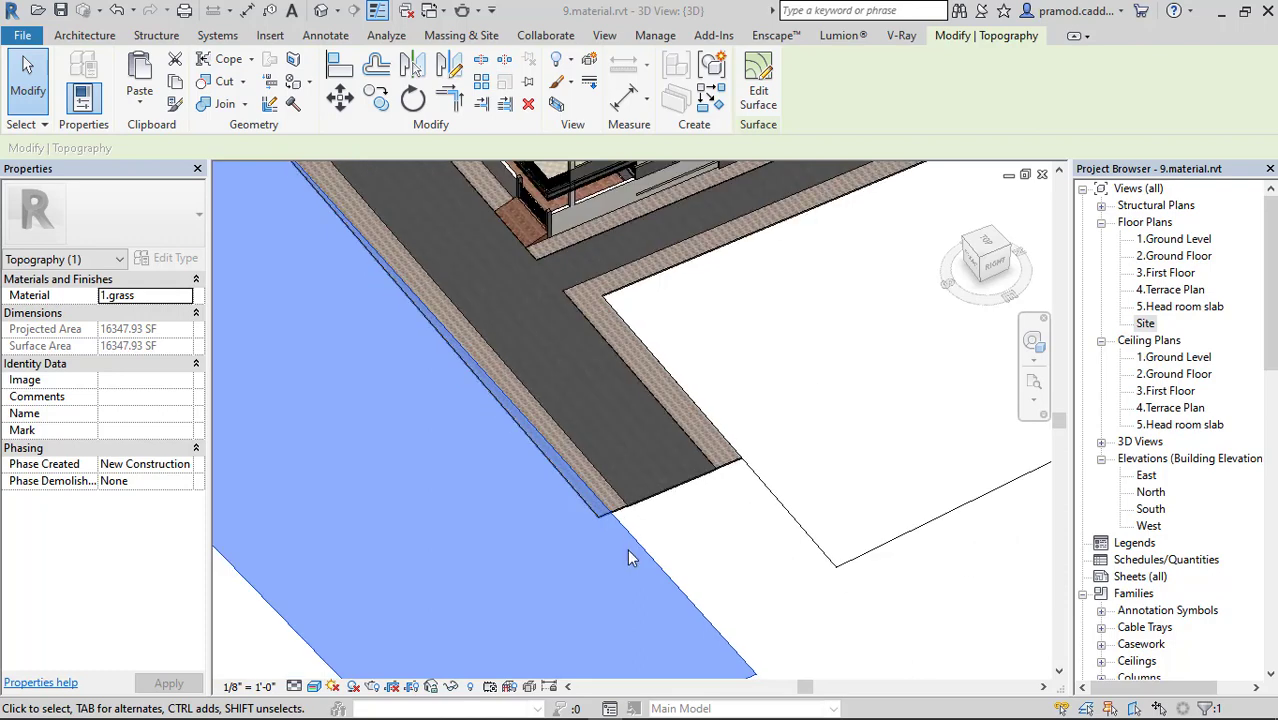
# In the Site plan, nudge its corner boundary point down to the road edge and finish.
pyautogui.doubleClick(1145, 323)
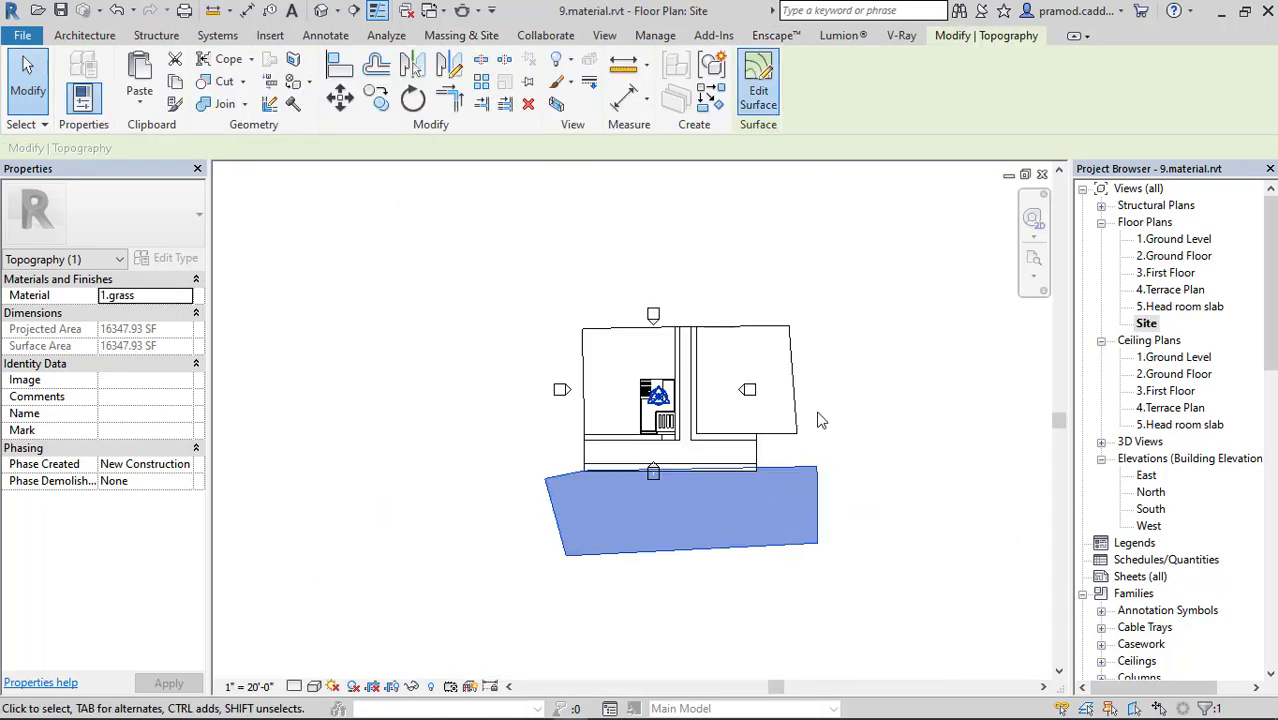
pyautogui.click(864, 397)
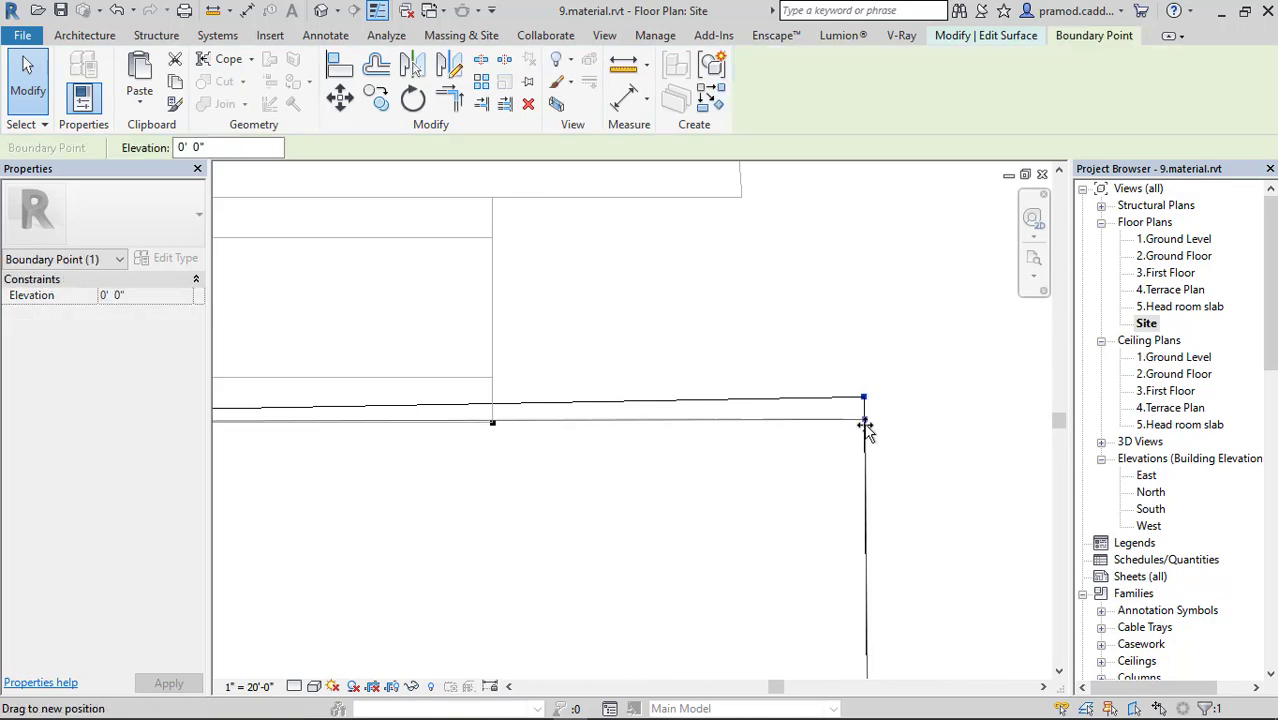
pyautogui.moveTo(866, 428); pyautogui.dragTo(866, 436)
pyautogui.press('Escape')
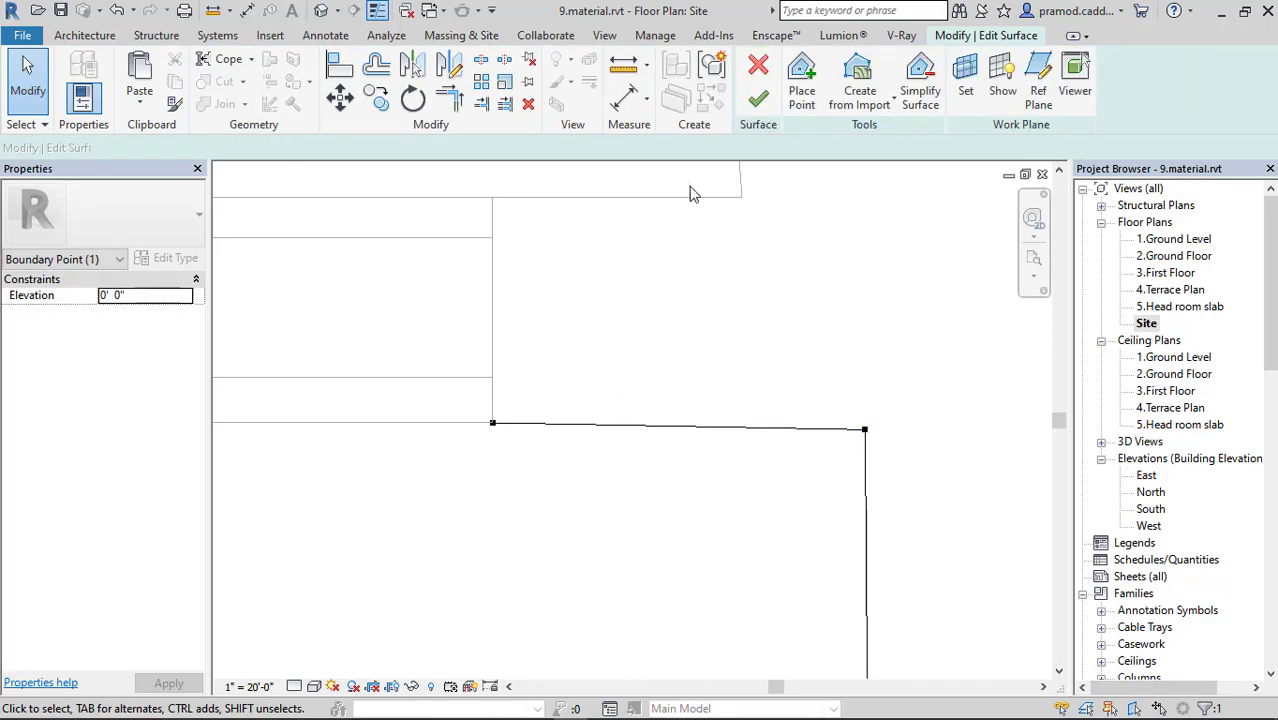
pyautogui.click(747, 104)
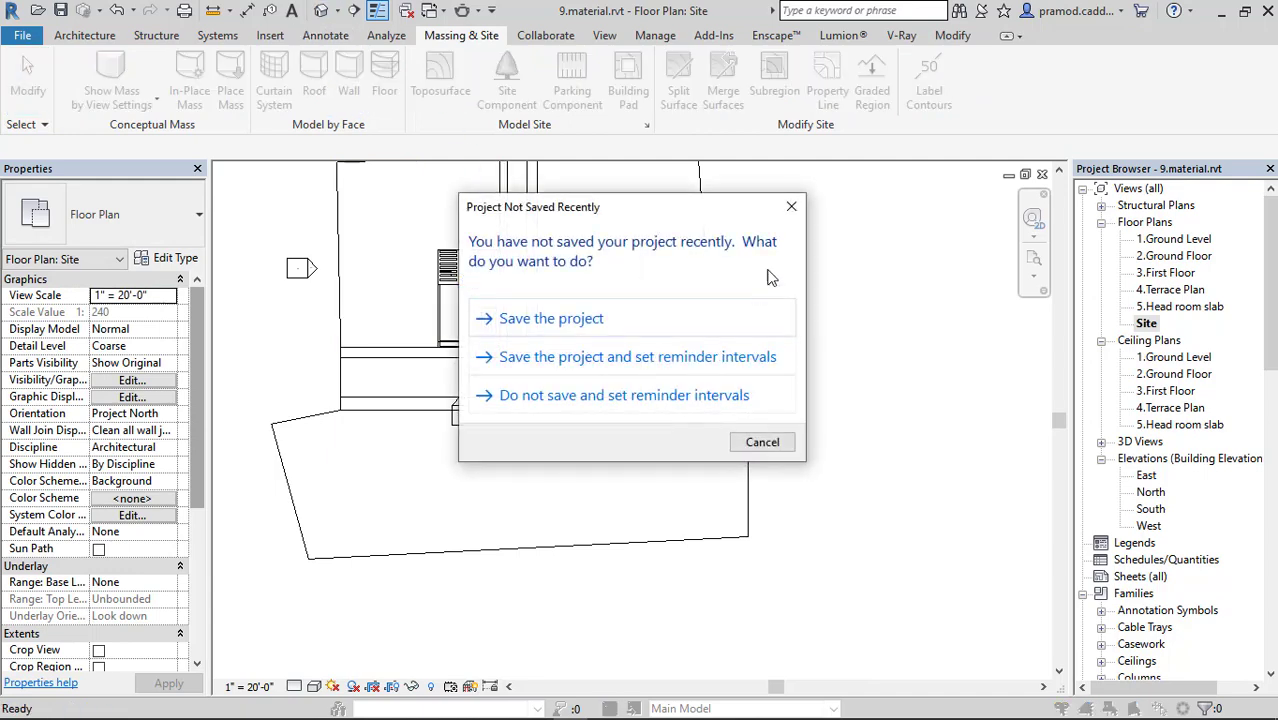
# Dismiss the save reminder and select the grass patch across the front road.
pyautogui.click(762, 442)
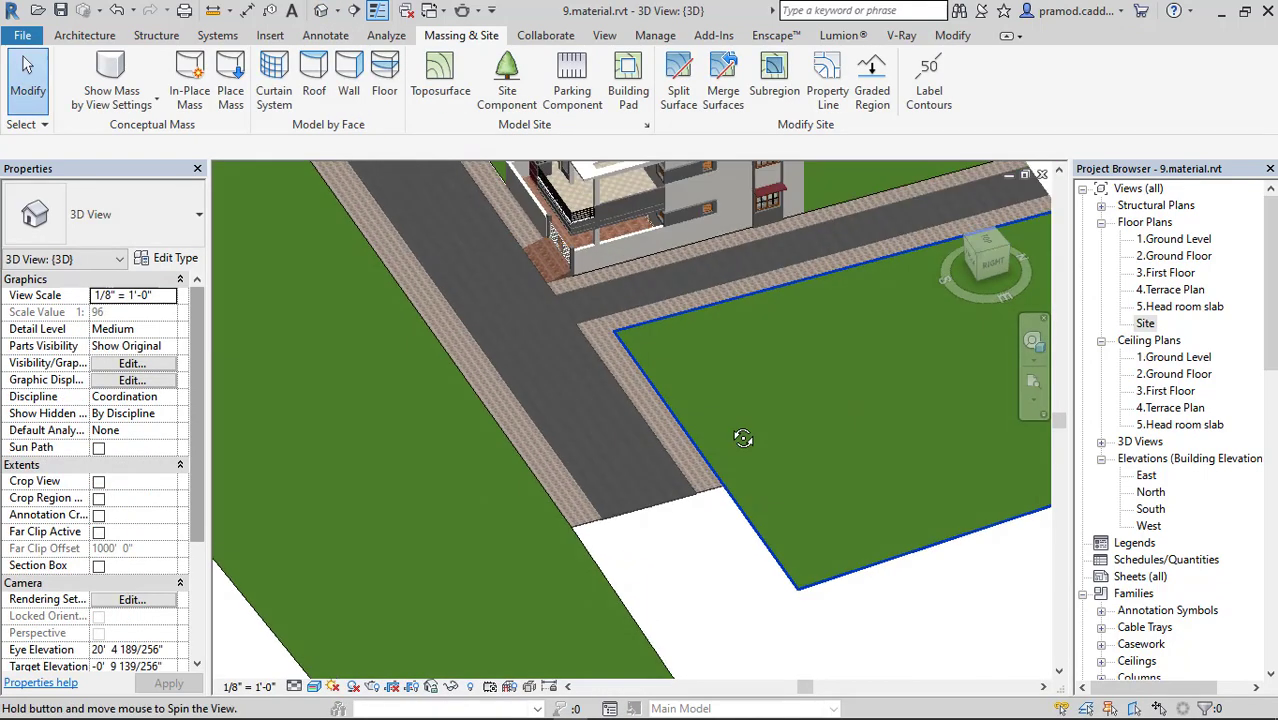
pyautogui.keyDown('shift'); pyautogui.moveTo(724, 406); pyautogui.dragTo(707, 331, button='middle'); pyautogui.keyUp('shift')
pyautogui.scroll(5, 626, 452)
pyautogui.scroll(3, 670, 468)
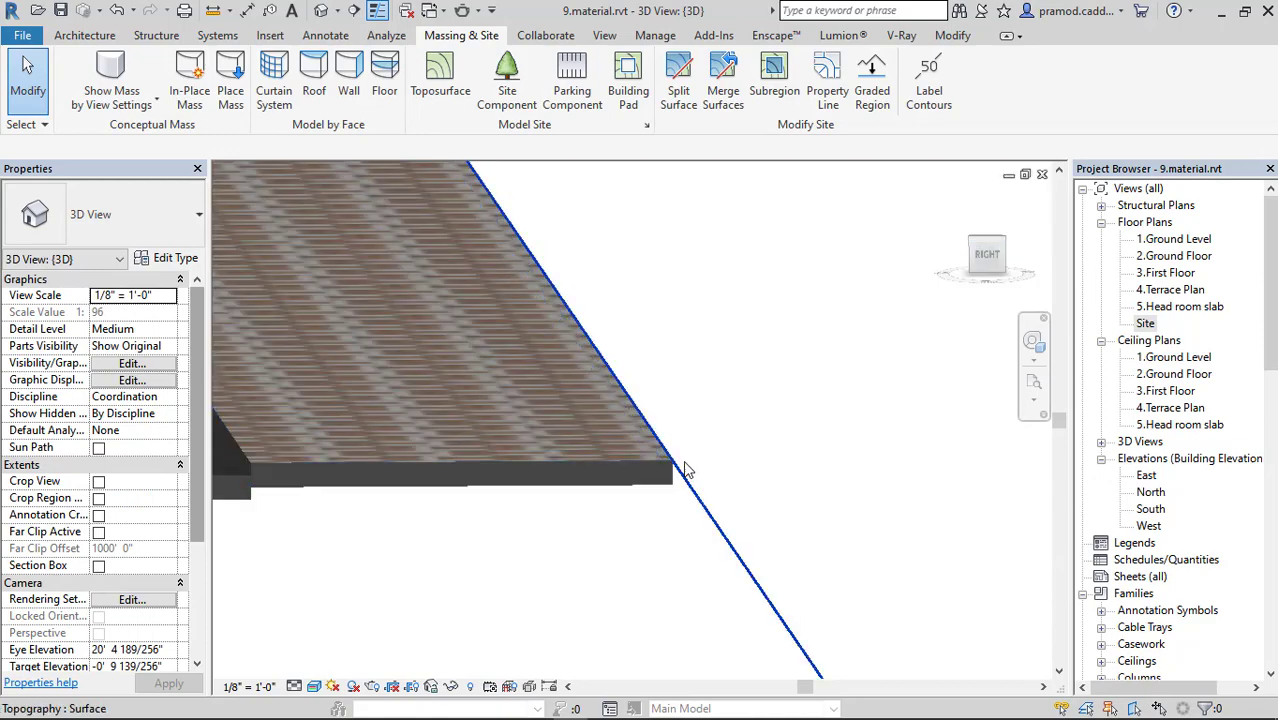
pyautogui.click(727, 450)
pyautogui.scroll(-3, 727, 450)
pyautogui.scroll(-3, 727, 430)
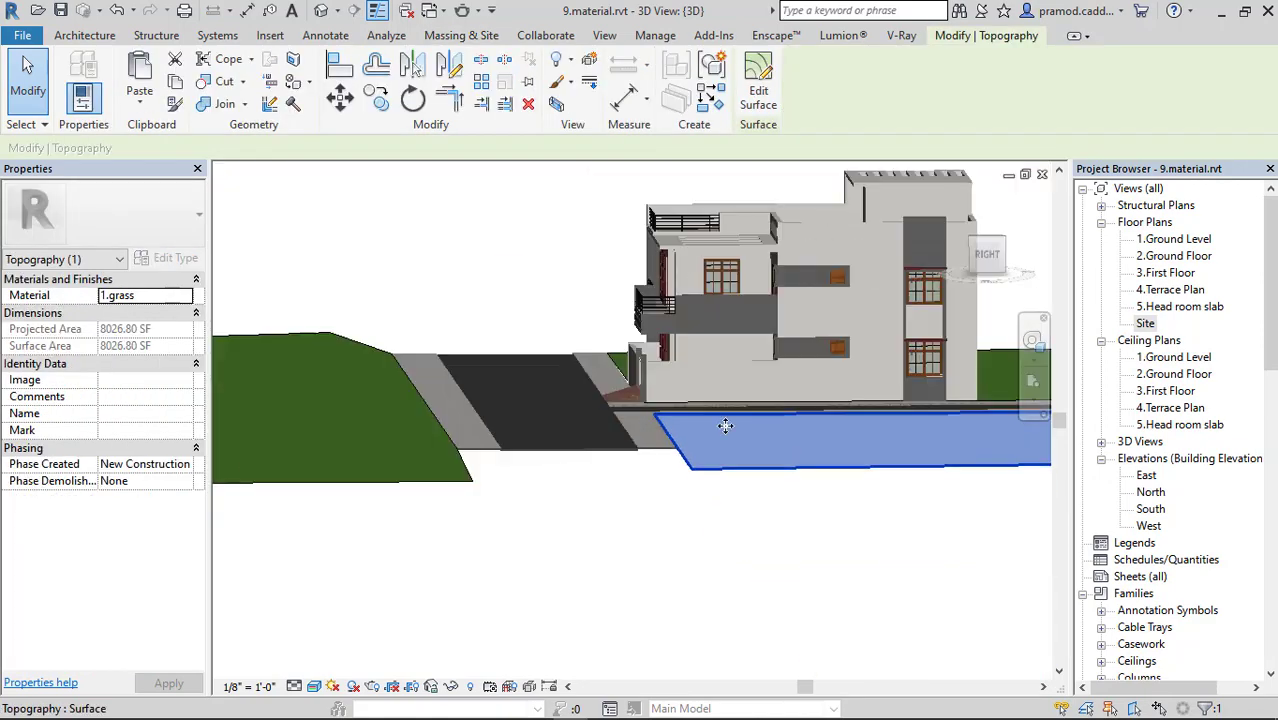
pyautogui.keyDown('shift'); pyautogui.moveTo(727, 422); pyautogui.dragTo(872, 566, button='middle'); pyautogui.keyUp('shift')
pyautogui.scroll(-2, 658, 436)
pyautogui.scroll(-3, 701, 490)
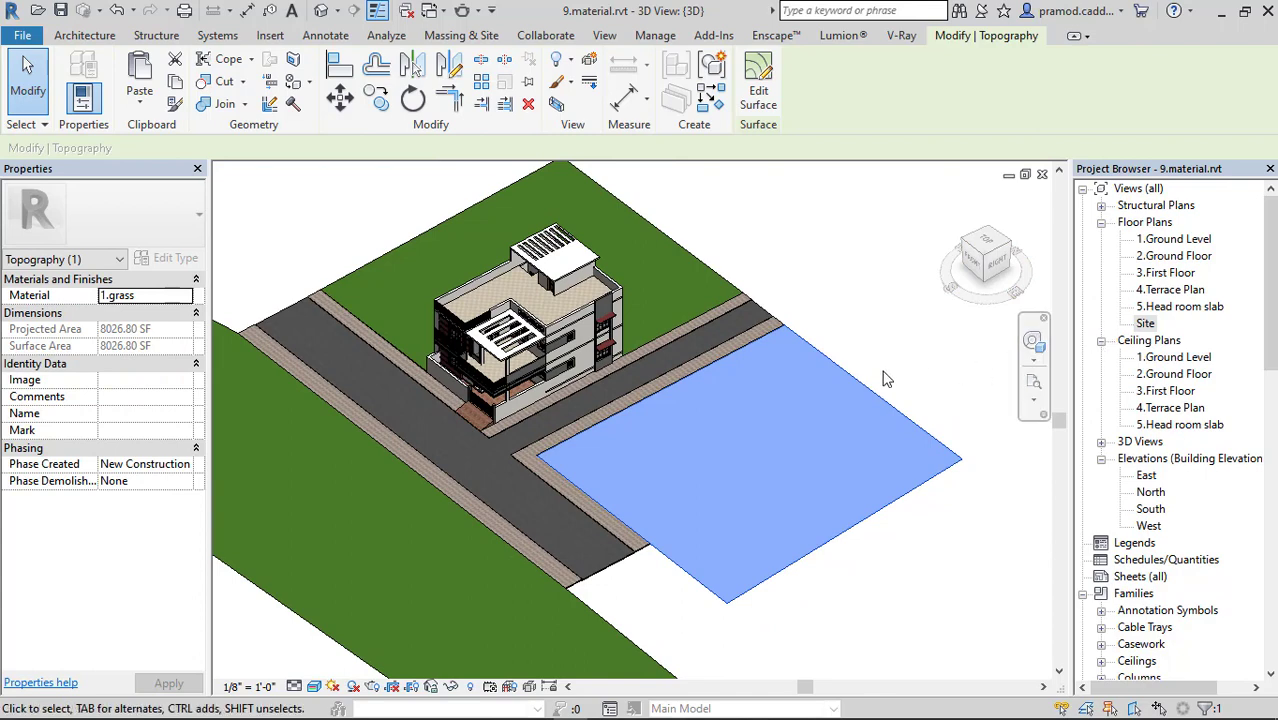
# Enter surface editing and pick corner points of the grass patch.
pyautogui.click(759, 100)
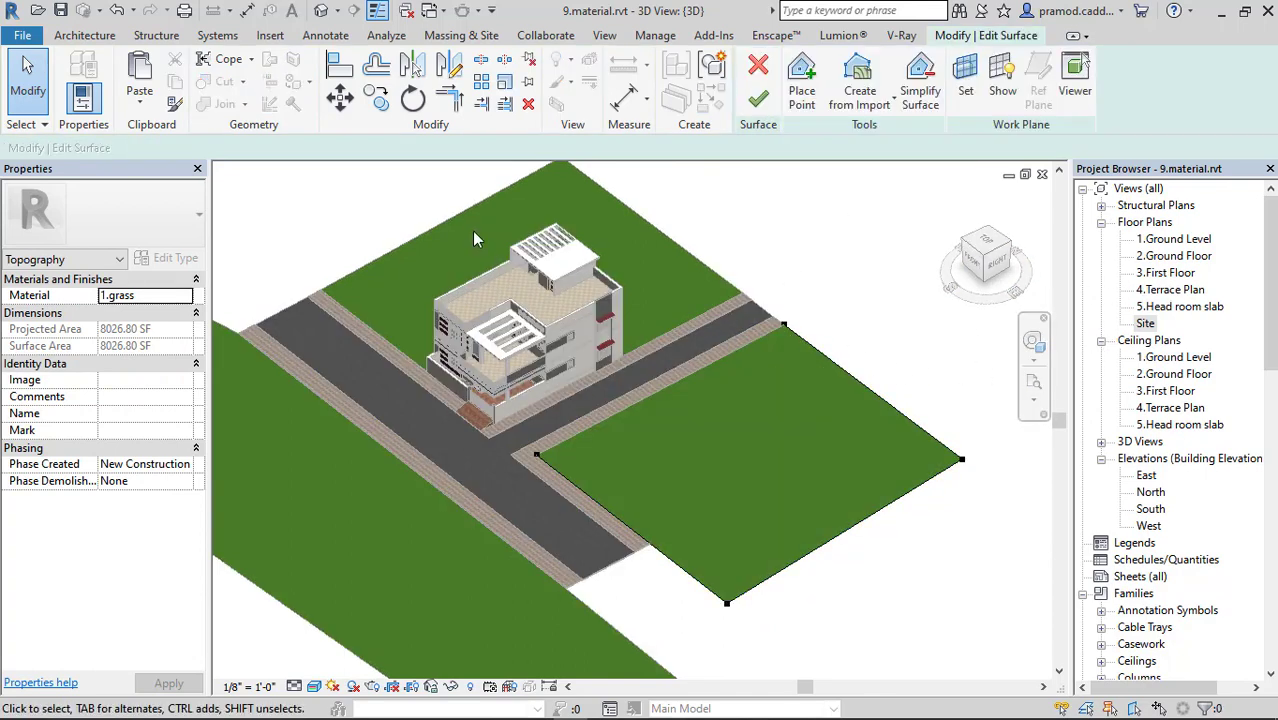
pyautogui.click(780, 322)
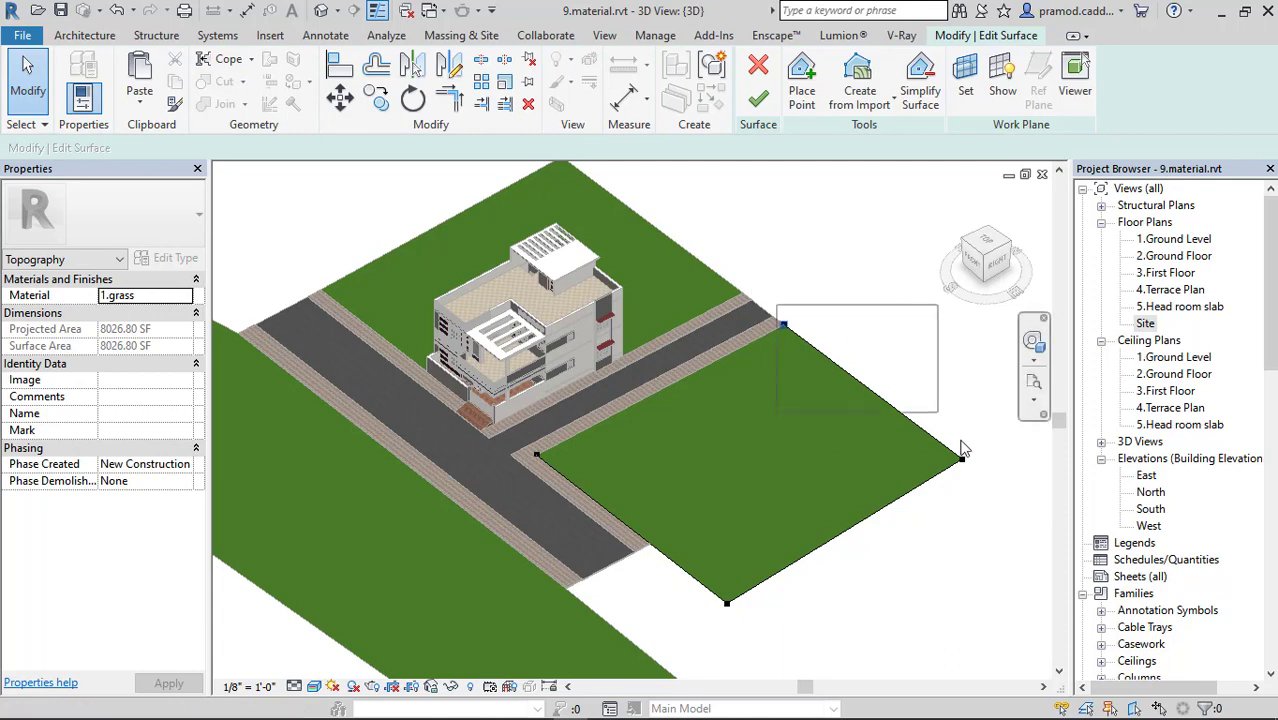
pyautogui.keyDown('ctrl'); pyautogui.click(727, 603); pyautogui.keyUp('ctrl')
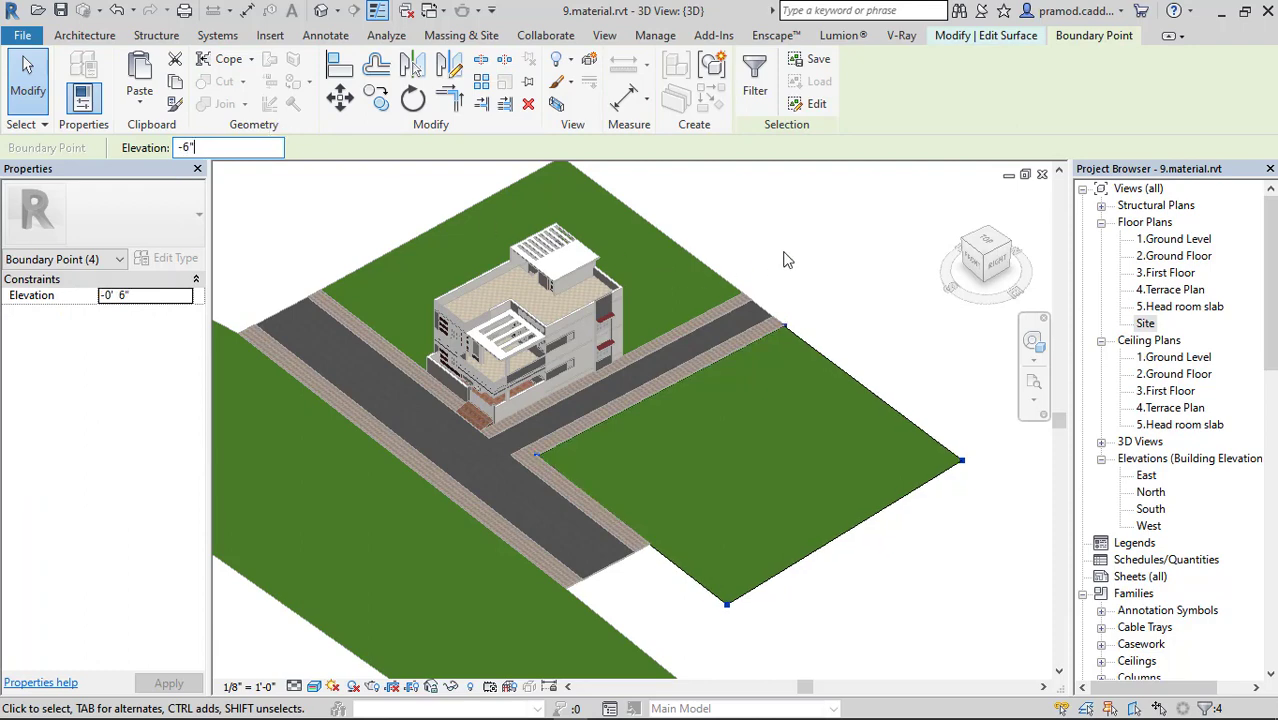
pyautogui.press('Escape')
# Window-select all four boundary points and set their elevation to -4".
pyautogui.keyDown('shift'); pyautogui.moveTo(790, 251); pyautogui.dragTo(594, 434, button='middle'); pyautogui.keyUp('shift')
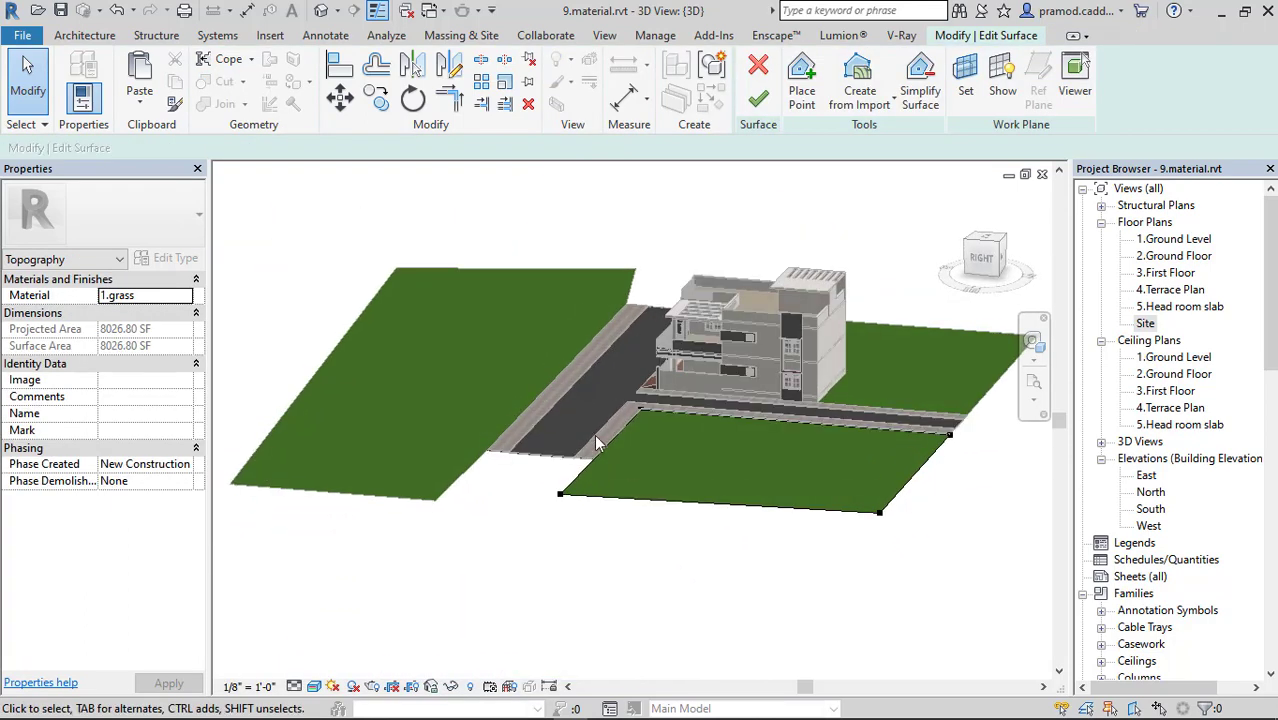
pyautogui.scroll(3, 594, 434)
pyautogui.scroll(2, 658, 356)
pyautogui.scroll(2, 664, 348)
pyautogui.scroll(2, 686, 330)
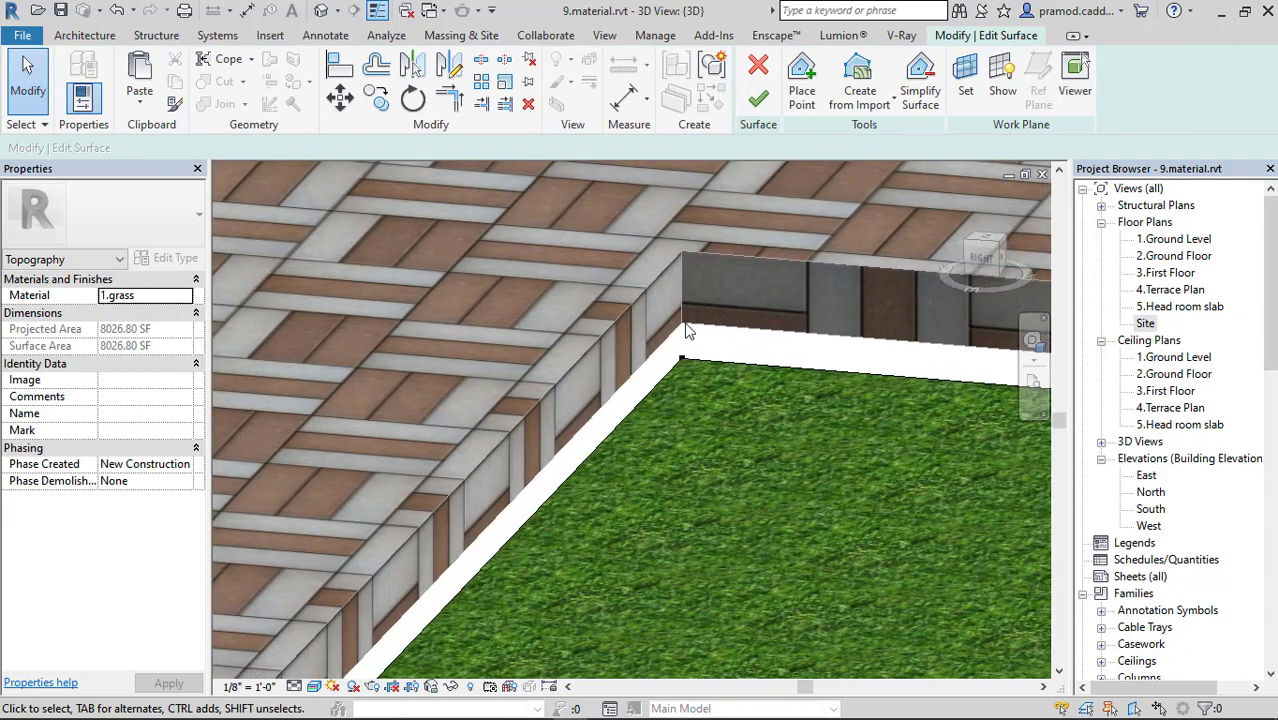
pyautogui.scroll(-2, 685, 330)
pyautogui.scroll(-2, 675, 340)
pyautogui.scroll(-2, 671, 345)
pyautogui.scroll(-3, 672, 348)
pyautogui.scroll(-2, 504, 297)
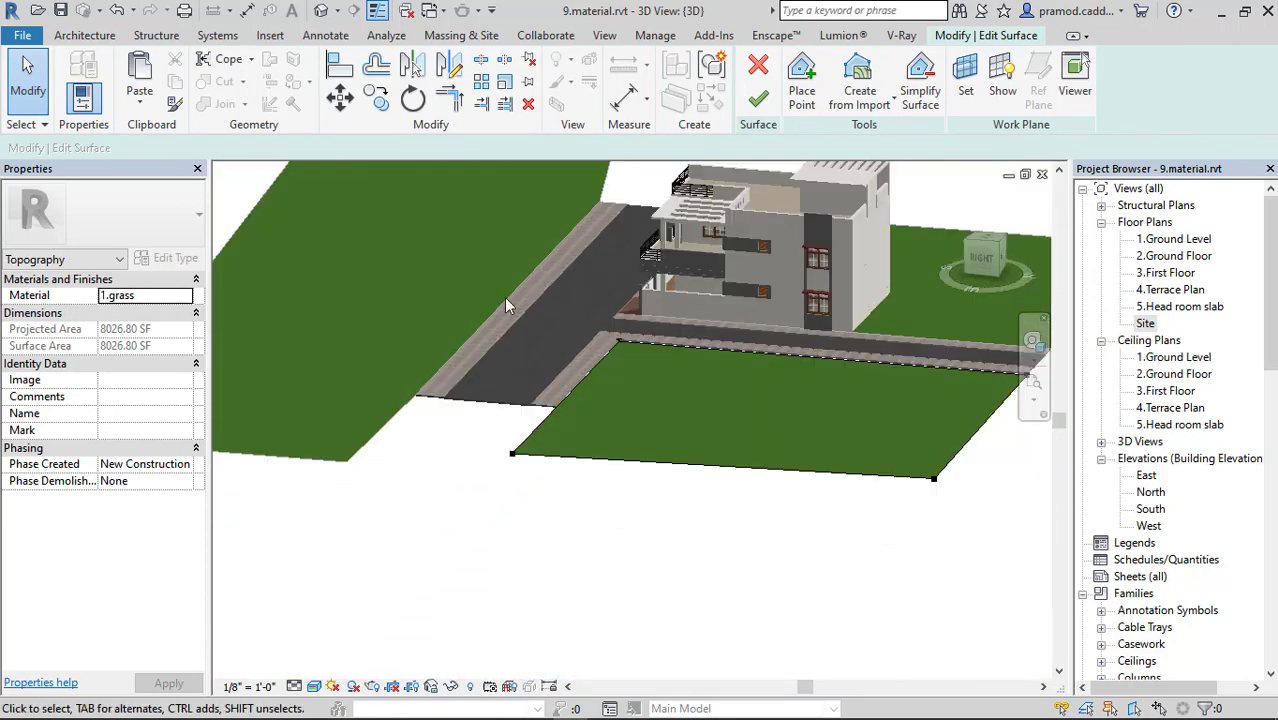
pyautogui.moveTo(476, 290); pyautogui.dragTo(953, 539)
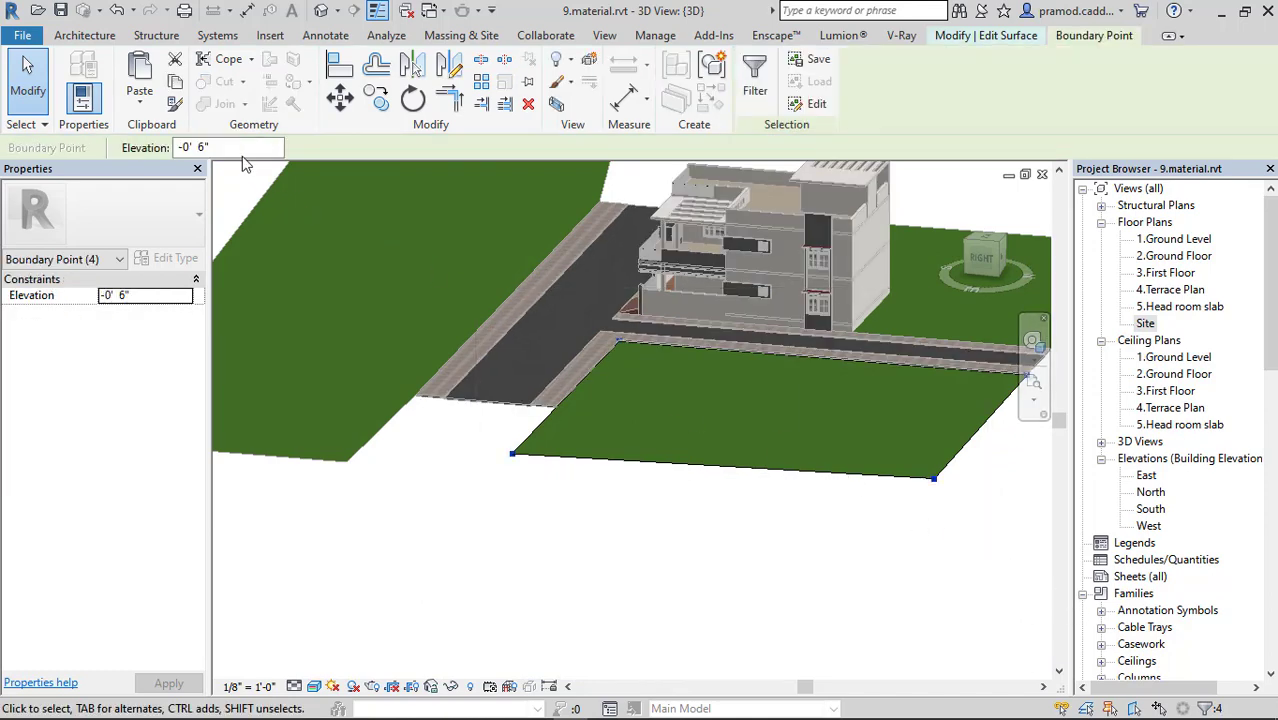
pyautogui.write('-4')
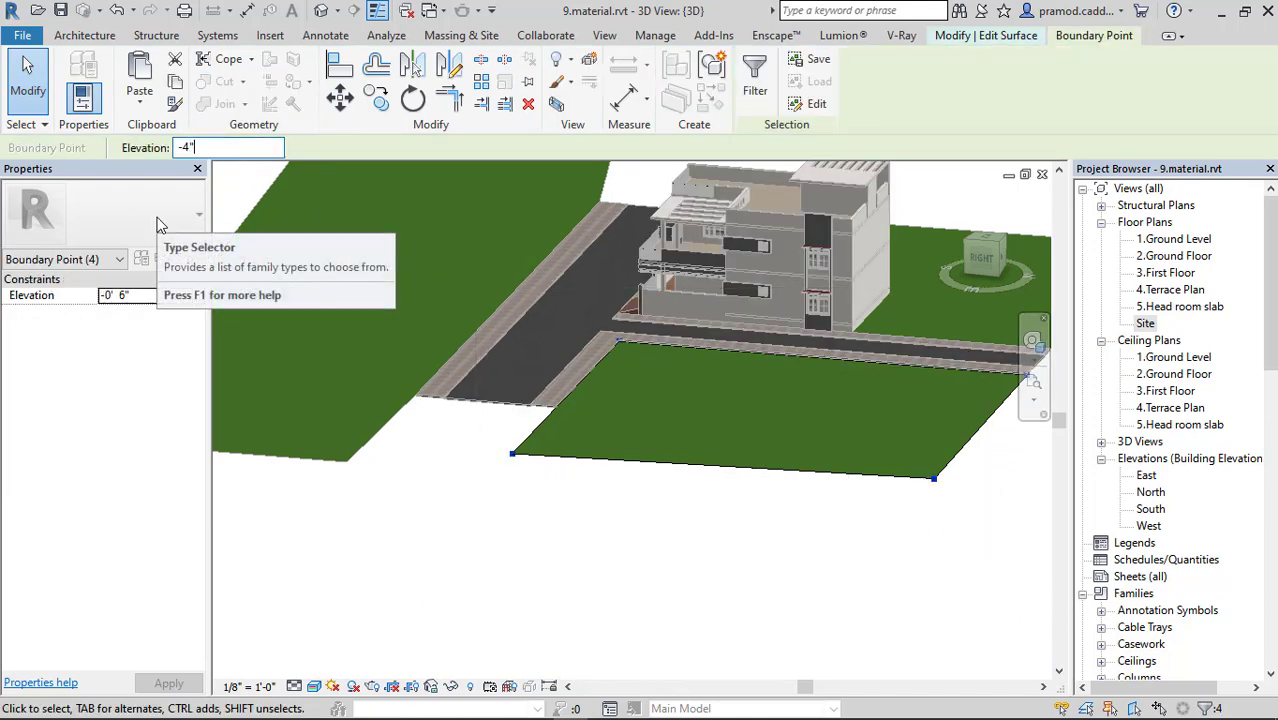
# Orbit the view to check the lowered grass patch against the house and site.
pyautogui.scroll(2, 622, 342)
pyautogui.scroll(2, 590, 340)
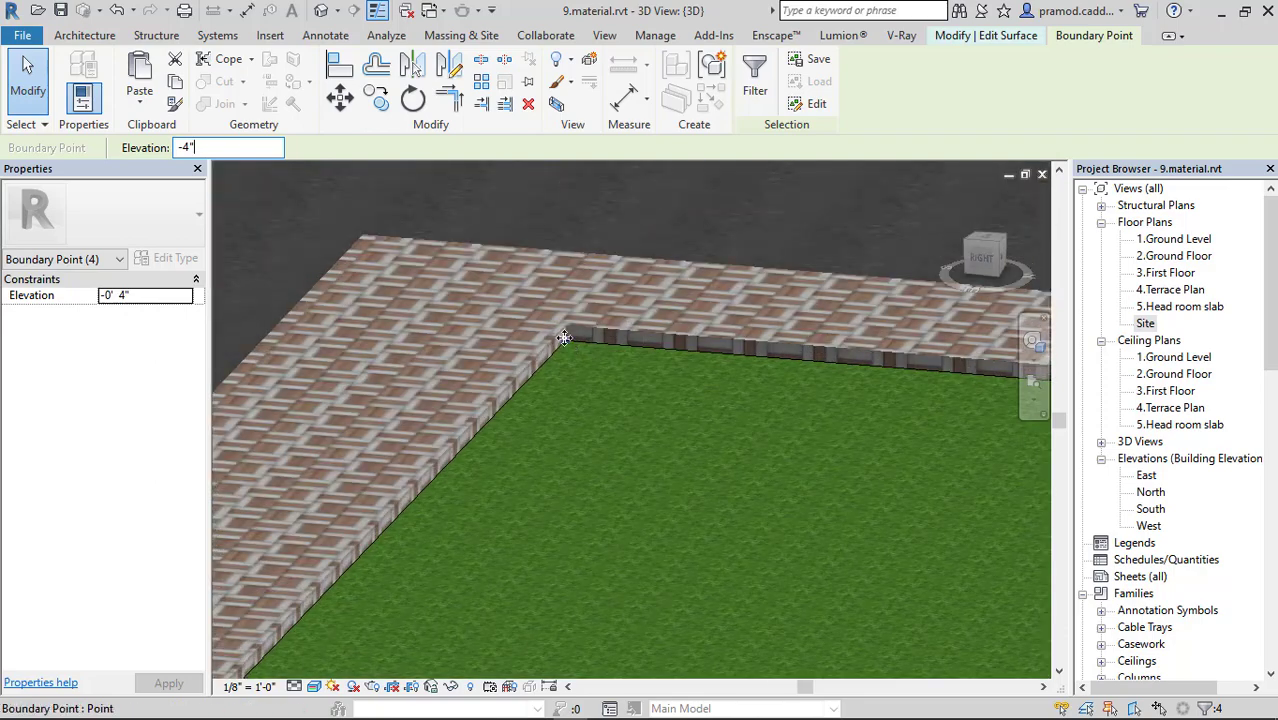
pyautogui.scroll(1, 570, 338)
pyautogui.scroll(-1, 553, 345)
pyautogui.scroll(-4, 551, 344)
pyautogui.moveTo(793, 328)
pyautogui.keyDown('shift'); pyautogui.mouseDown(button='middle')
pyautogui.moveTo(850, 437)
pyautogui.moveTo(750, 388)
pyautogui.mouseUp(button='middle'); pyautogui.keyUp('shift')
pyautogui.scroll(2, 750, 388)
pyautogui.click(966, 38)
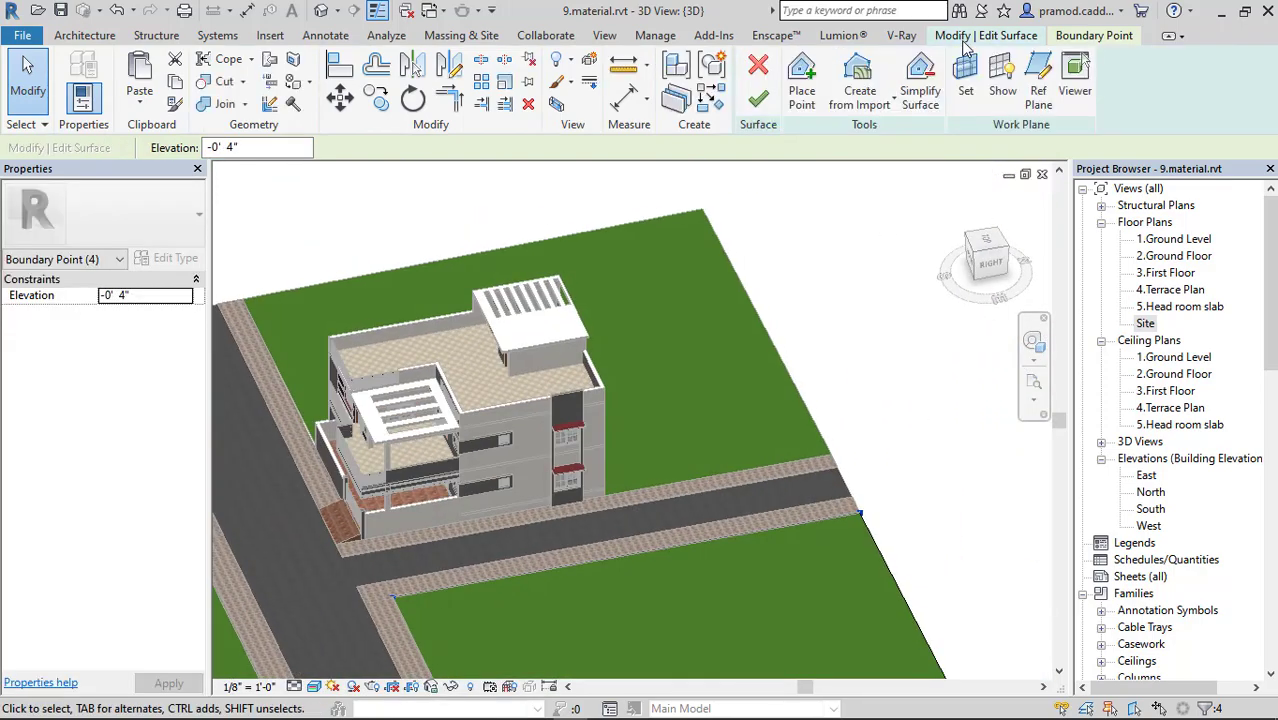
# Lower the four corner points of the grass around the house to -4".
pyautogui.click(758, 97)
pyautogui.click(679, 345)
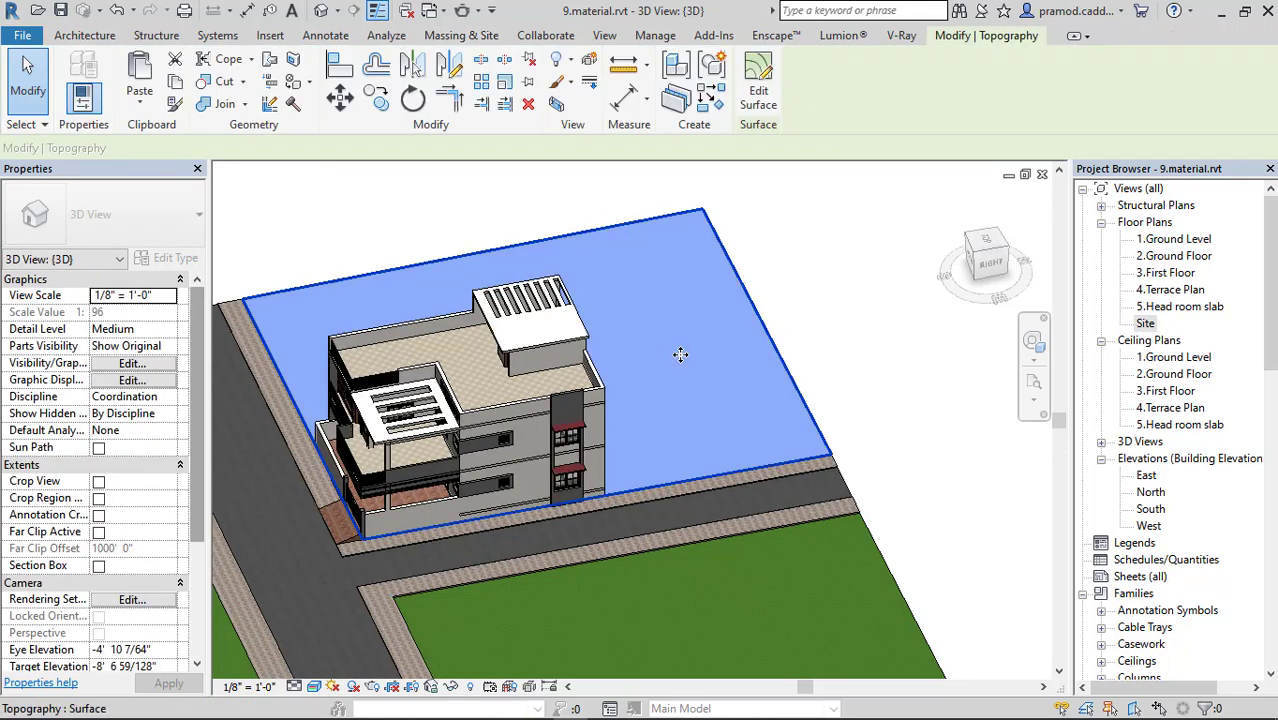
pyautogui.doubleClick(672, 322)
pyautogui.scroll(-2, 672, 322)
pyautogui.moveTo(373, 215); pyautogui.dragTo(889, 491)
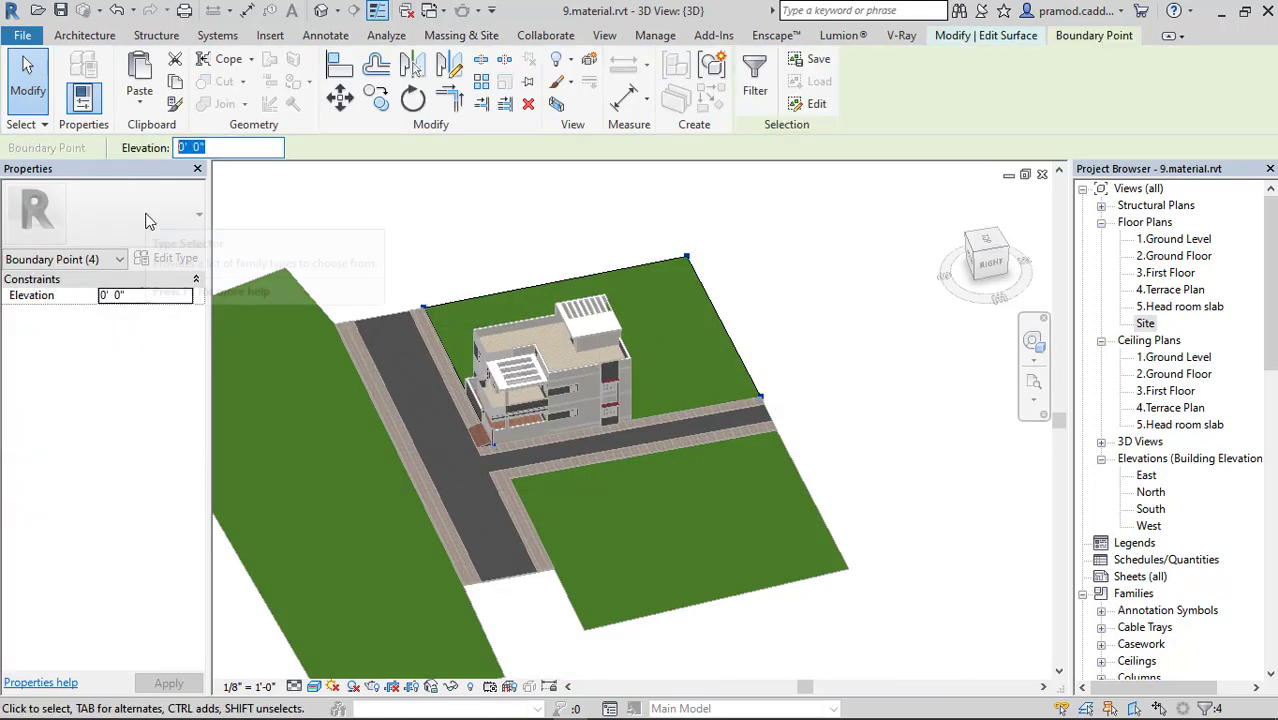
pyautogui.write('-4')
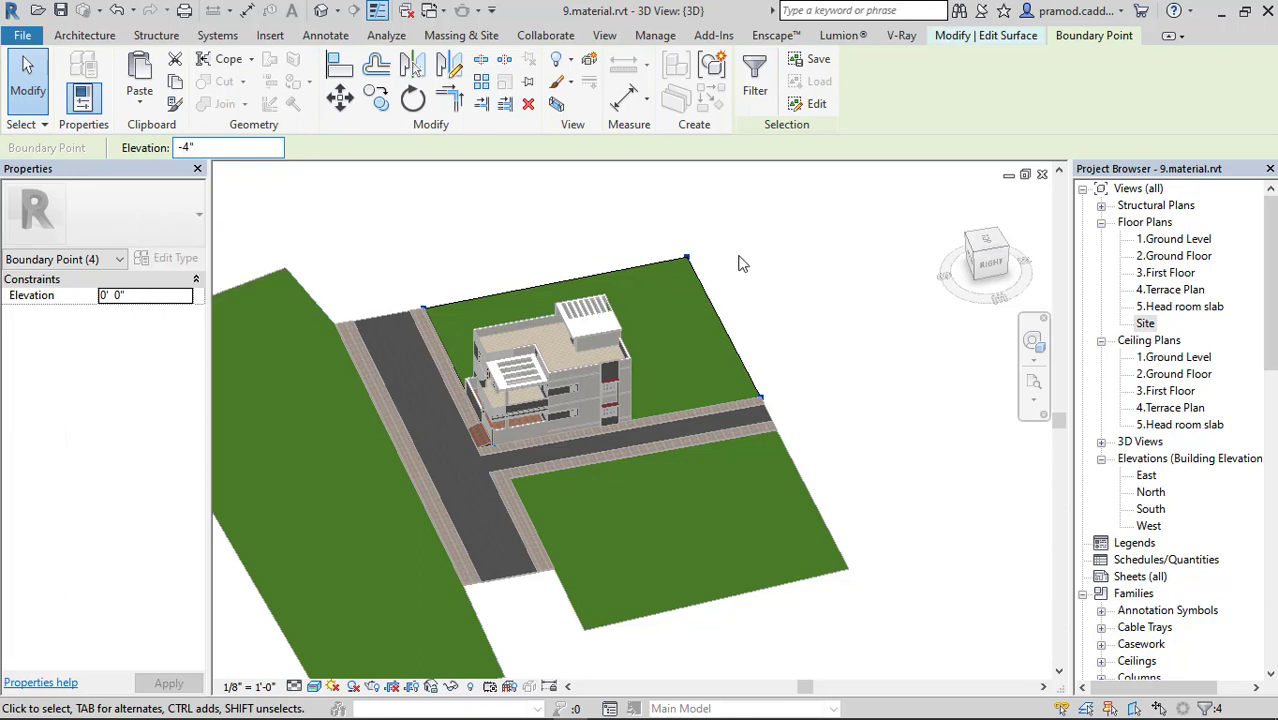
pyautogui.press('Return')
pyautogui.click(756, 200)
# Lower the six boundary points of the long left grass strip to -4".
pyautogui.click(760, 98)
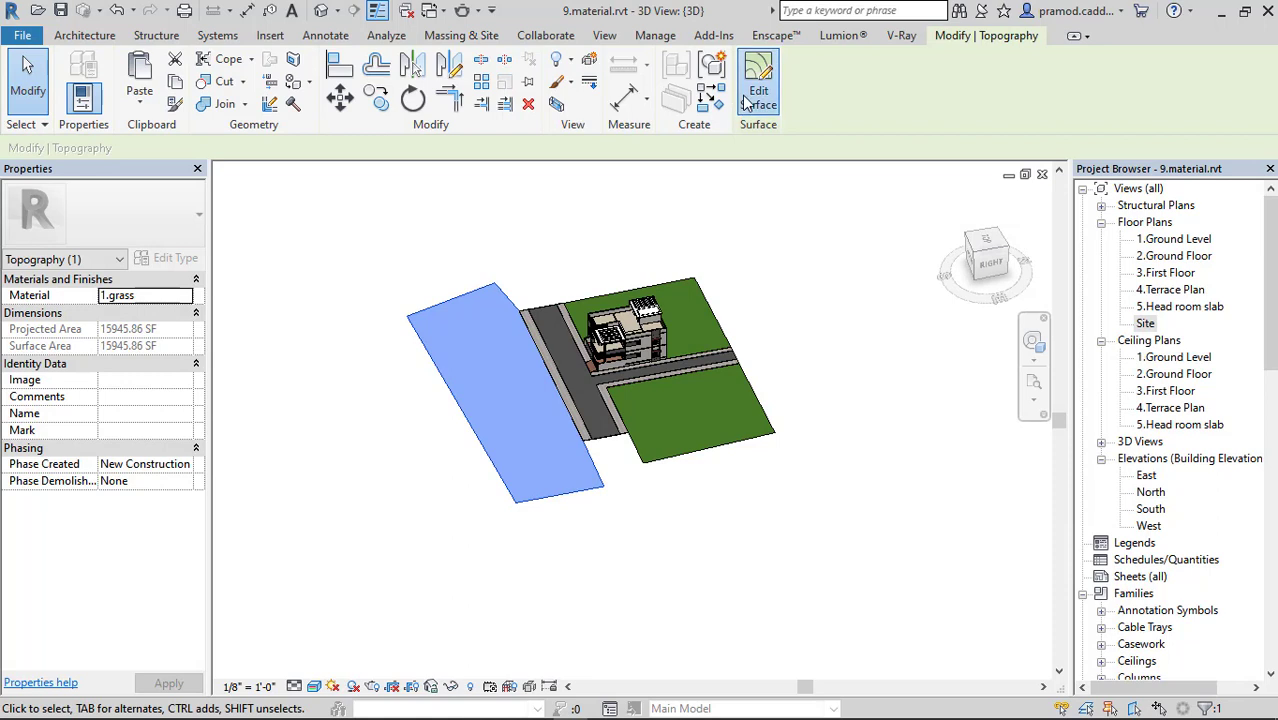
pyautogui.doubleClick(560, 497)
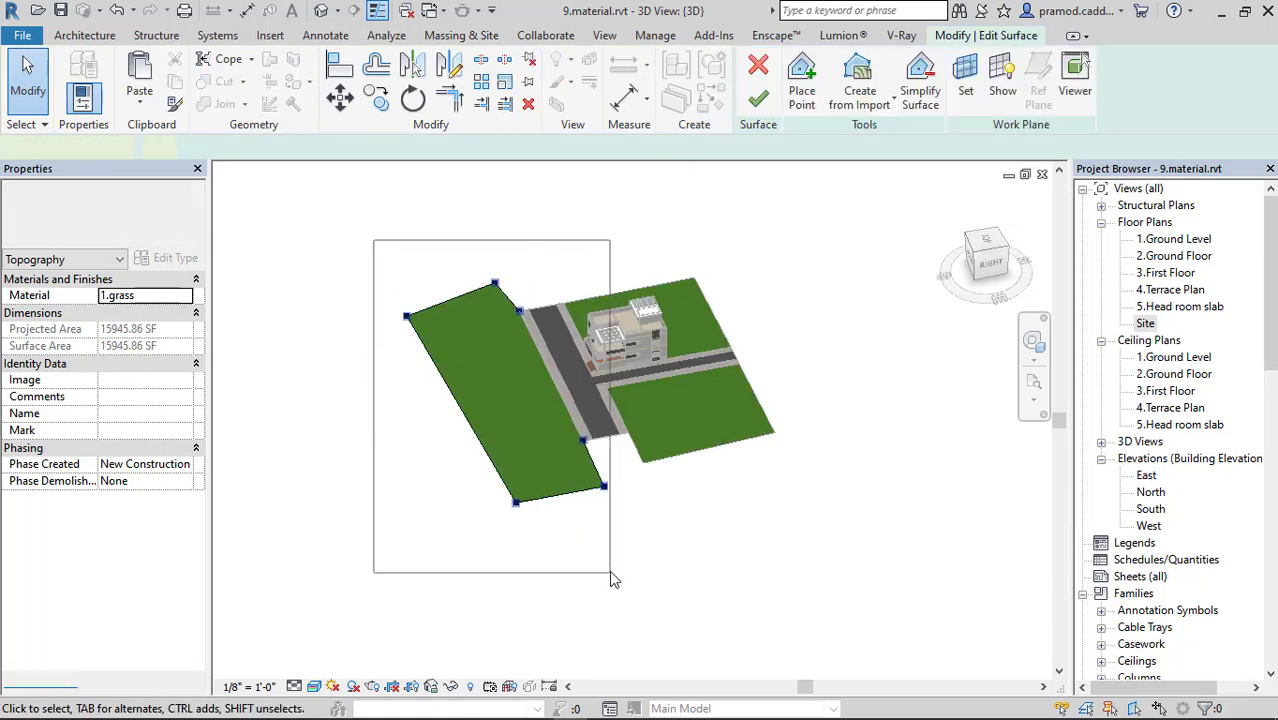
pyautogui.moveTo(613, 582); pyautogui.dragTo(609, 570)
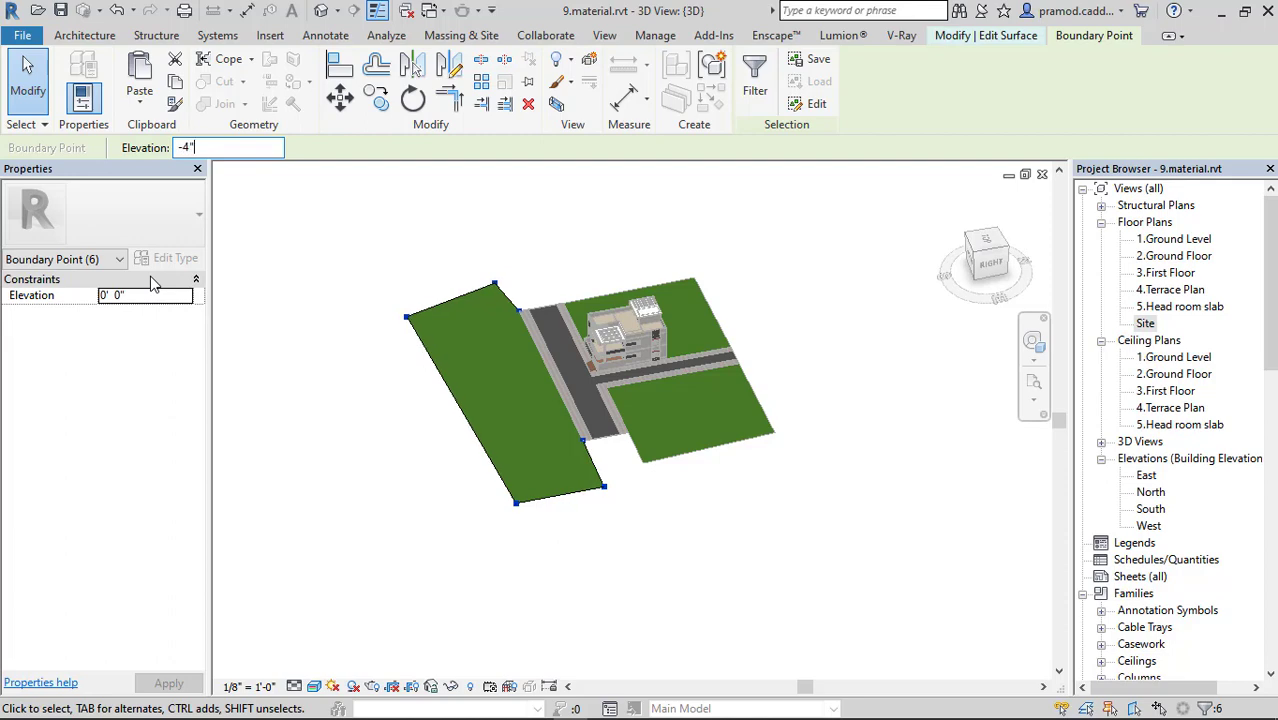
pyautogui.click(828, 368)
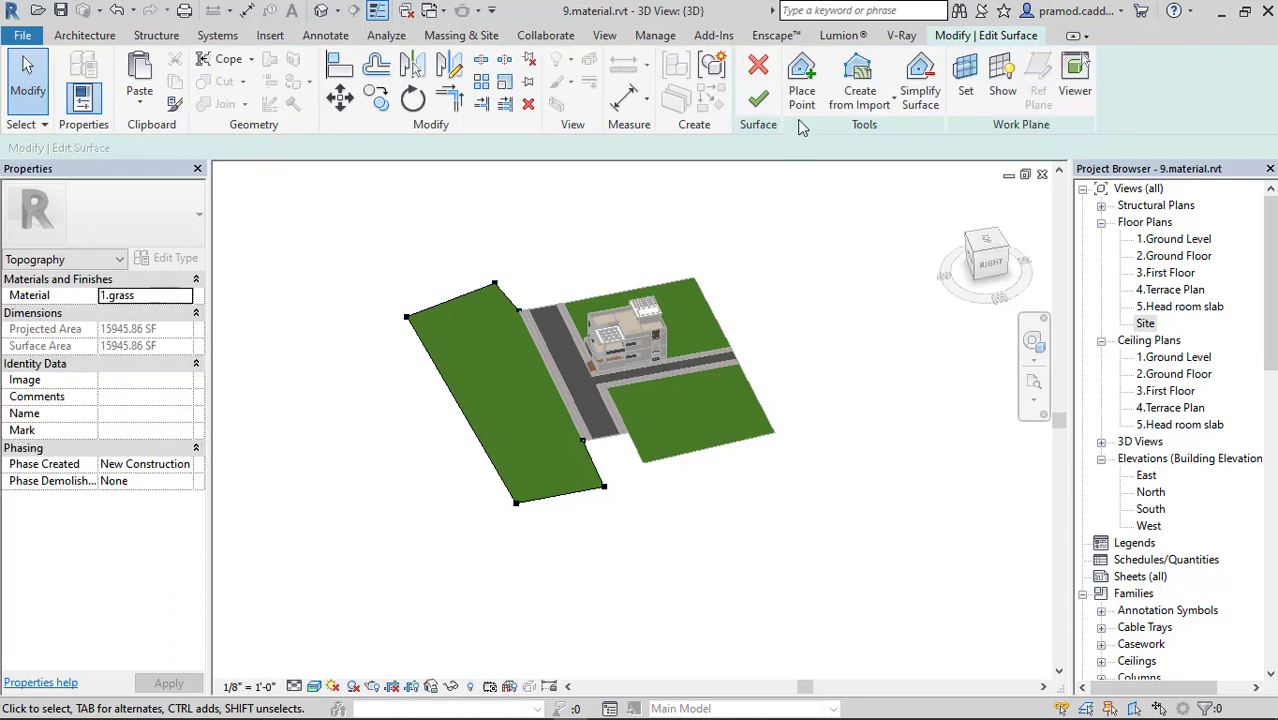
# Finish the surface edit and orbit the 3D view toward the lowered grass at the house front.
pyautogui.click(759, 98)
pyautogui.scroll(3, 630, 362)
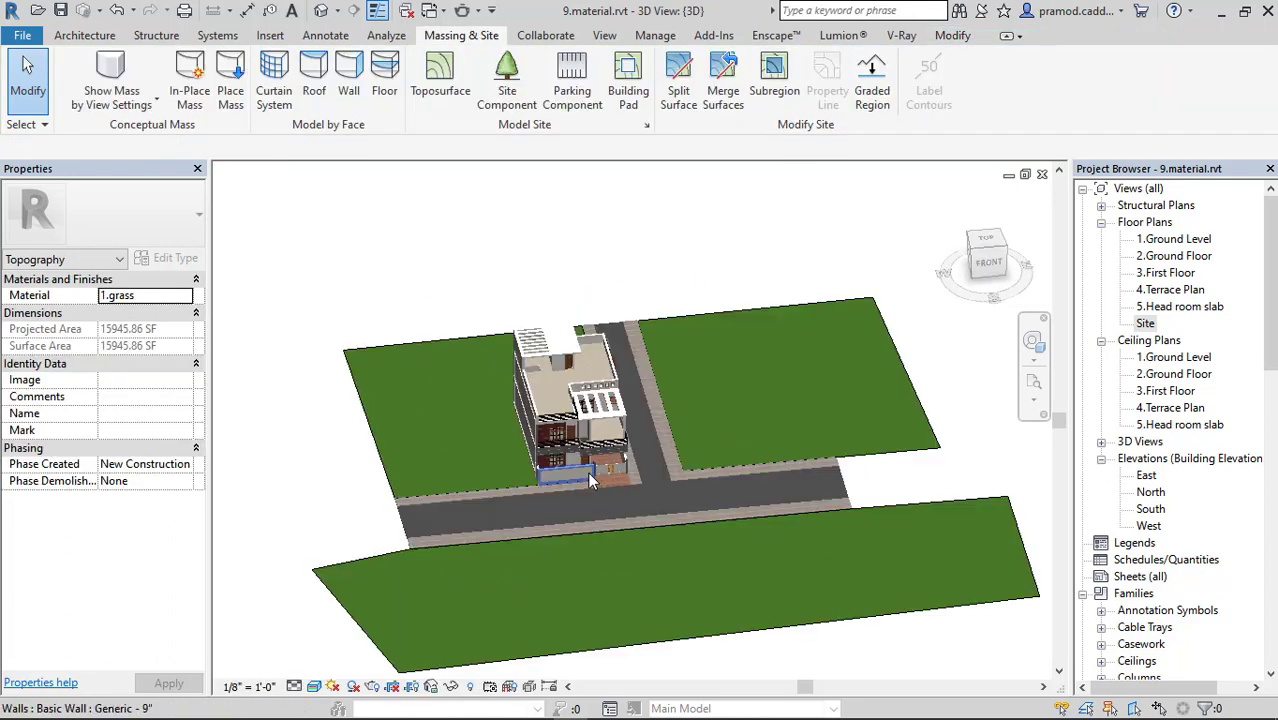
pyautogui.scroll(3, 587, 471)
pyautogui.scroll(3, 535, 491)
pyautogui.scroll(2, 647, 459)
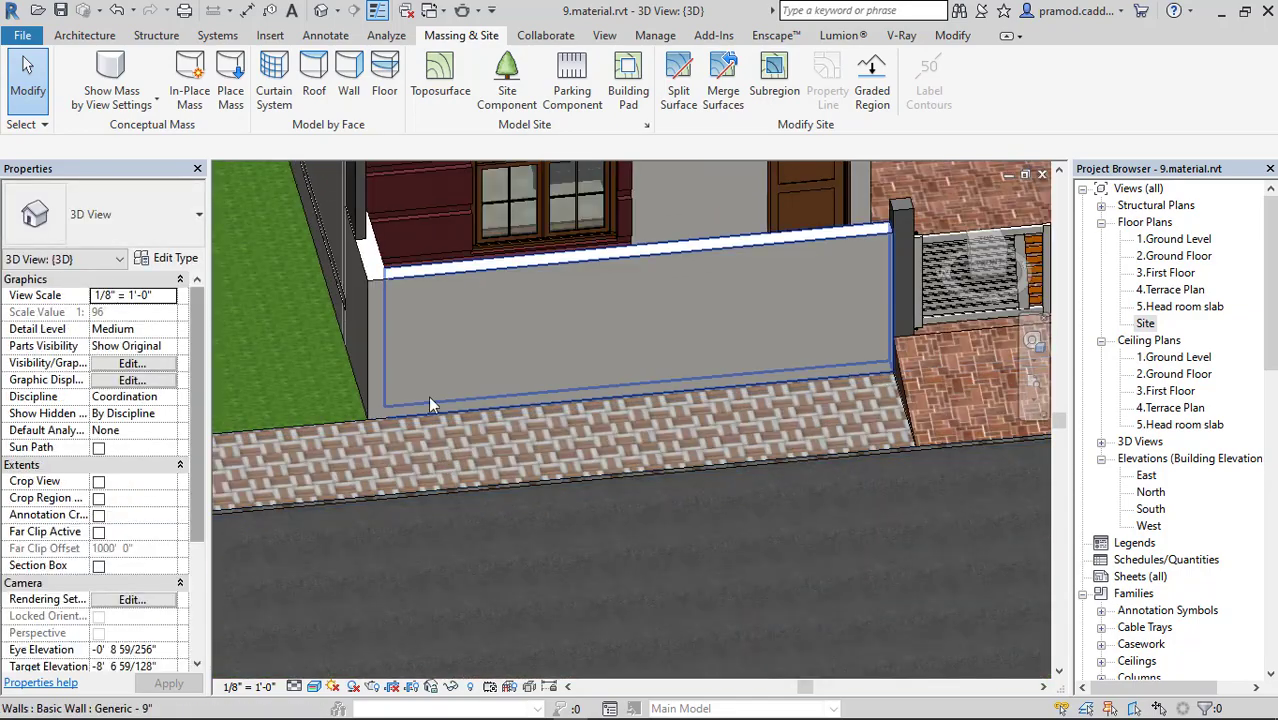
pyautogui.moveTo(689, 369)
pyautogui.mouseDown(button='middle')
pyautogui.moveTo(640, 470)
pyautogui.moveTo(645, 583)
pyautogui.mouseUp(button='middle')
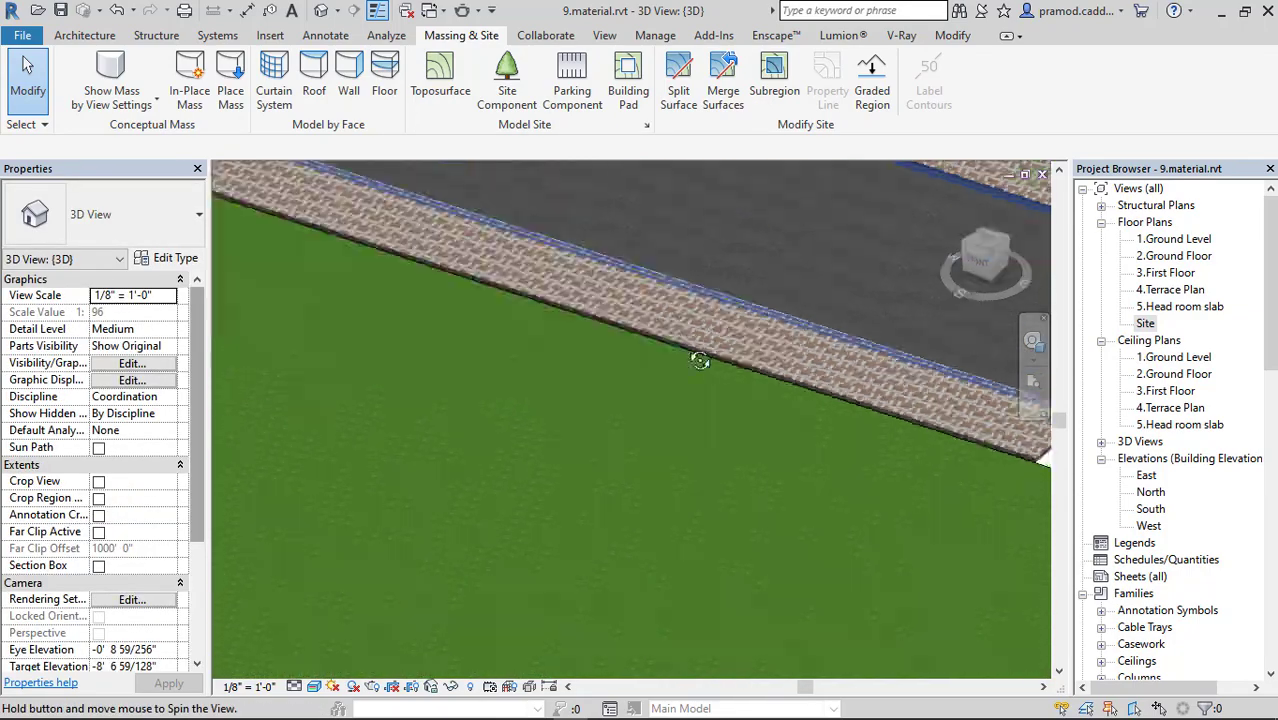
pyautogui.click(633, 268)
pyautogui.keyDown('shift'); pyautogui.moveTo(633, 268); pyautogui.dragTo(601, 549, button='middle'); pyautogui.keyUp('shift')
pyautogui.scroll(2, 533, 499)
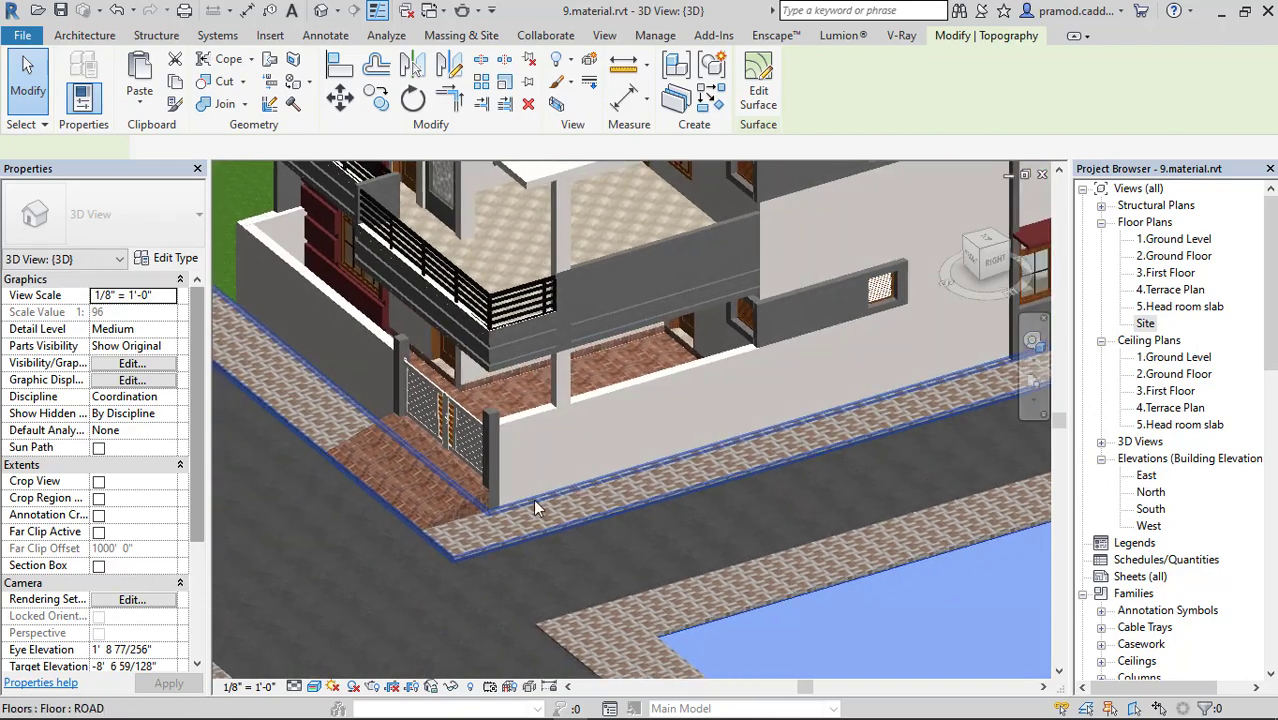
# Open the 1.Ground Level floor plan and zoom in on the front of the site.
pyautogui.doubleClick(1174, 239)
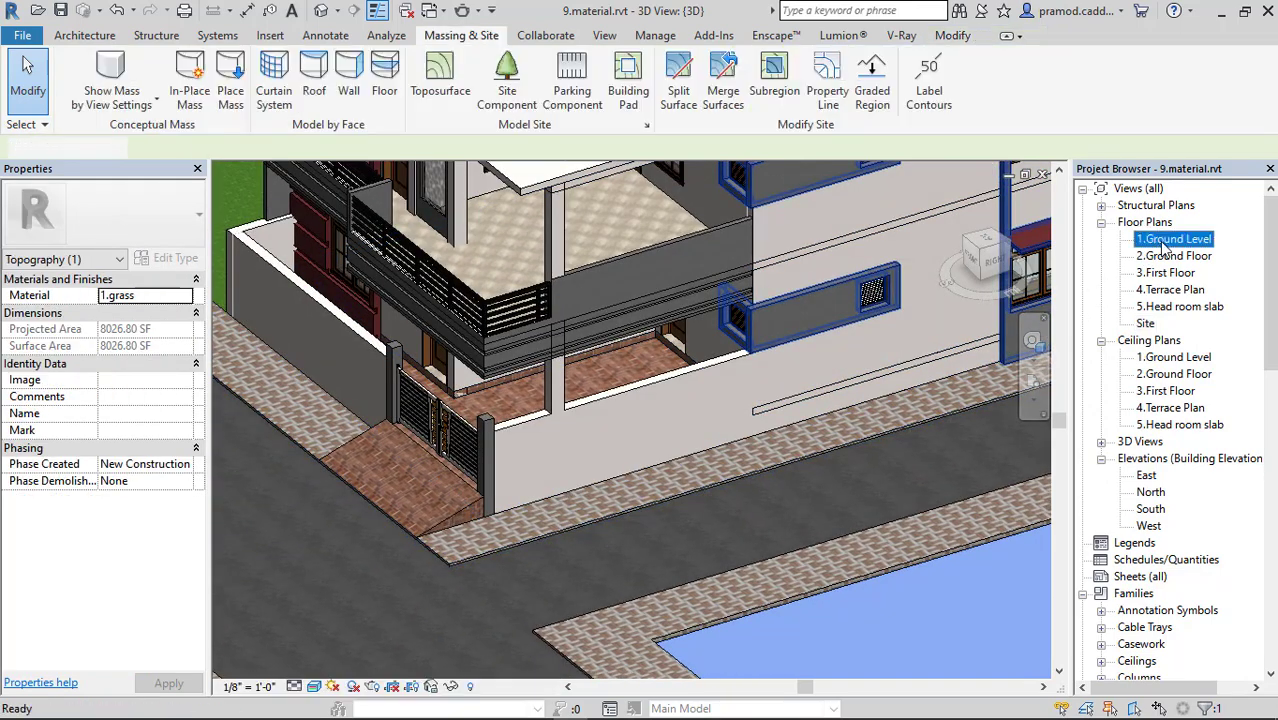
pyautogui.scroll(1, 570, 461)
pyautogui.scroll(4, 545, 452)
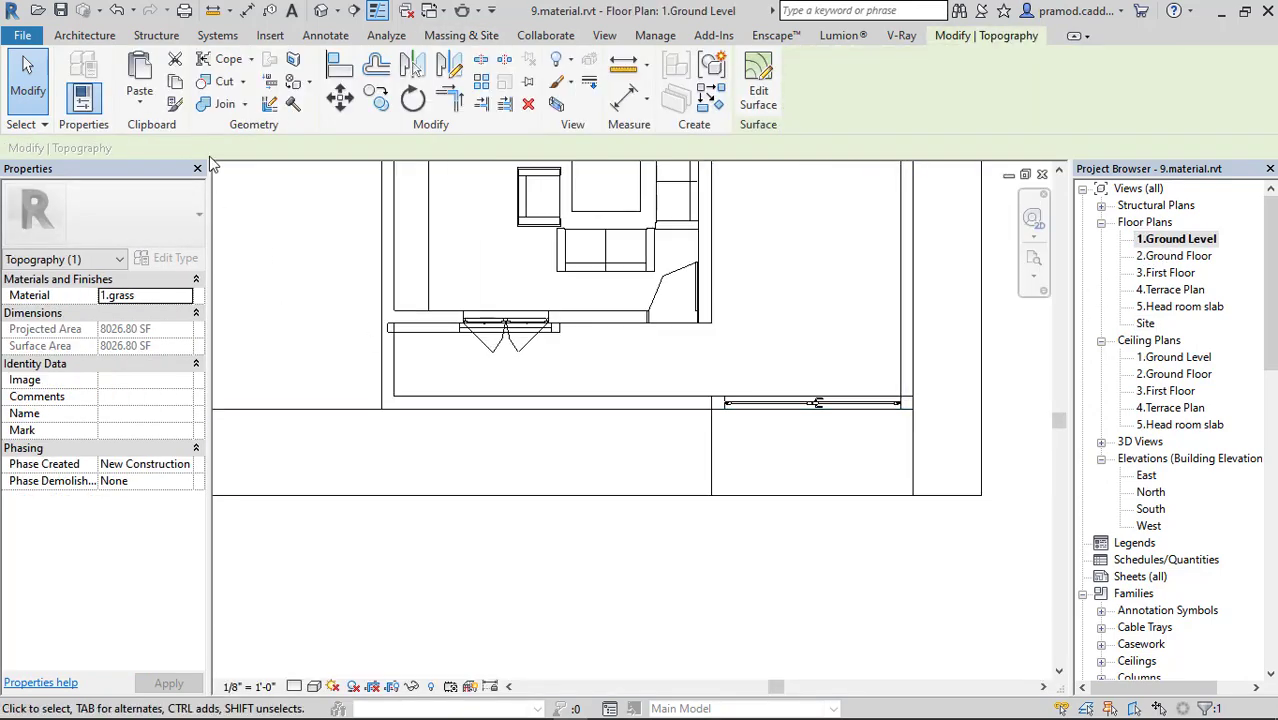
pyautogui.click(85, 35)
# Create an in-place Casework family with the default name and begin an extrusion sketch.
pyautogui.click(222, 95)
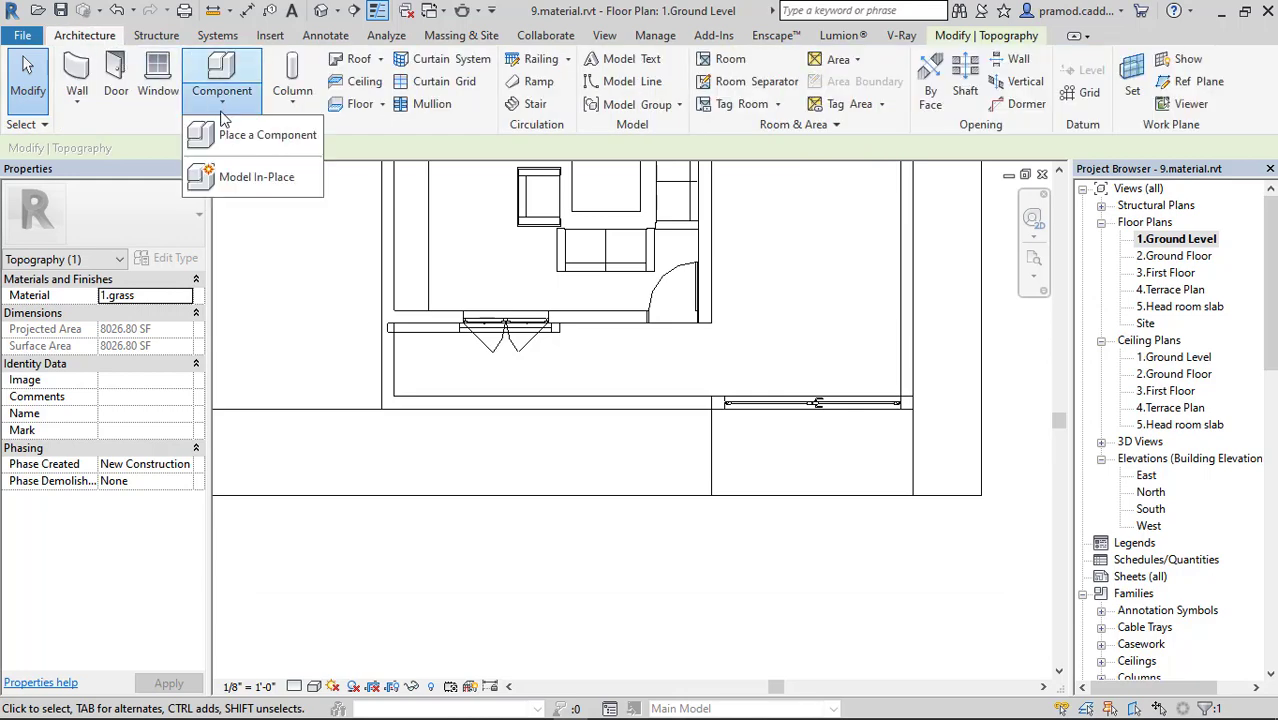
pyautogui.click(228, 177)
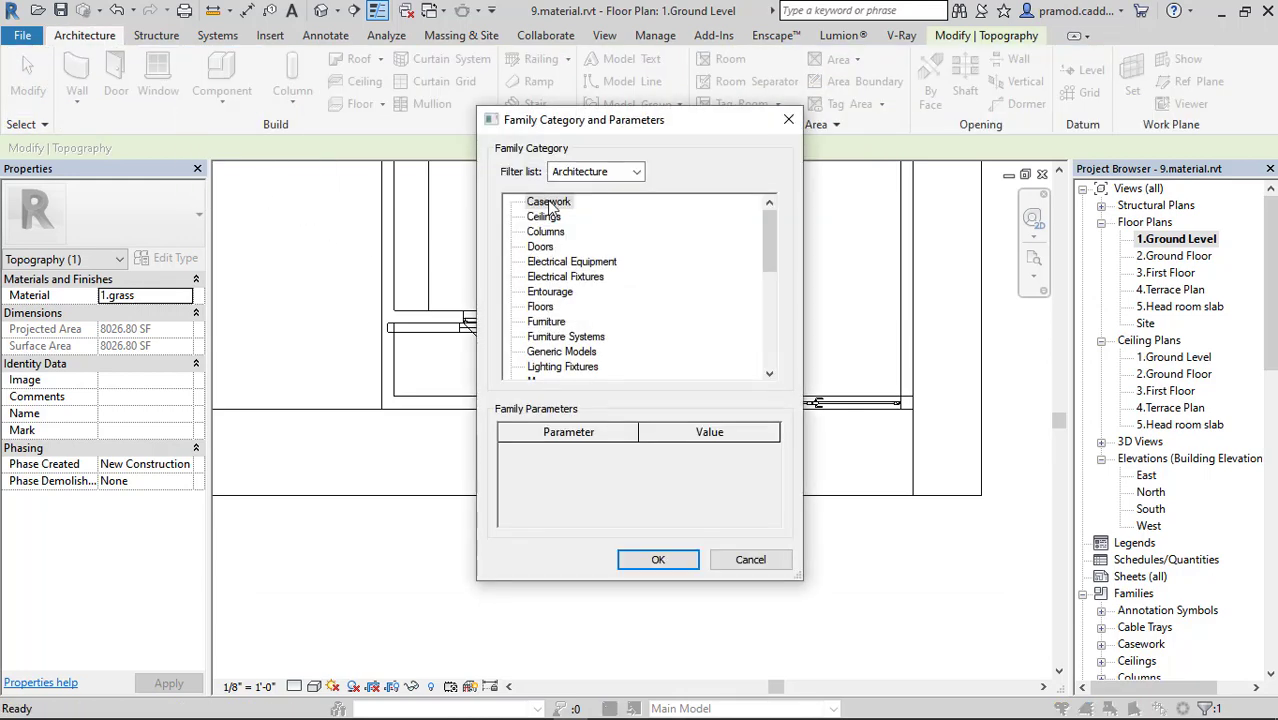
pyautogui.click(636, 561)
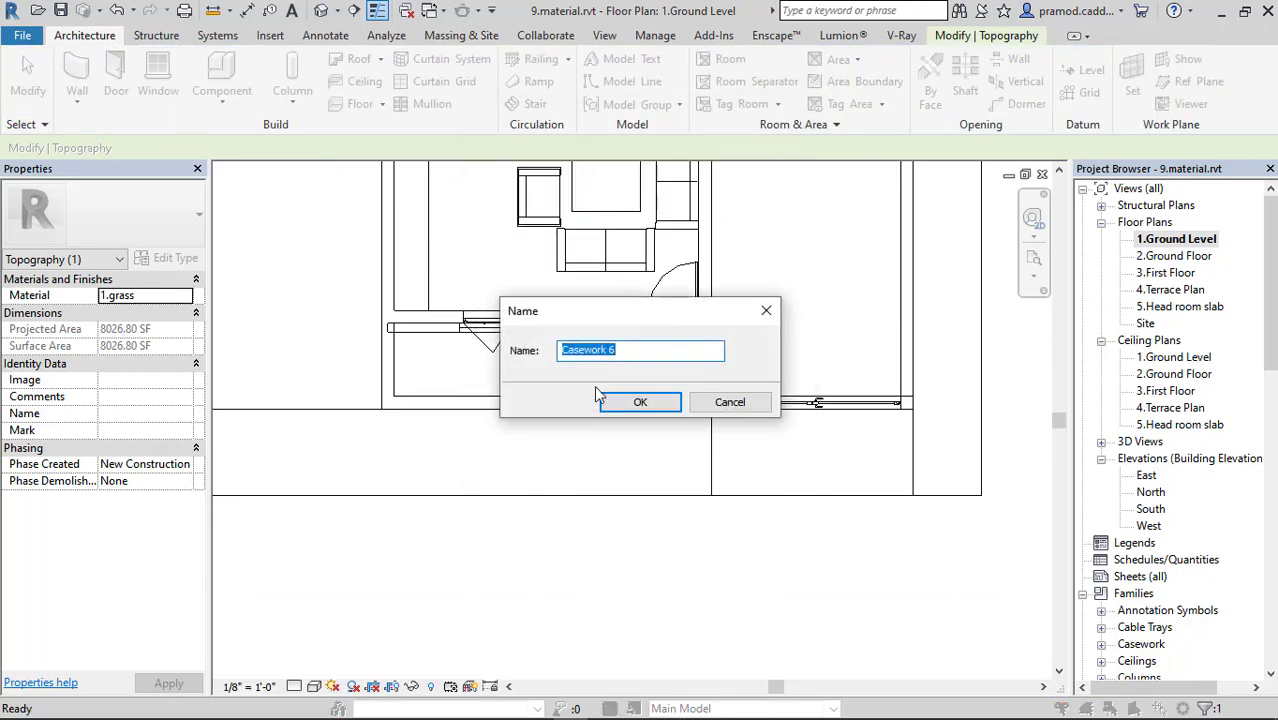
pyautogui.click(645, 400)
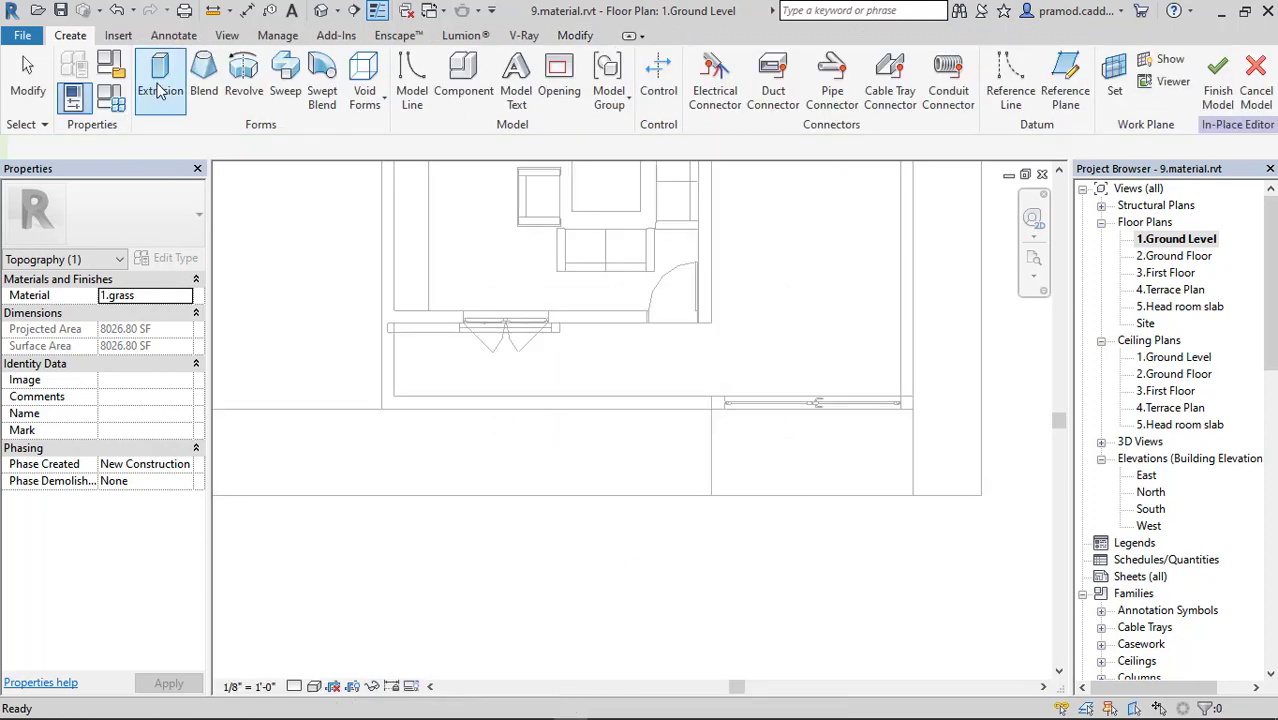
pyautogui.click(157, 80)
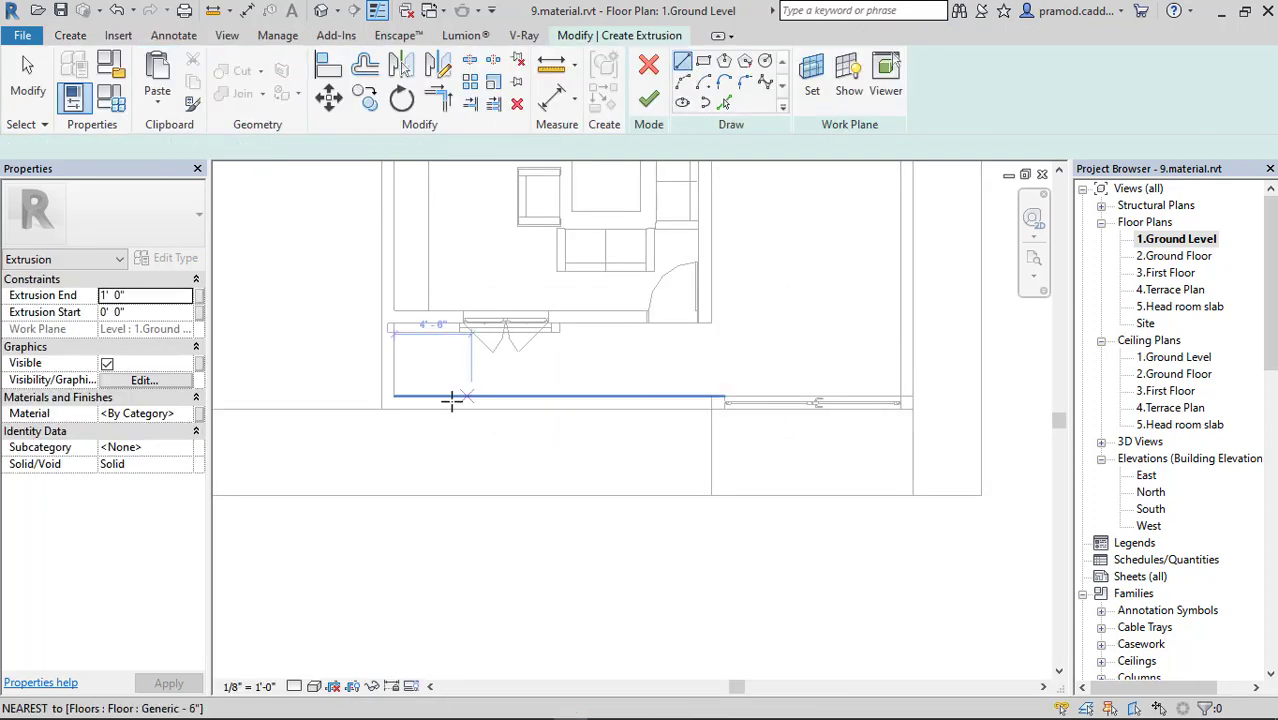
# Sketch the front planter's outer rectangle along the front wall.
pyautogui.scroll(3, 451, 397)
pyautogui.click(342, 409)
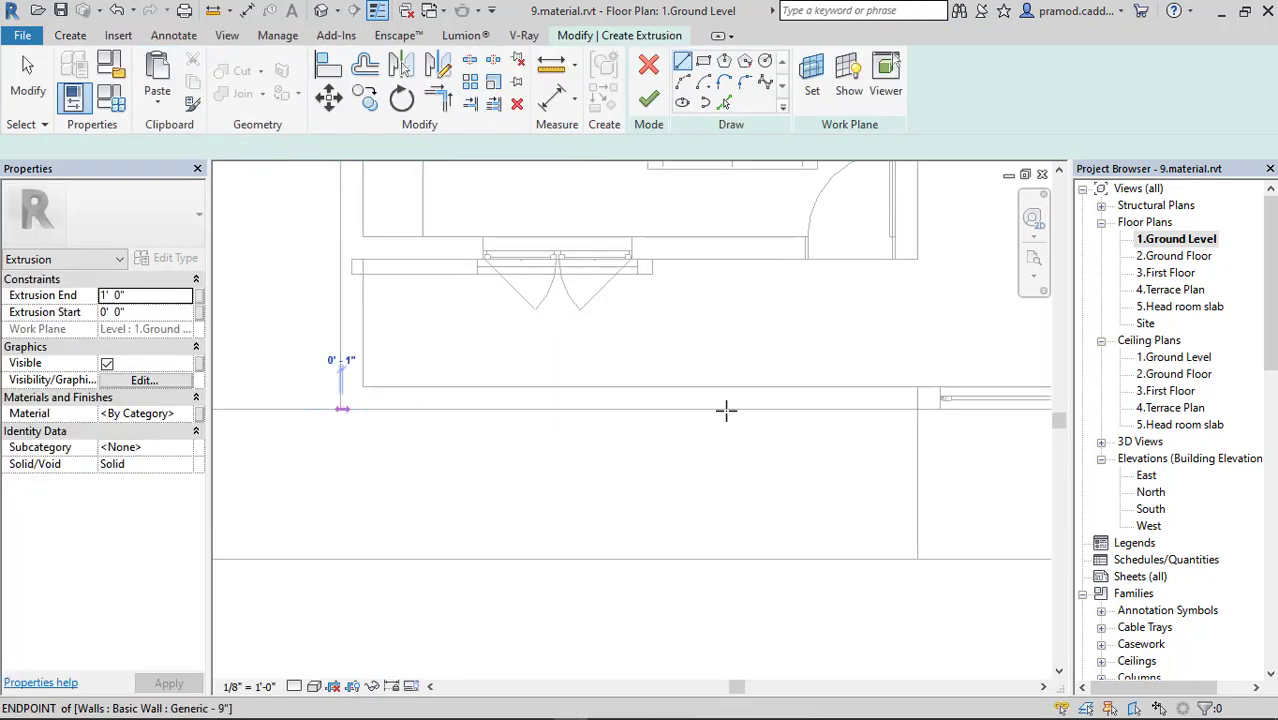
pyautogui.click(918, 477)
pyautogui.click(918, 484)
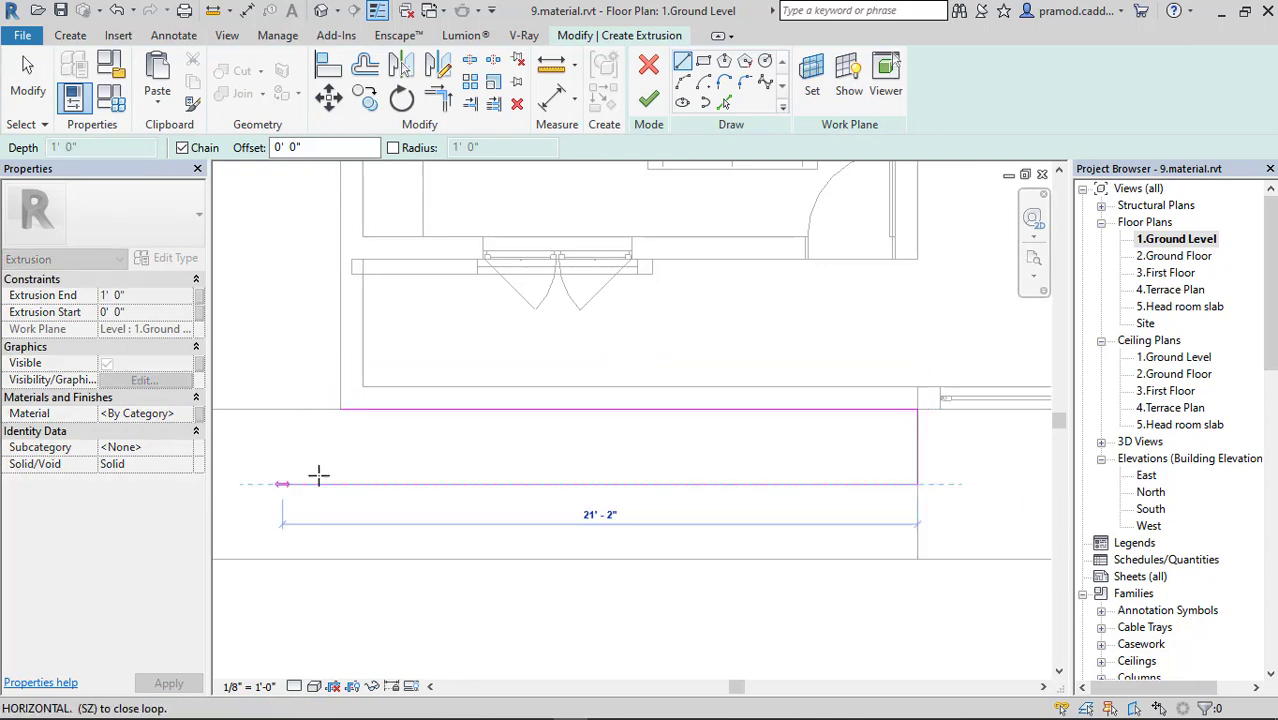
pyautogui.click(337, 409)
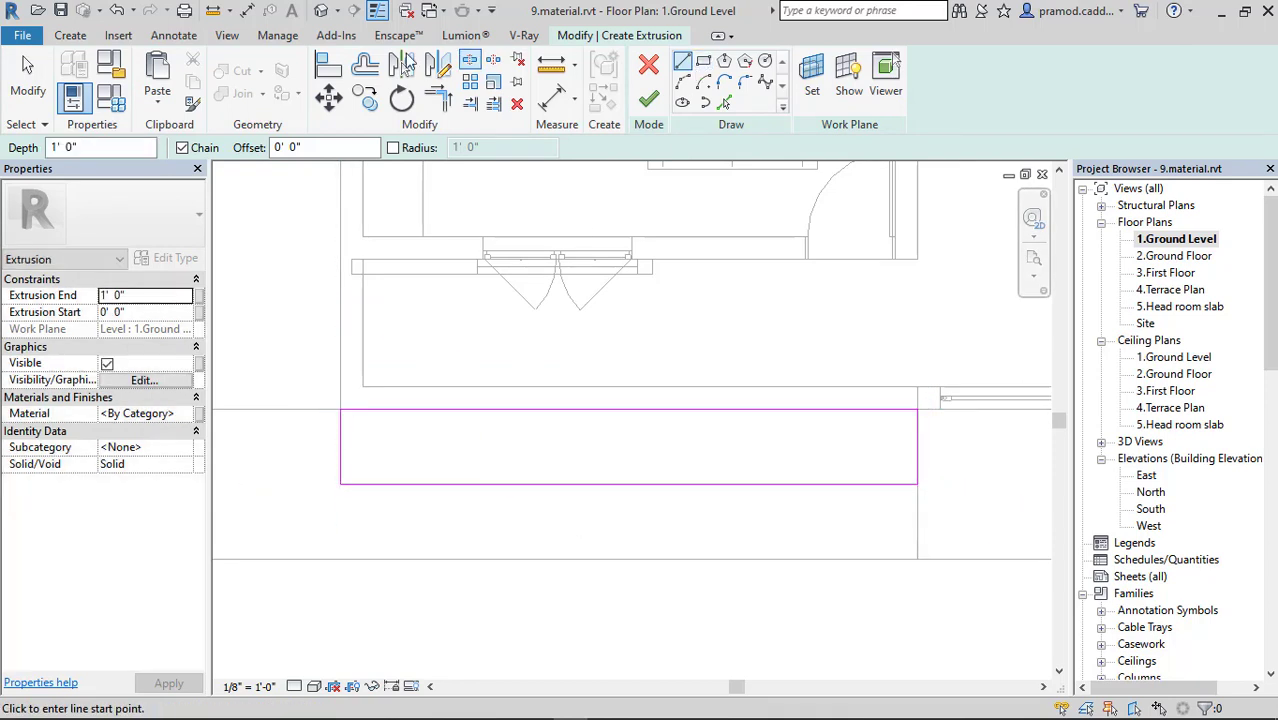
# Offset the front planter's edges 4" inward and trim the inner corners closed.
pyautogui.click(365, 65)
pyautogui.write('4')
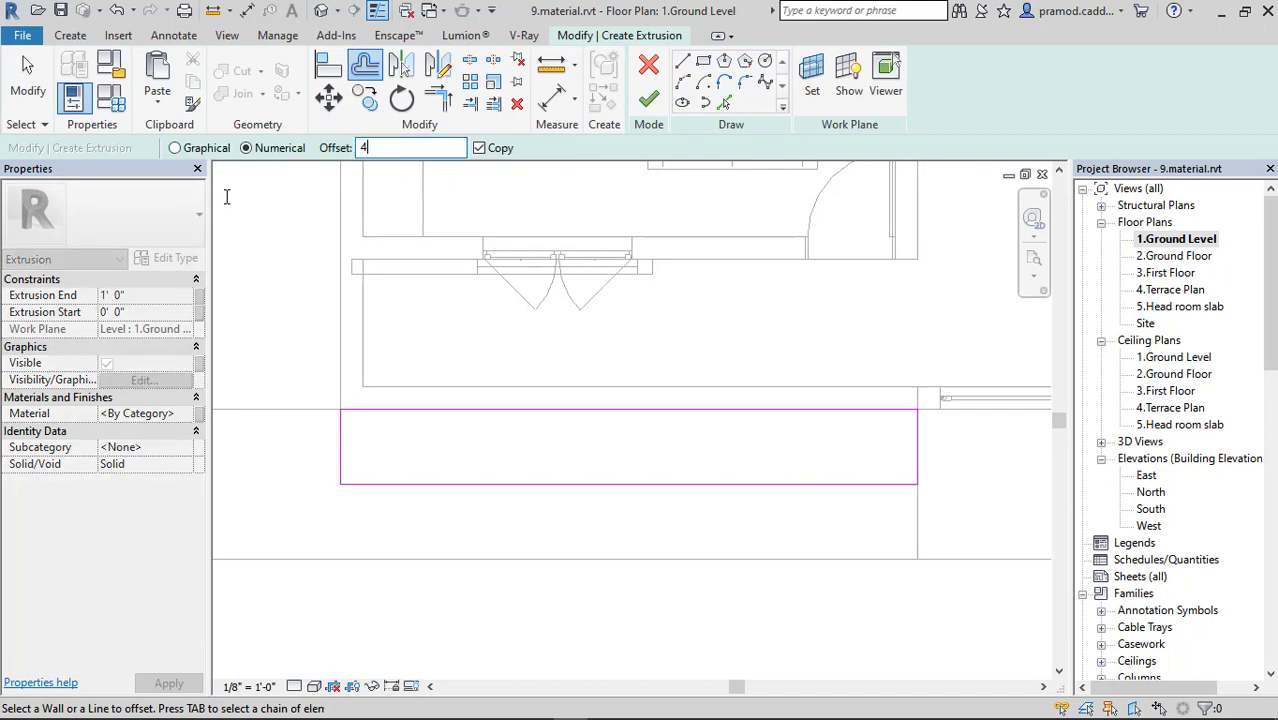
pyautogui.press('Return')
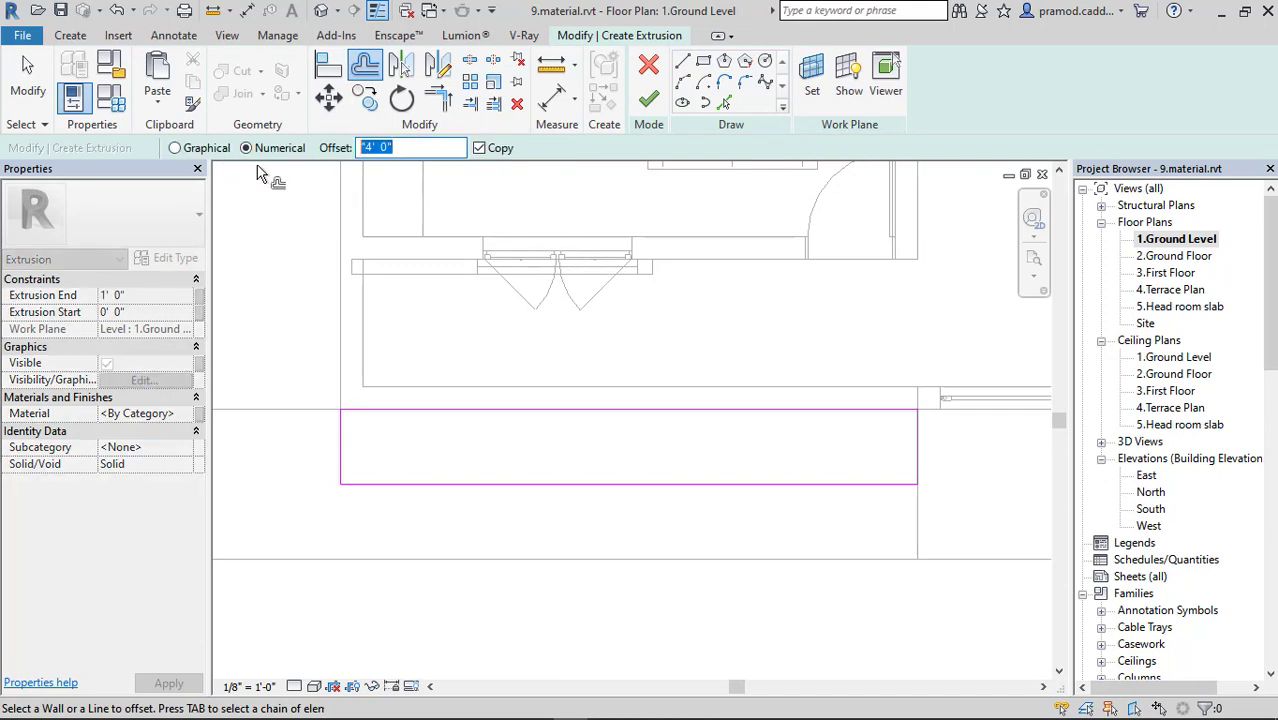
pyautogui.press('Return')
pyautogui.click(456, 414)
pyautogui.click(390, 483)
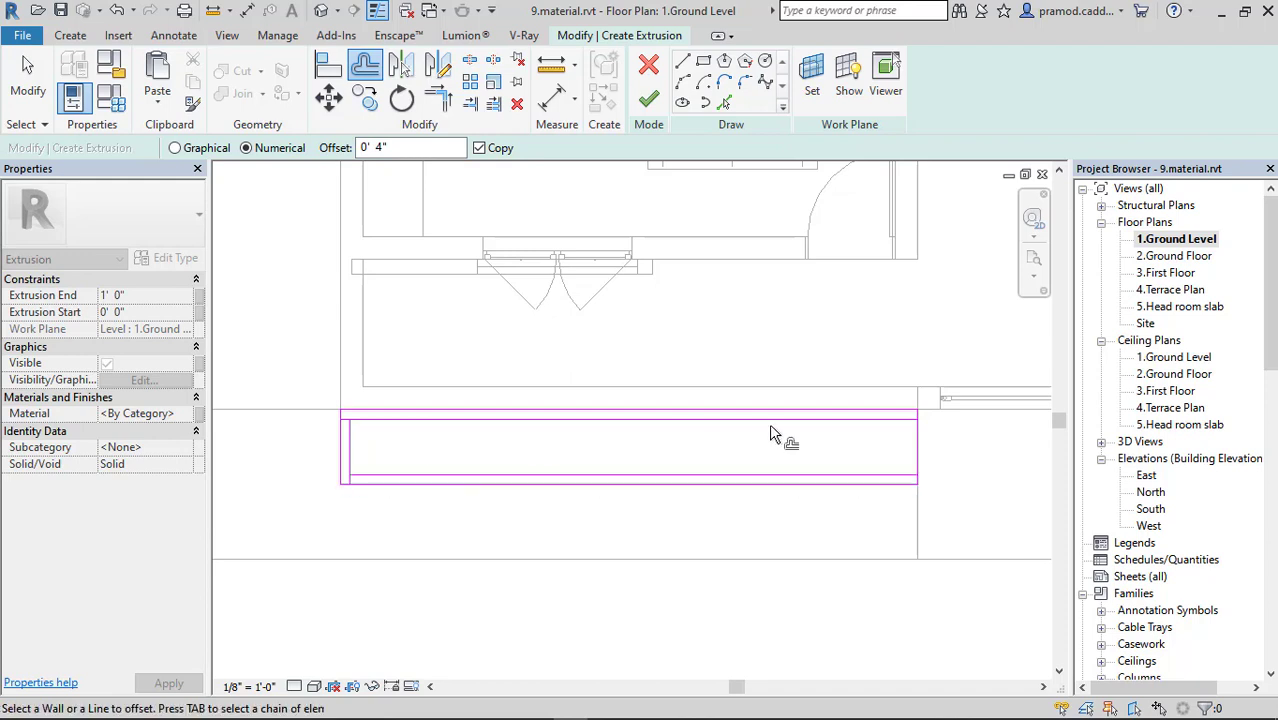
pyautogui.click(437, 98)
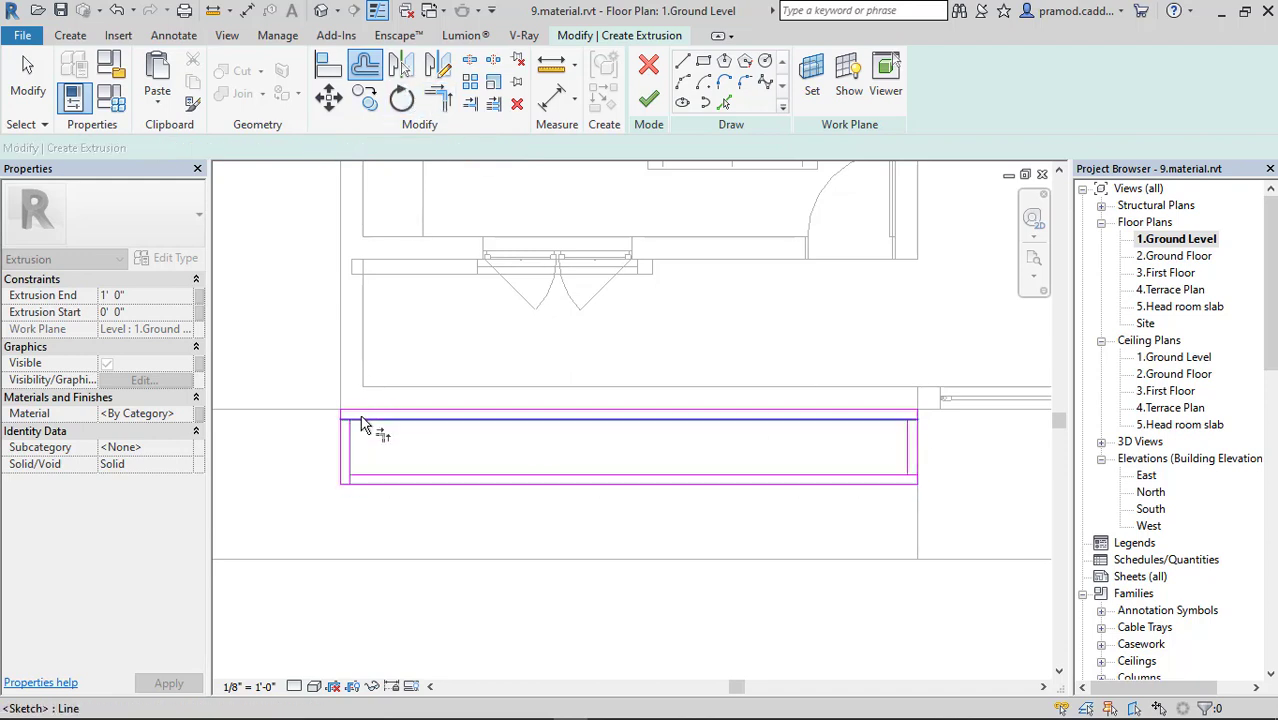
pyautogui.click(350, 436)
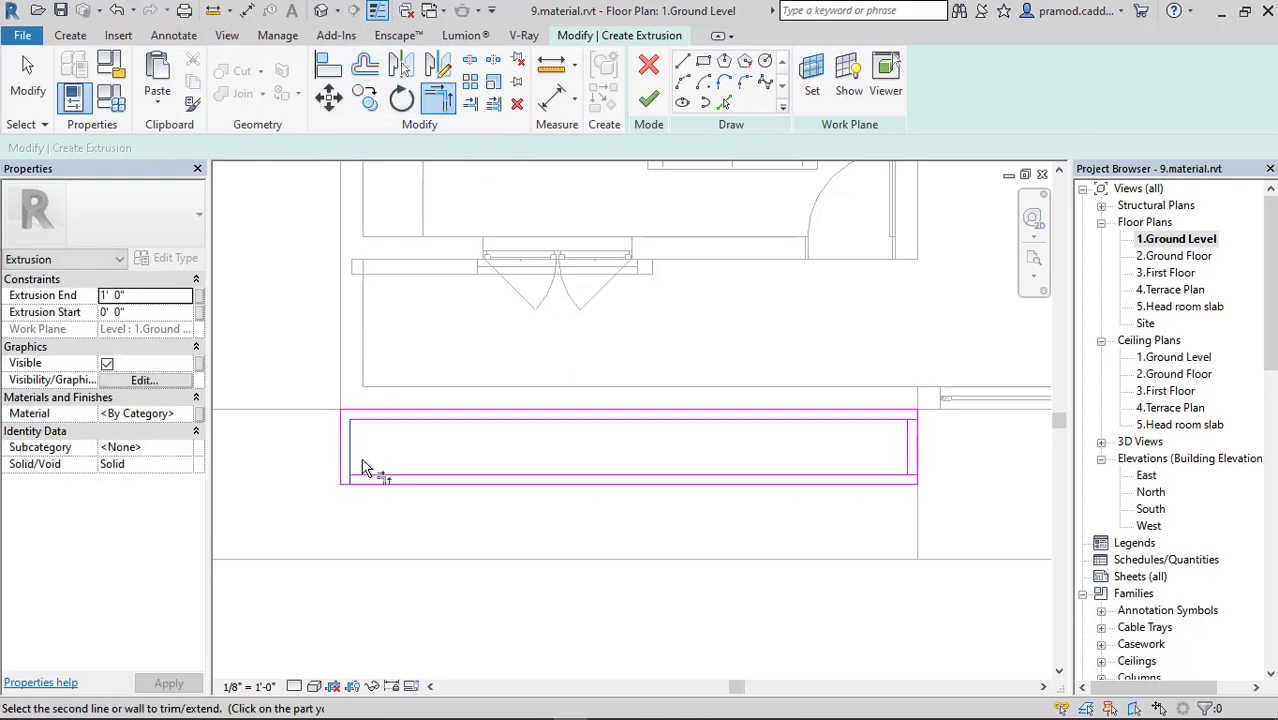
pyautogui.click(893, 479)
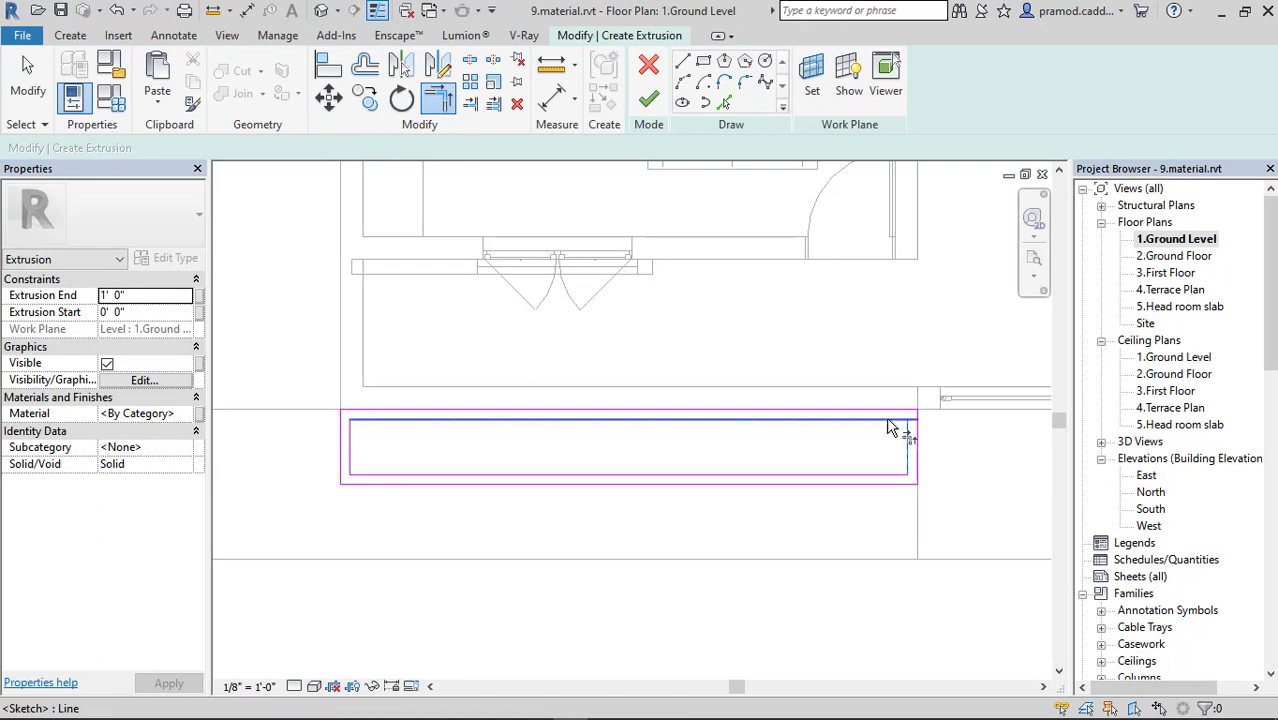
pyautogui.click(893, 428)
pyautogui.scroll(-3, 562, 459)
pyautogui.scroll(-2, 685, 371)
pyautogui.press('Escape')
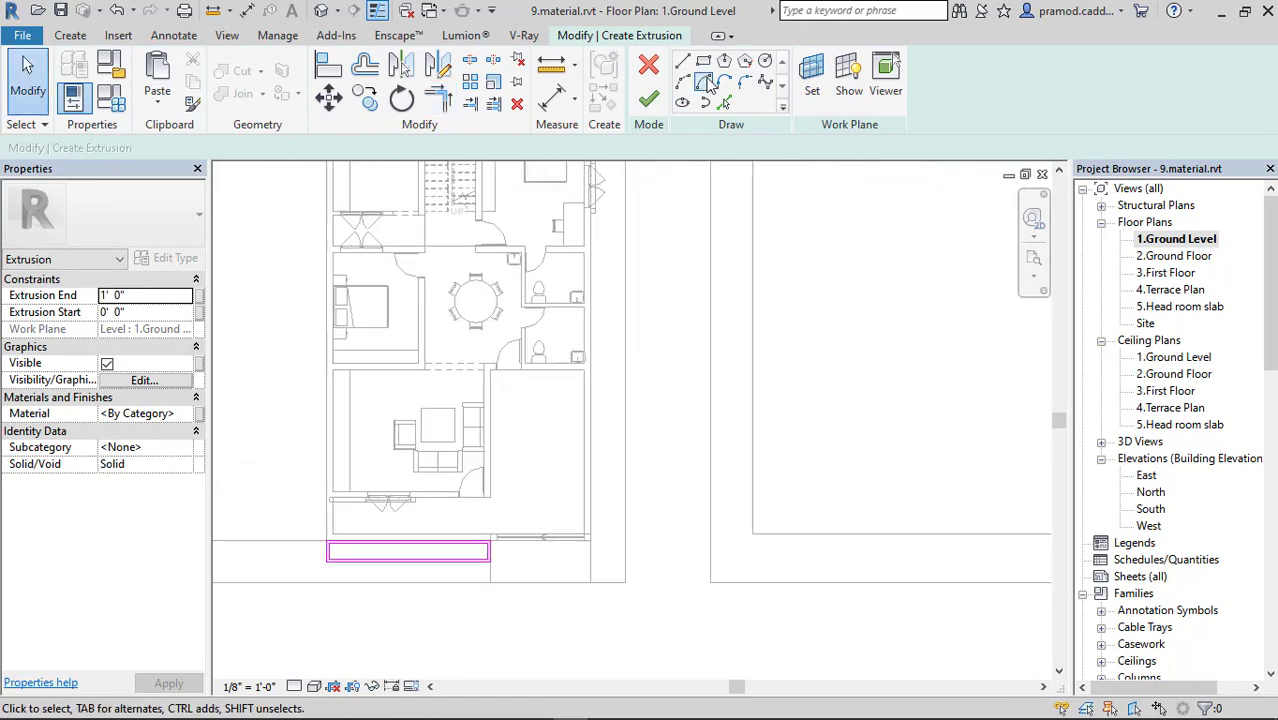
# Sketch the side planter's outer rectangle along the side wall.
pyautogui.press('r')
pyautogui.press('c')
pyautogui.scroll(2, 605, 550)
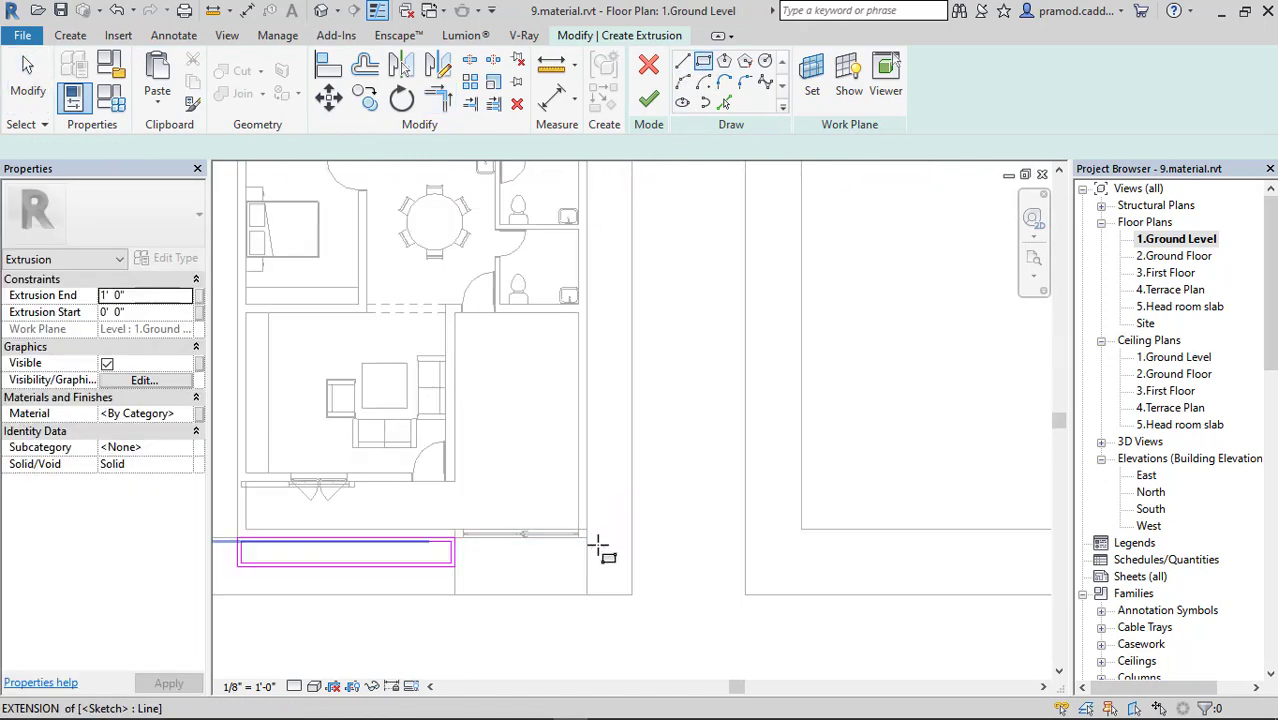
pyautogui.scroll(3, 573, 537)
pyautogui.click(565, 525)
pyautogui.scroll(-3, 576, 477)
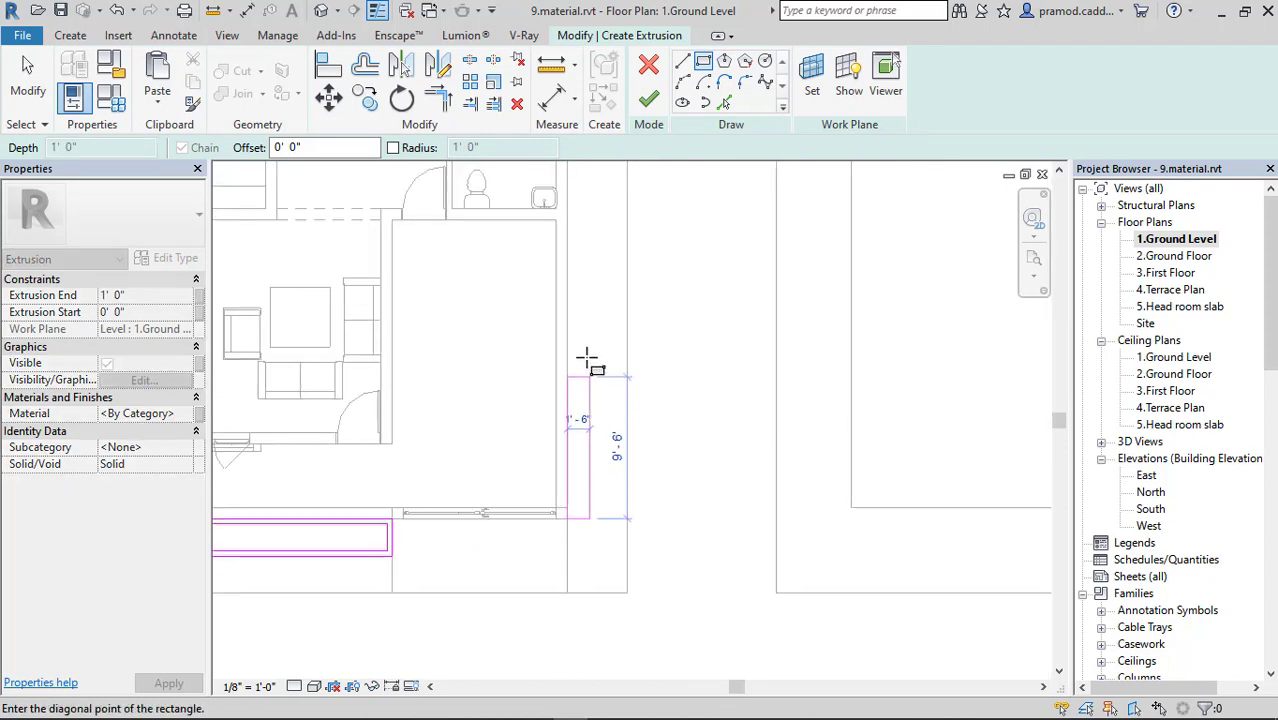
pyautogui.scroll(-2, 577, 487)
pyautogui.press('Escape')
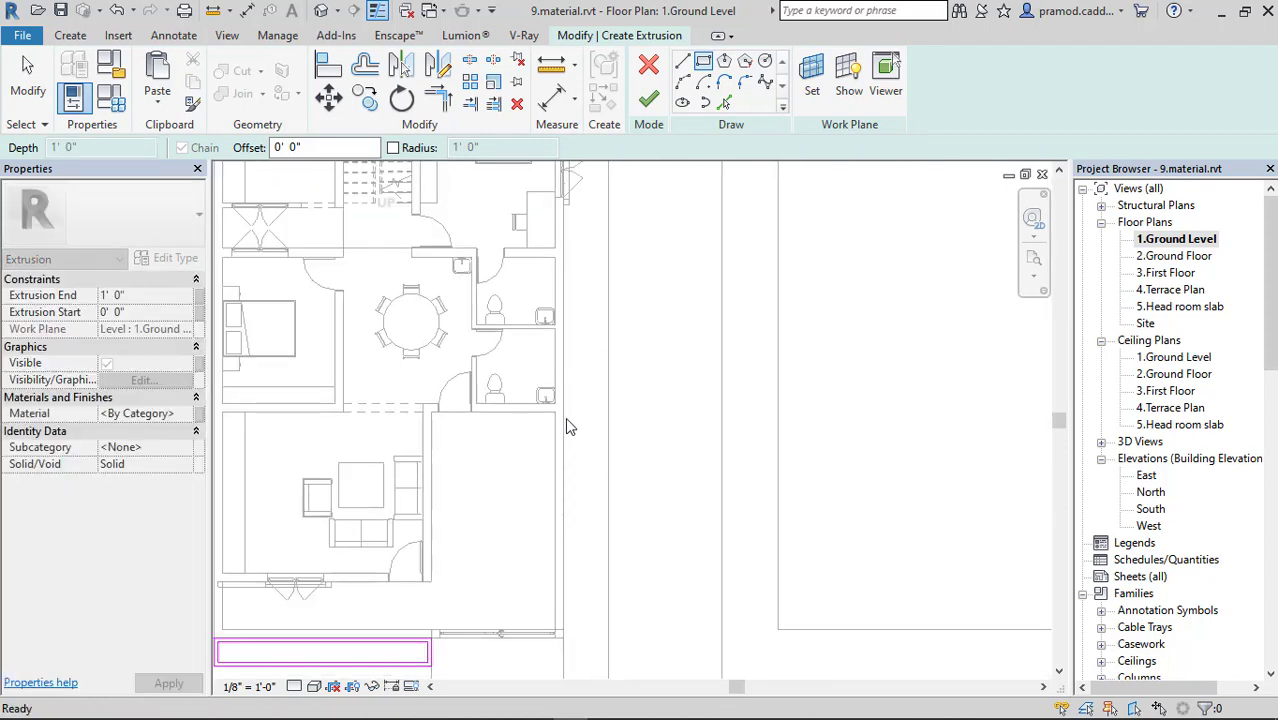
pyautogui.scroll(3, 565, 420)
pyautogui.scroll(2, 563, 450)
pyautogui.scroll(-3, 561, 480)
pyautogui.moveTo(601, 581); pyautogui.dragTo(565, 446, button='middle')
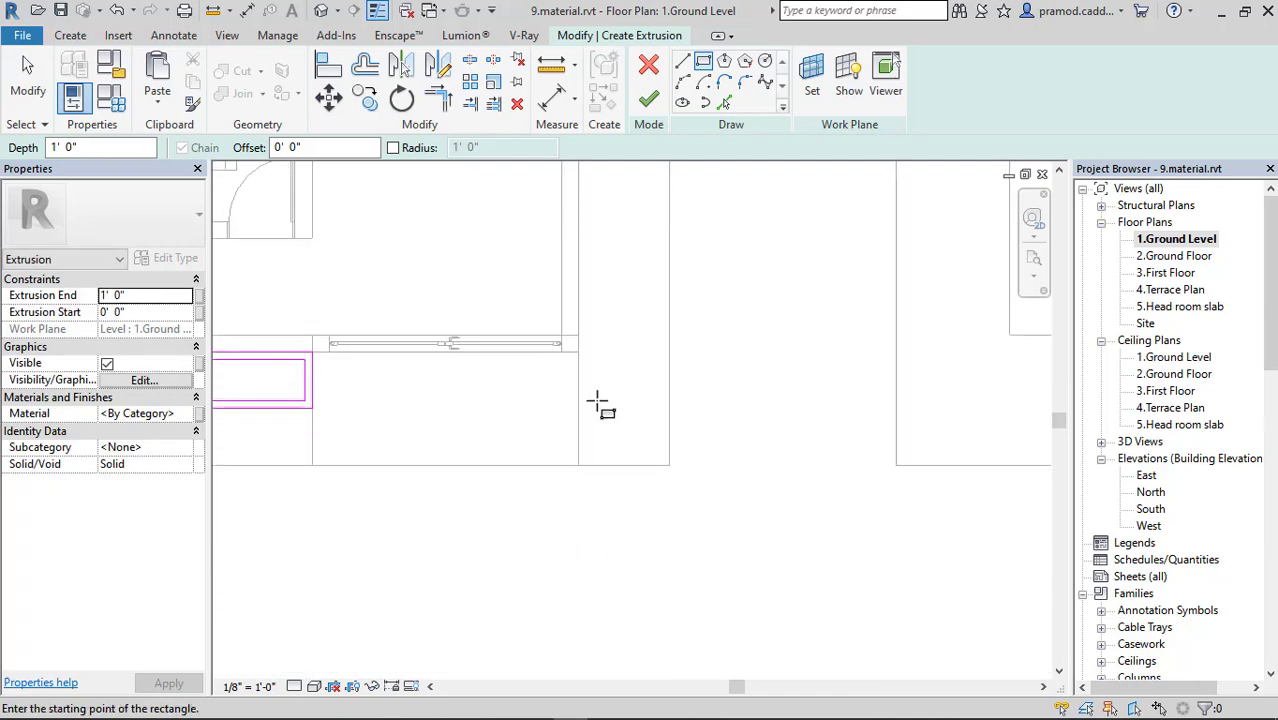
pyautogui.click(565, 446)
pyautogui.scroll(3, 600, 420)
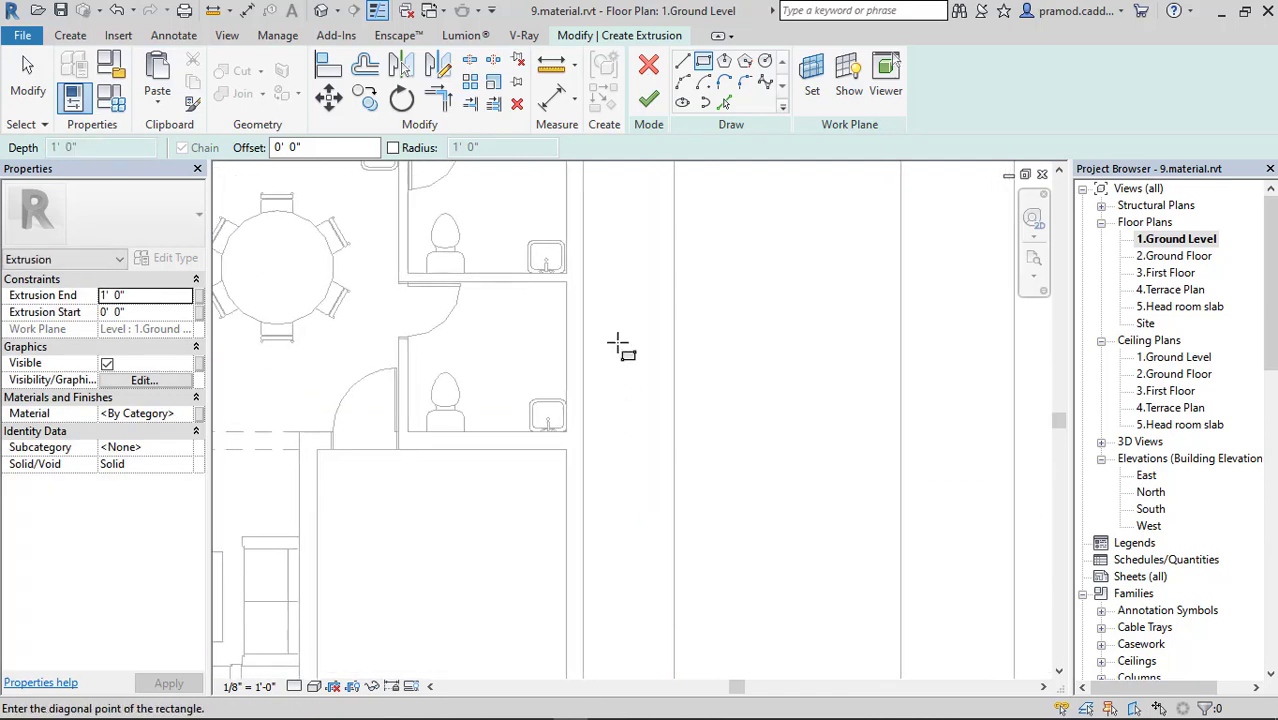
pyautogui.moveTo(616, 345)
pyautogui.mouseDown(button='middle')
pyautogui.moveTo(636, 556)
pyautogui.moveTo(631, 470)
pyautogui.mouseUp(button='middle')
pyautogui.scroll(1, 640, 462)
pyautogui.scroll(1, 645, 455)
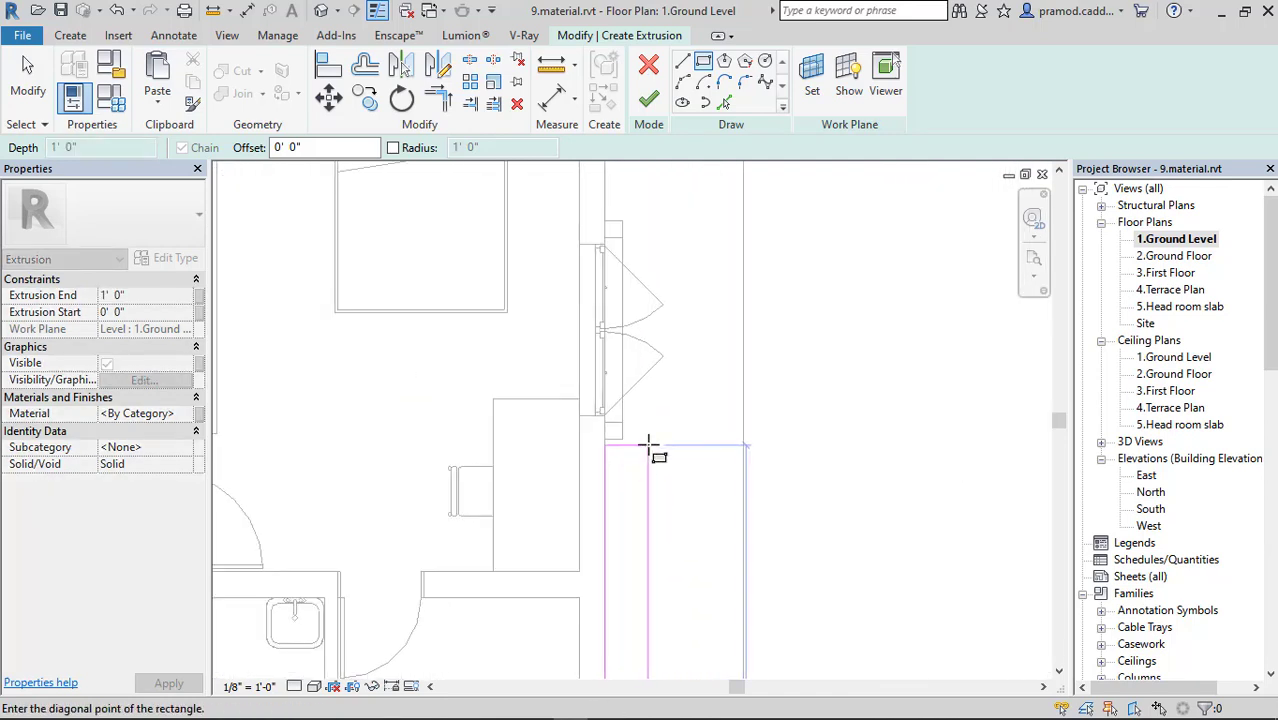
pyautogui.click(658, 437)
pyautogui.scroll(-4, 670, 455)
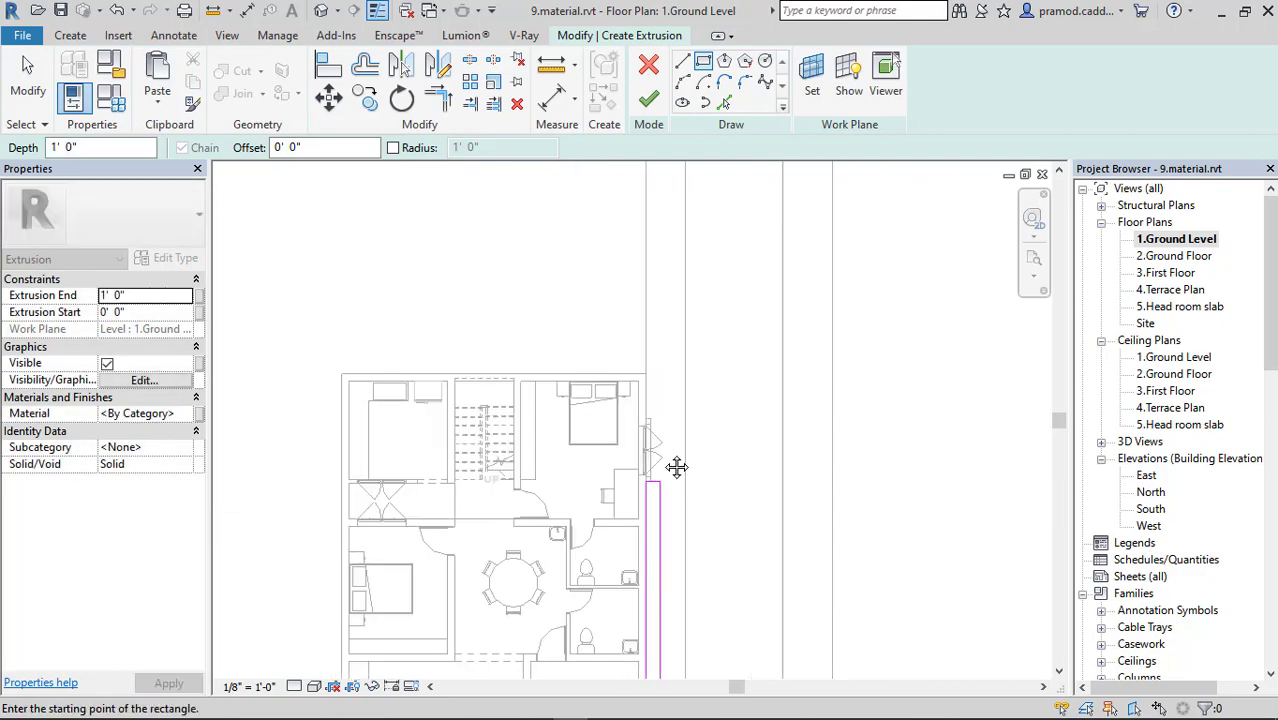
pyautogui.press('Escape')
# Set the side planter rectangle's width to 2' 0".
pyautogui.scroll(1, 631, 638)
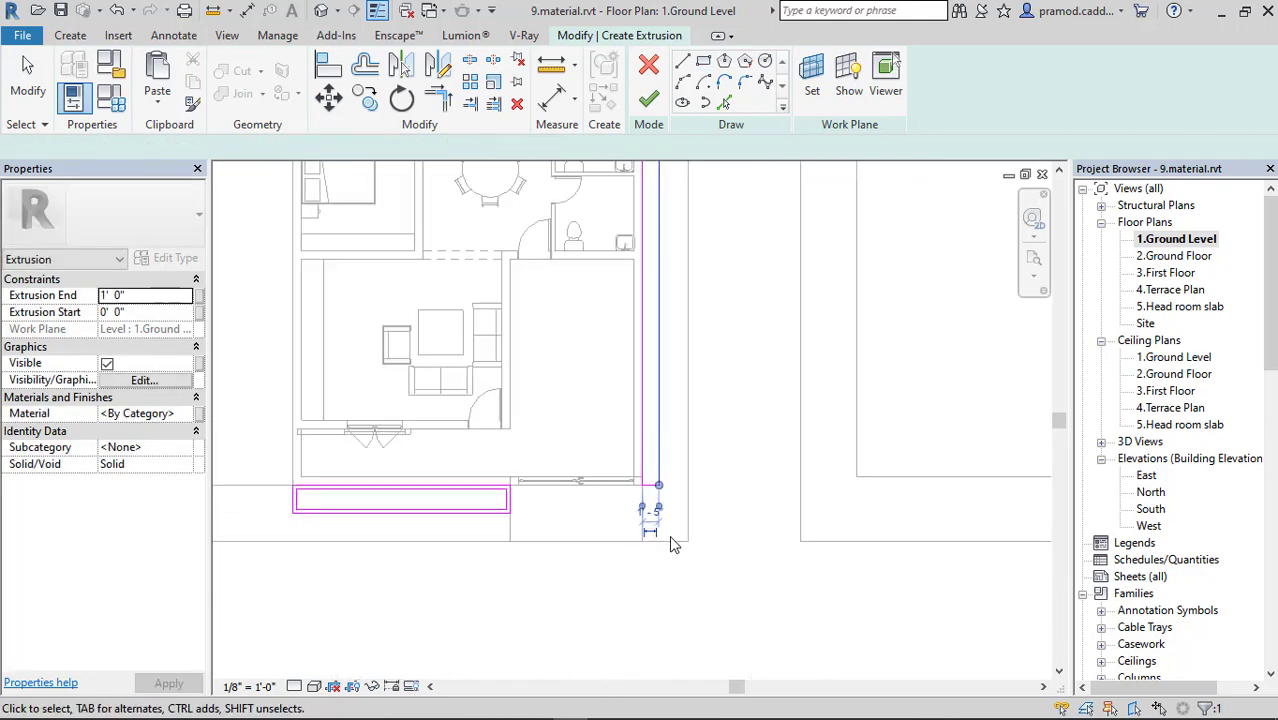
pyautogui.scroll(5, 632, 497)
pyautogui.write('2')
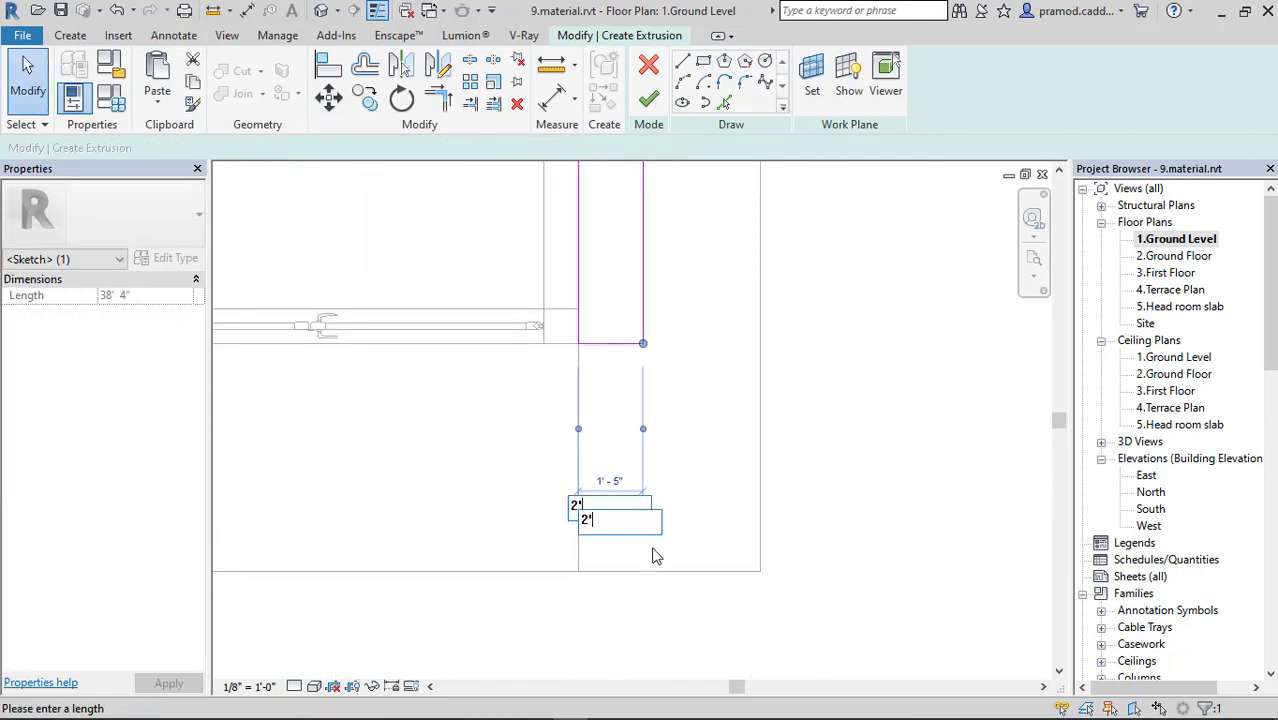
pyautogui.scroll(-1, 655, 556)
pyautogui.press('Return')
pyautogui.moveTo(785, 459); pyautogui.dragTo(737, 589, button='middle')
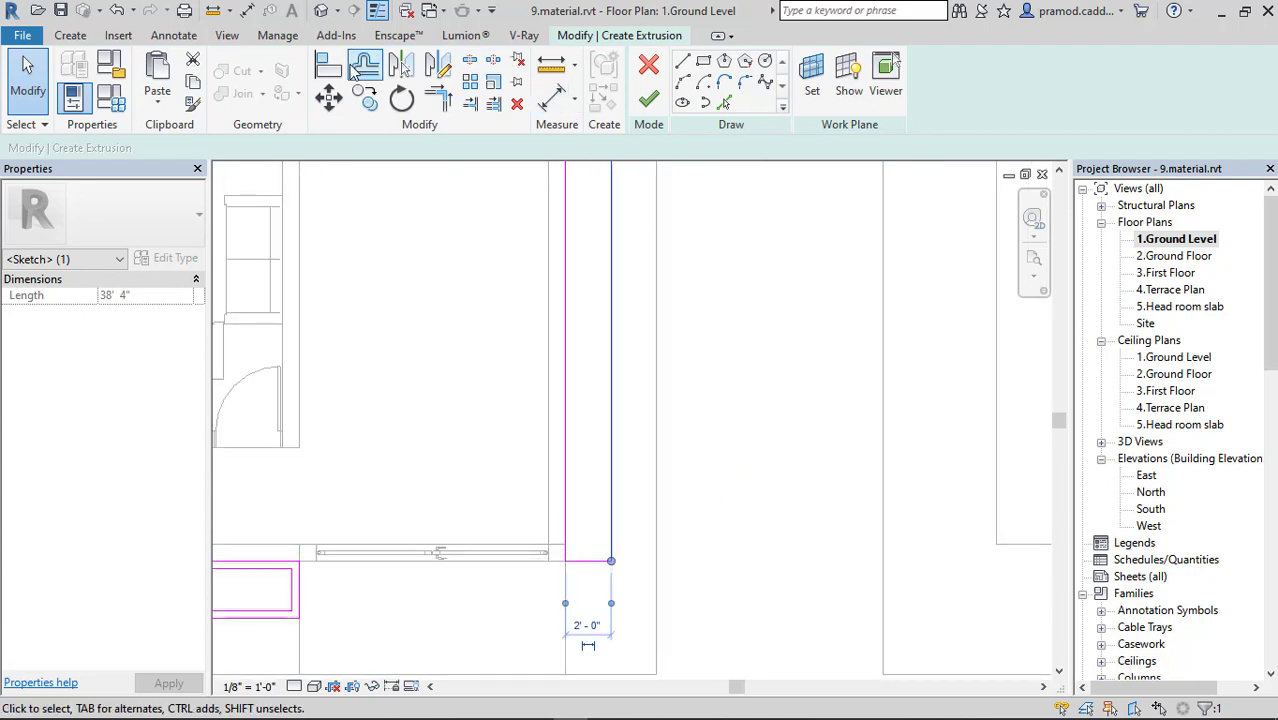
# Offset the side planter's edges 4" inward, trim its inner corners, and finish the extrusion.
pyautogui.click(354, 68)
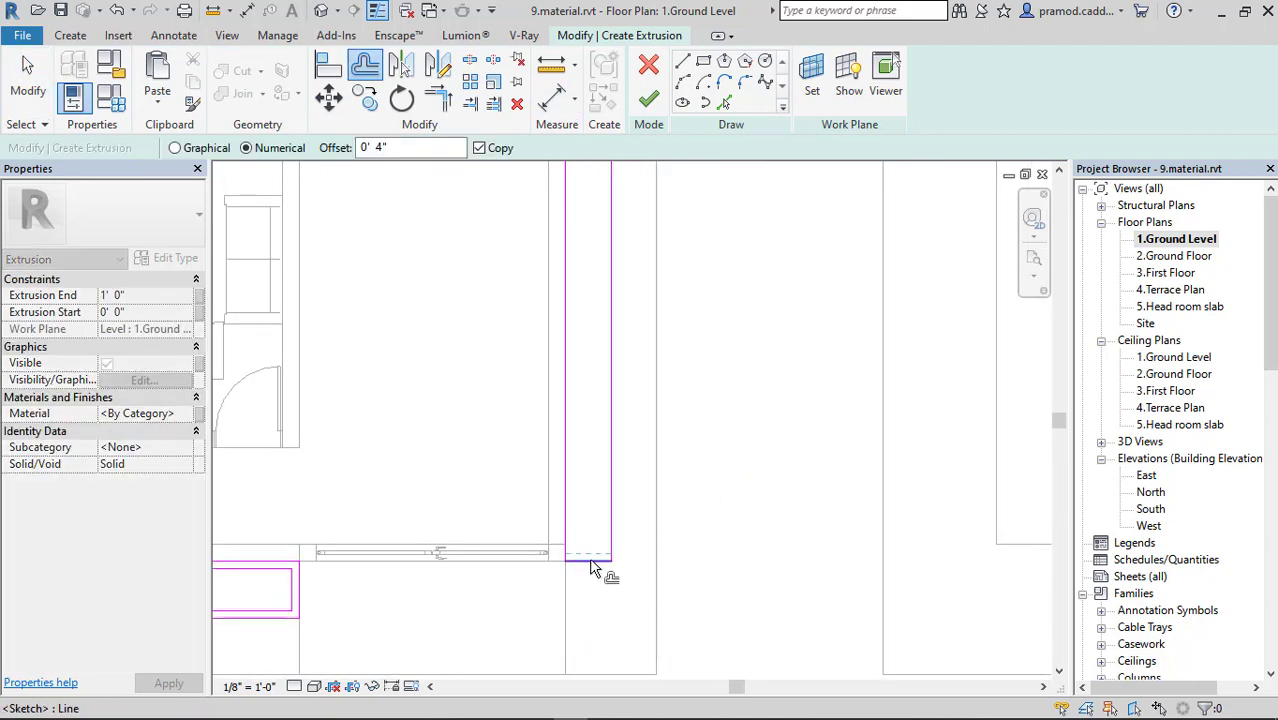
pyautogui.moveTo(676, 317); pyautogui.dragTo(620, 480, button='middle')
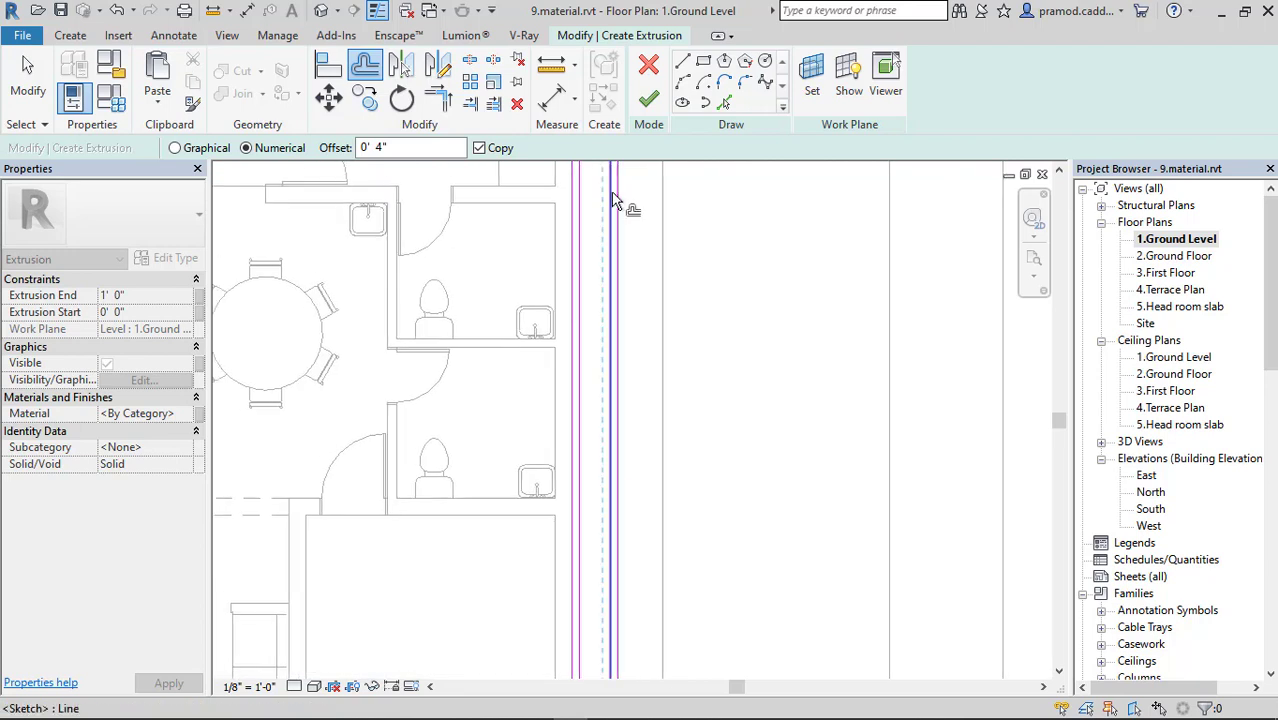
pyautogui.moveTo(607, 190); pyautogui.dragTo(607, 300, button='middle')
pyautogui.click(437, 97)
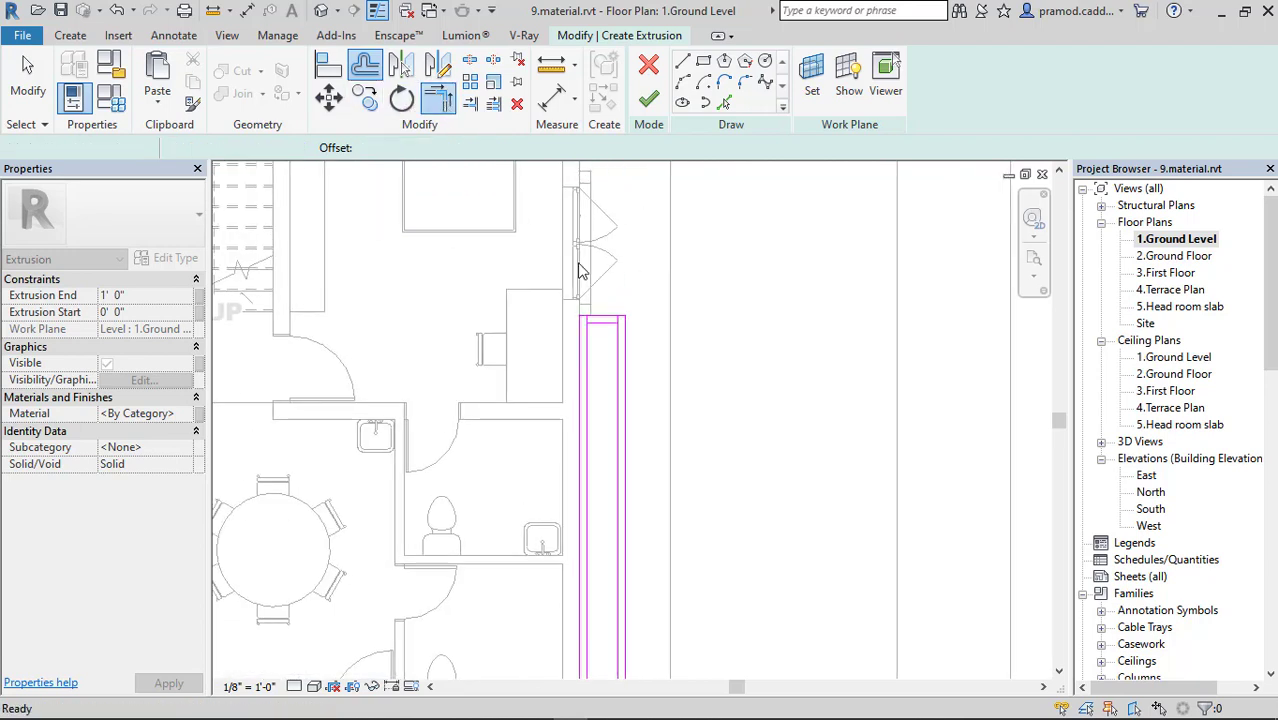
pyautogui.scroll(2, 613, 348)
pyautogui.click(610, 352)
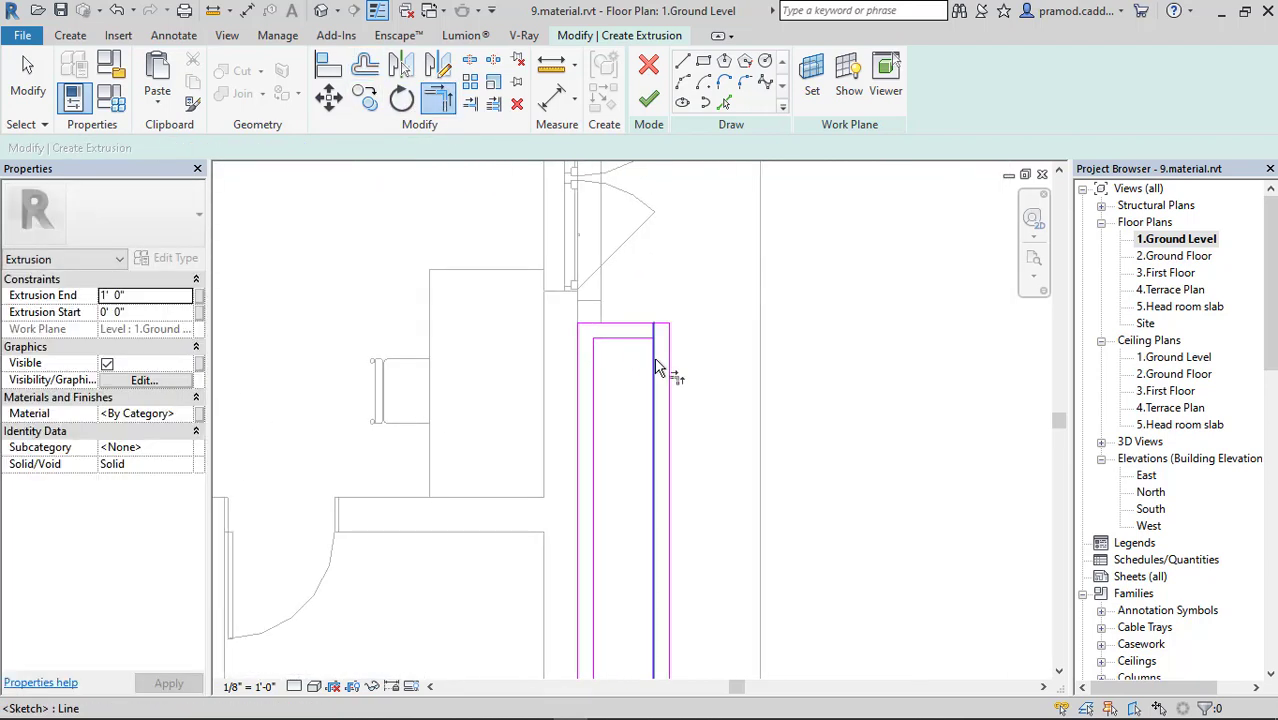
pyautogui.click(640, 350)
pyautogui.scroll(-3, 640, 352)
pyautogui.moveTo(640, 352); pyautogui.dragTo(656, 251, button='middle')
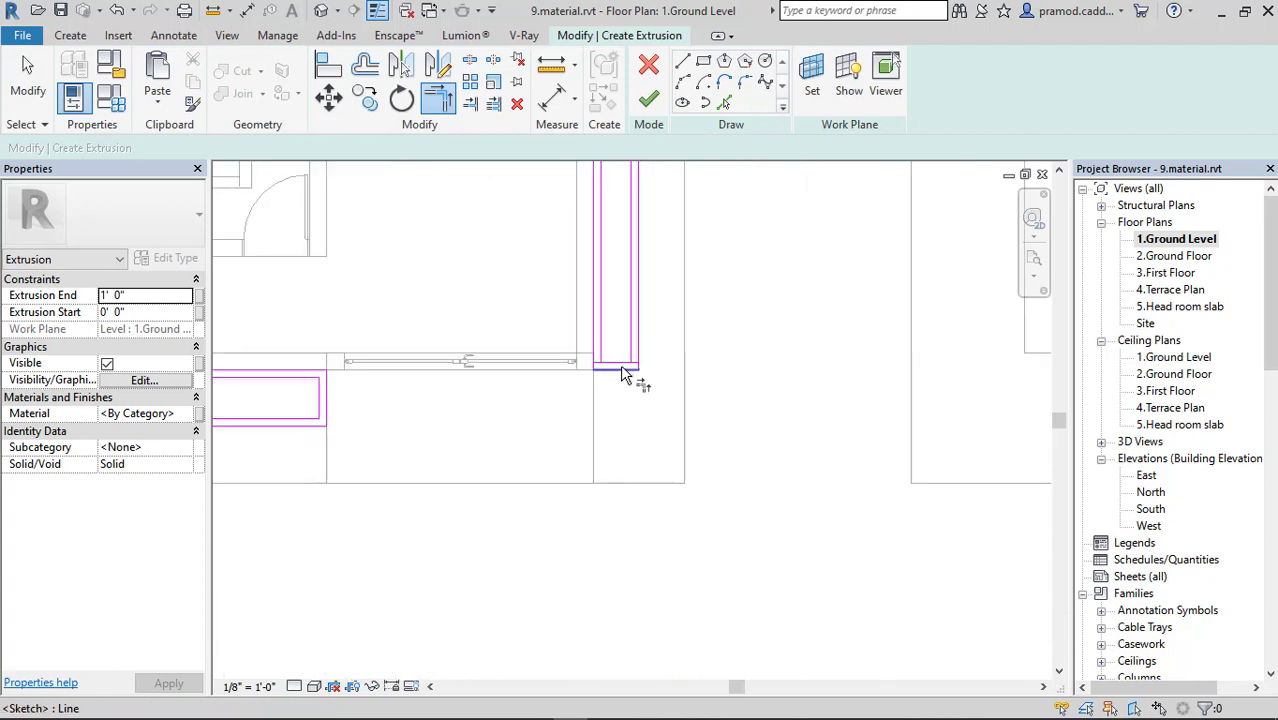
pyautogui.scroll(3, 620, 364)
pyautogui.click(642, 348)
pyautogui.scroll(-2, 645, 355)
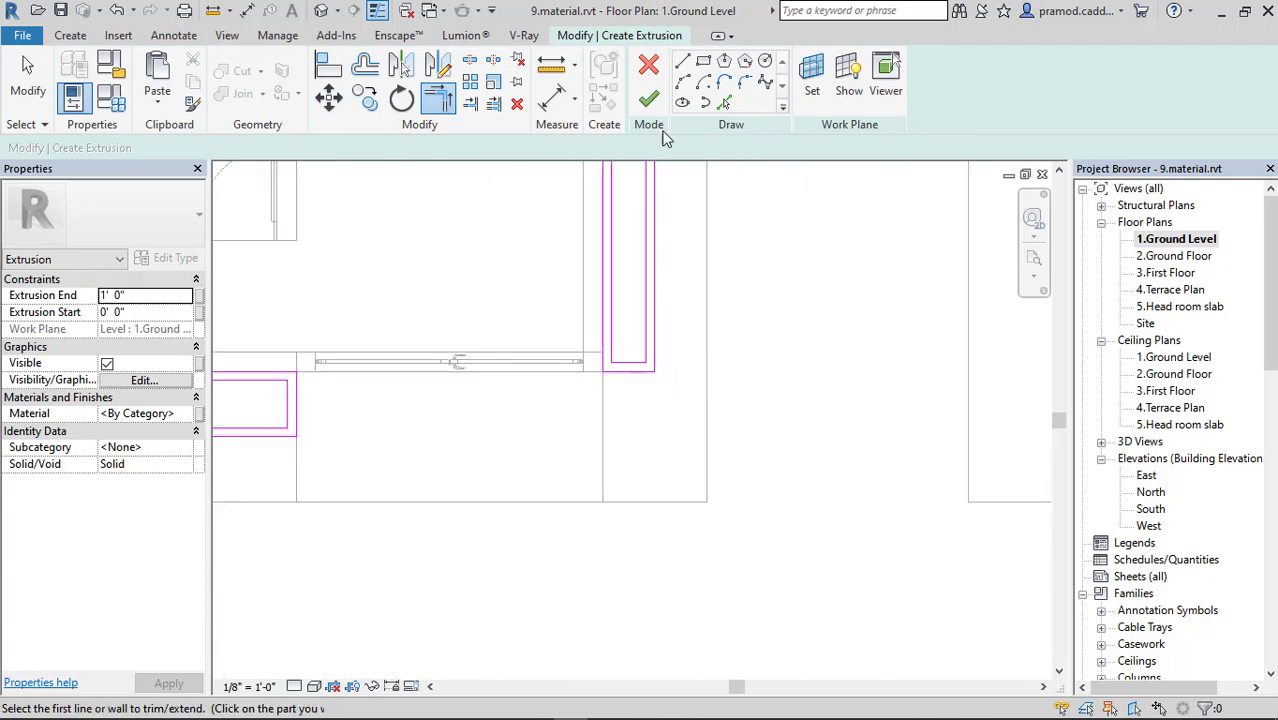
pyautogui.click(648, 98)
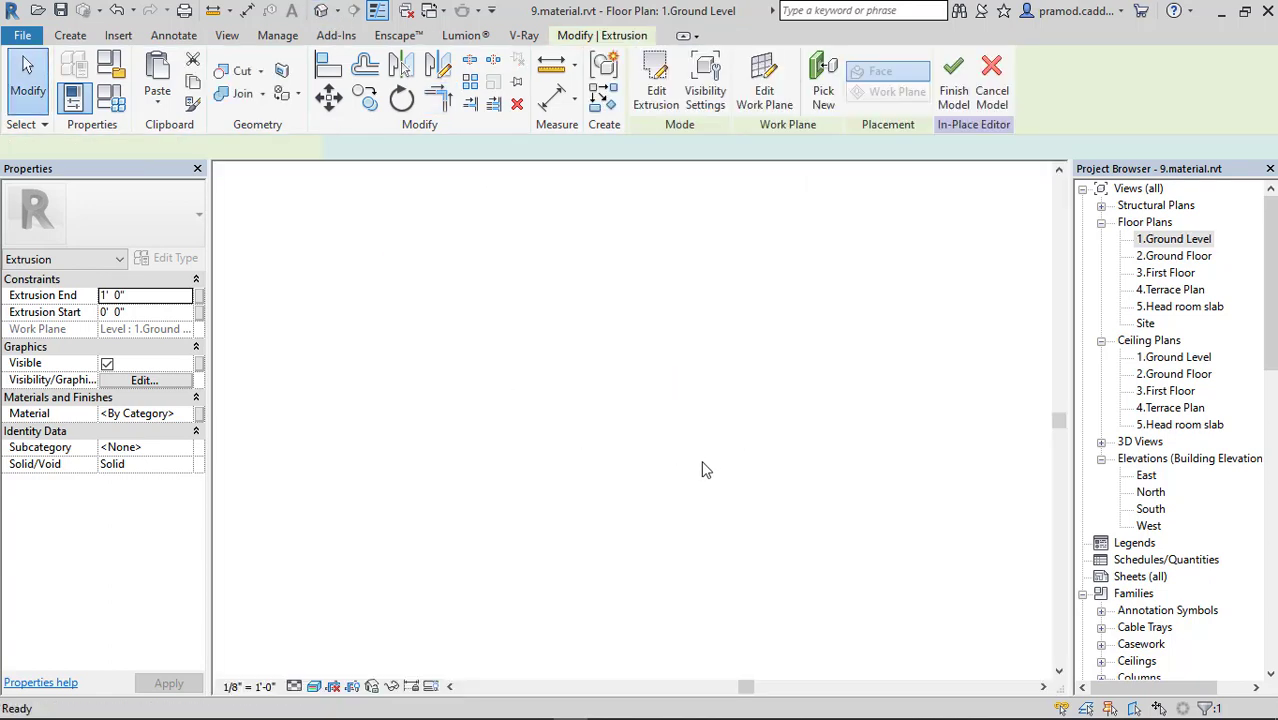
# Open the 1.Ground Level plan and start a new extrusion for the planter fill.
pyautogui.hotkey('ctrl', 'Tab')
pyautogui.scroll(2, 606, 464)
pyautogui.scroll(2, 606, 464)
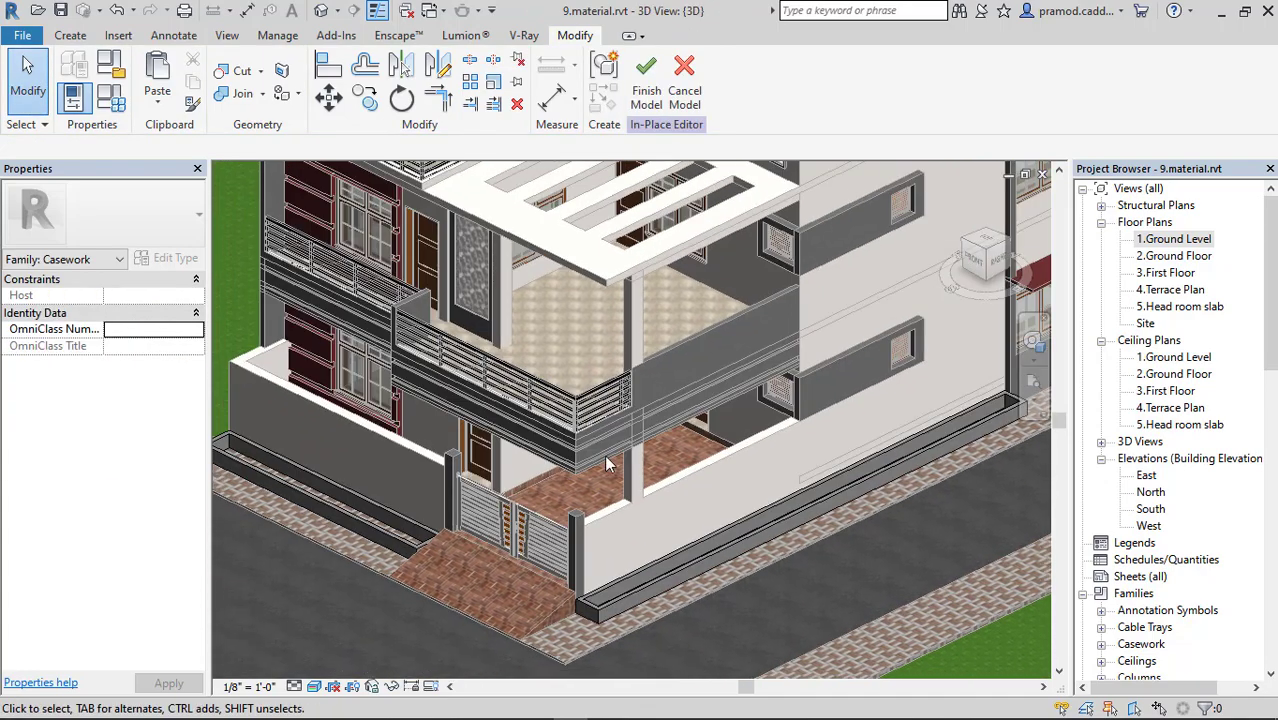
pyautogui.doubleClick(1173, 240)
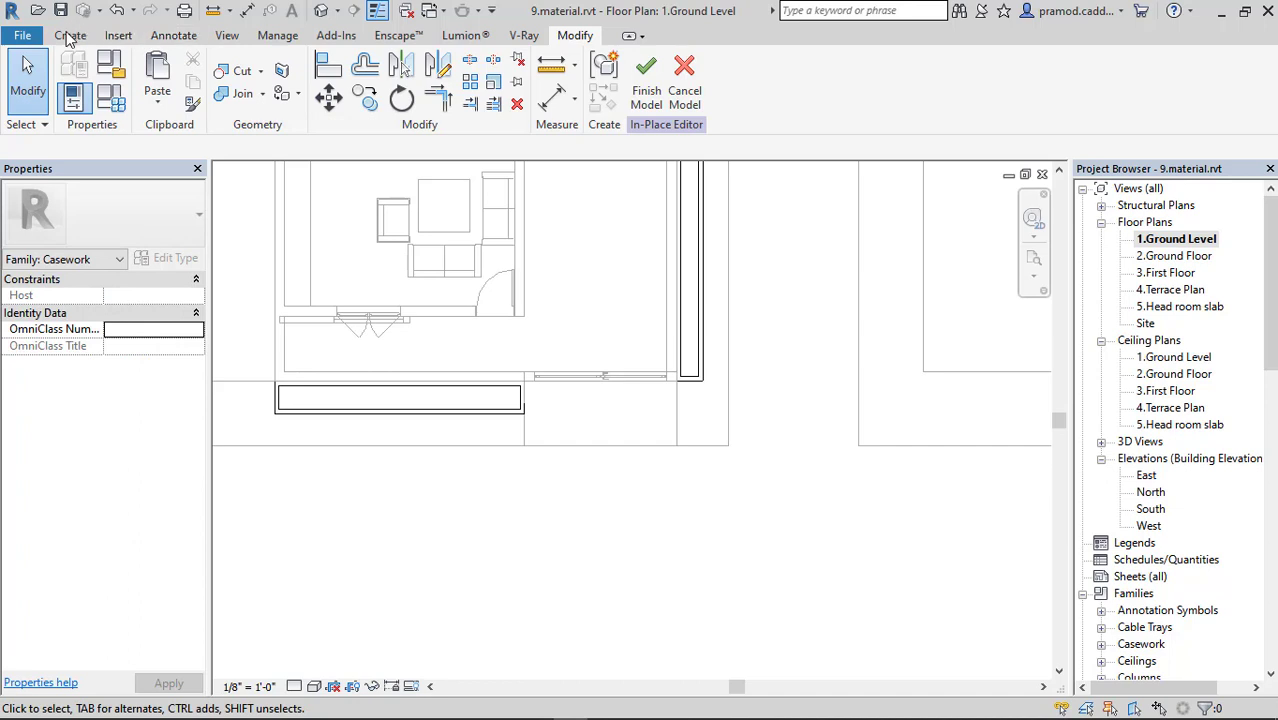
pyautogui.click(70, 36)
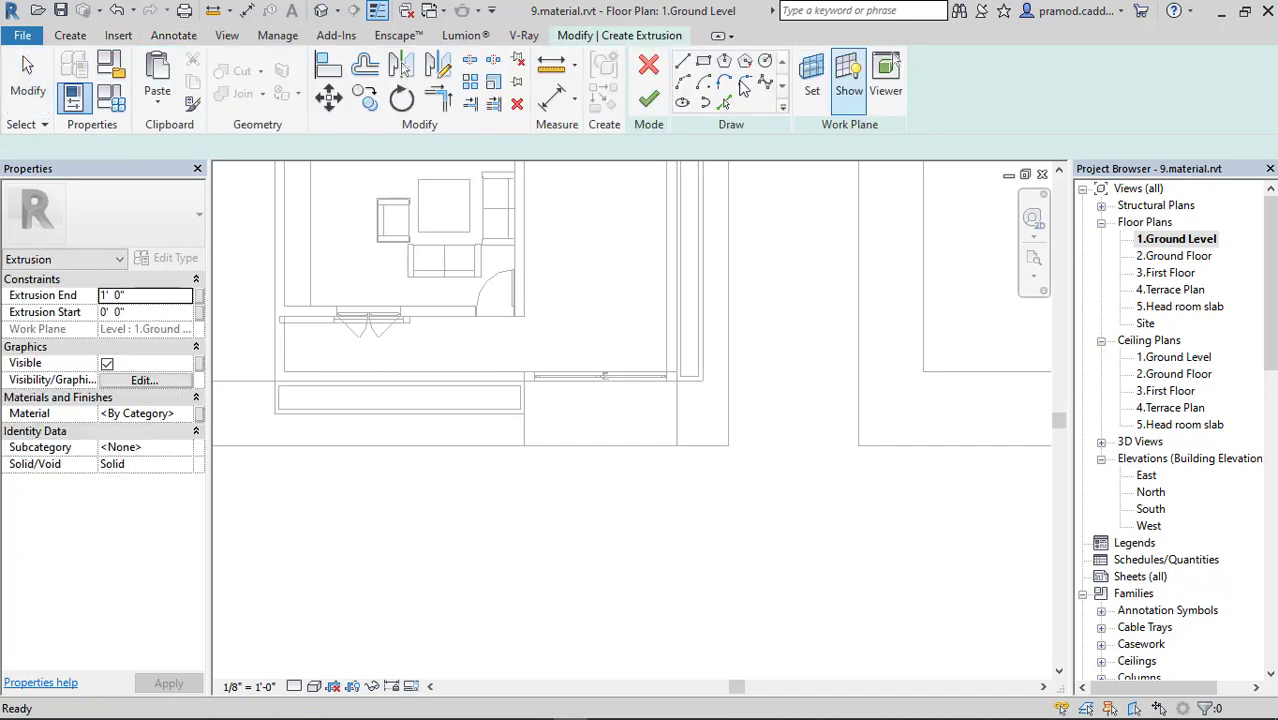
pyautogui.click(703, 62)
# Draw fill rectangles inside the front planter and along the side planter.
pyautogui.scroll(3, 310, 385)
pyautogui.click(243, 392)
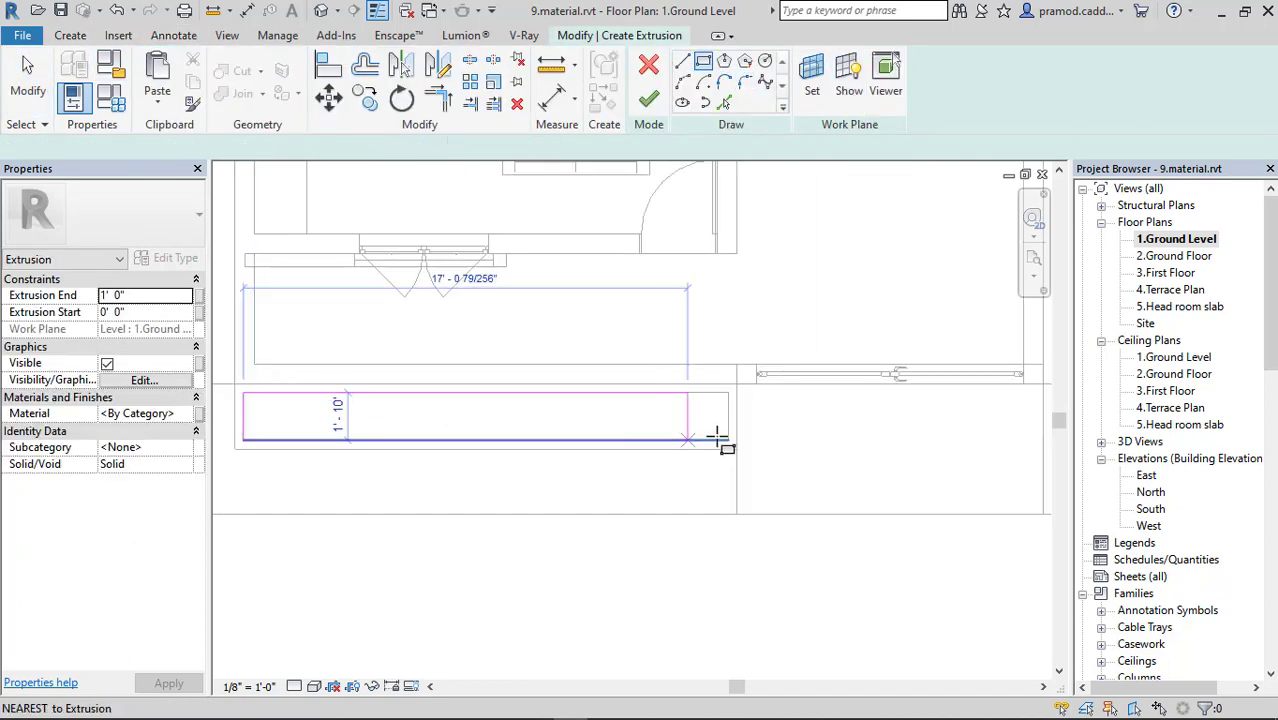
pyautogui.click(724, 436)
pyautogui.scroll(-2, 737, 428)
pyautogui.scroll(1, 737, 428)
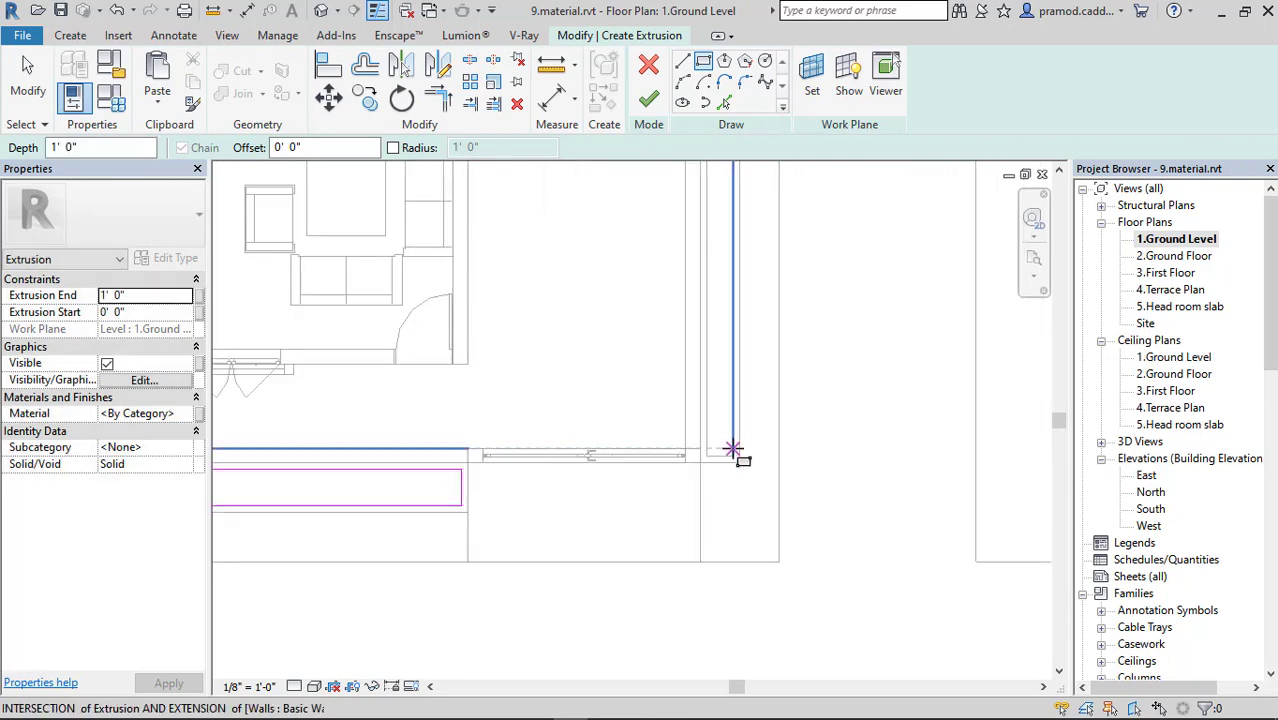
pyautogui.moveTo(731, 432)
pyautogui.mouseDown(button='middle')
pyautogui.moveTo(705, 586)
pyautogui.moveTo(693, 463)
pyautogui.mouseUp(button='middle')
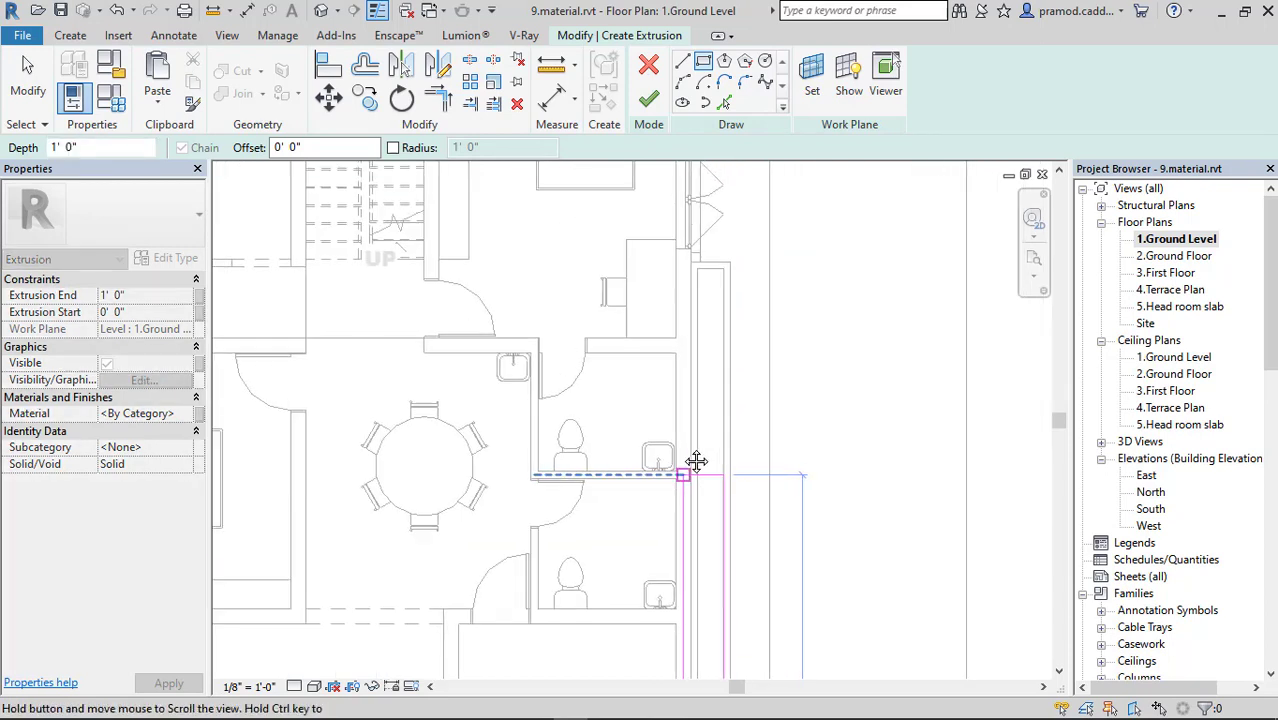
pyautogui.click(700, 268)
pyautogui.press('Escape')
# Pull the side fill rectangle's top edge down slightly and finish the fill extrusion.
pyautogui.scroll(2, 710, 550)
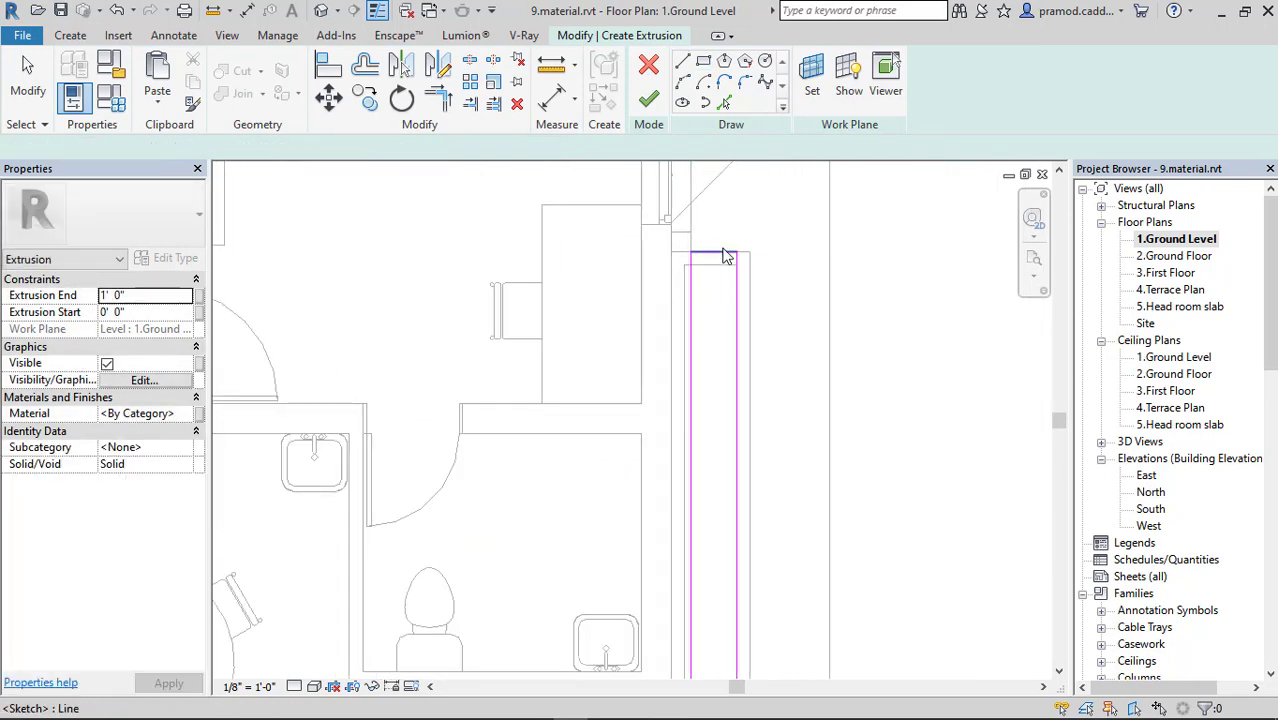
pyautogui.click(720, 252)
pyautogui.moveTo(720, 272)
pyautogui.mouseDown()
pyautogui.moveTo(720, 285)
pyautogui.moveTo(679, 300)
pyautogui.mouseUp()
pyautogui.click(690, 290)
pyautogui.scroll(-3, 690, 300)
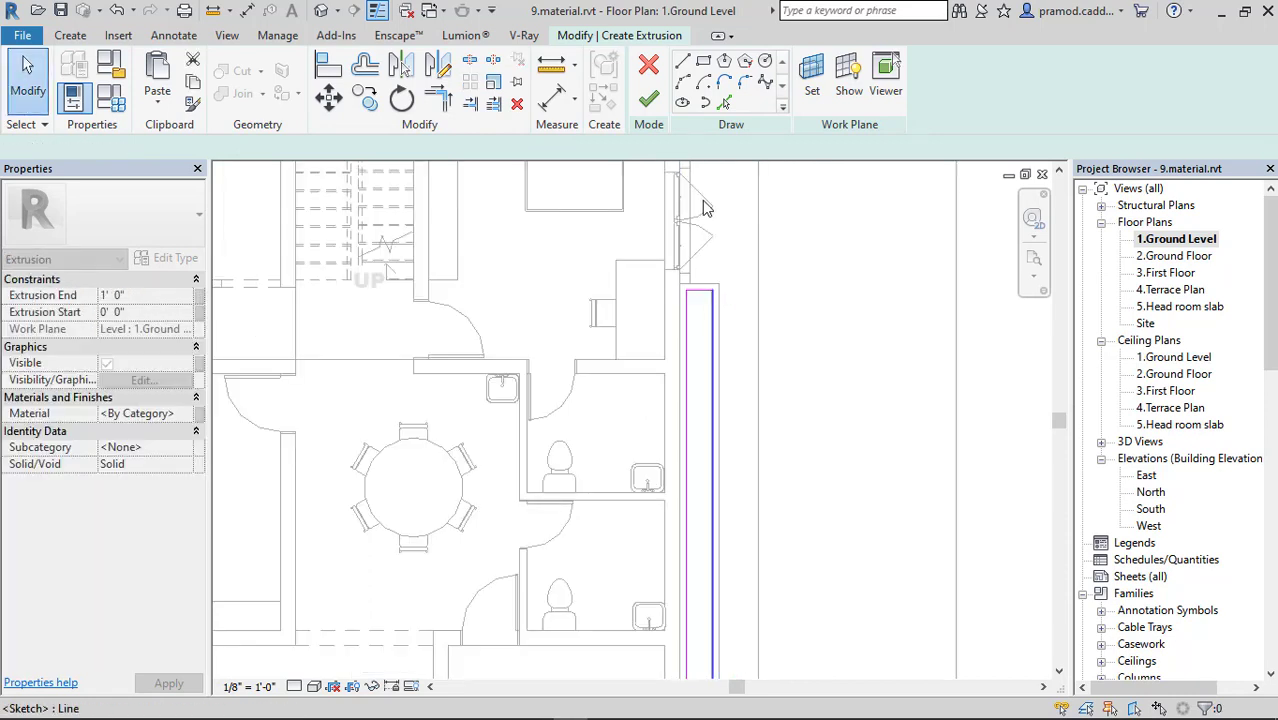
pyautogui.click(648, 98)
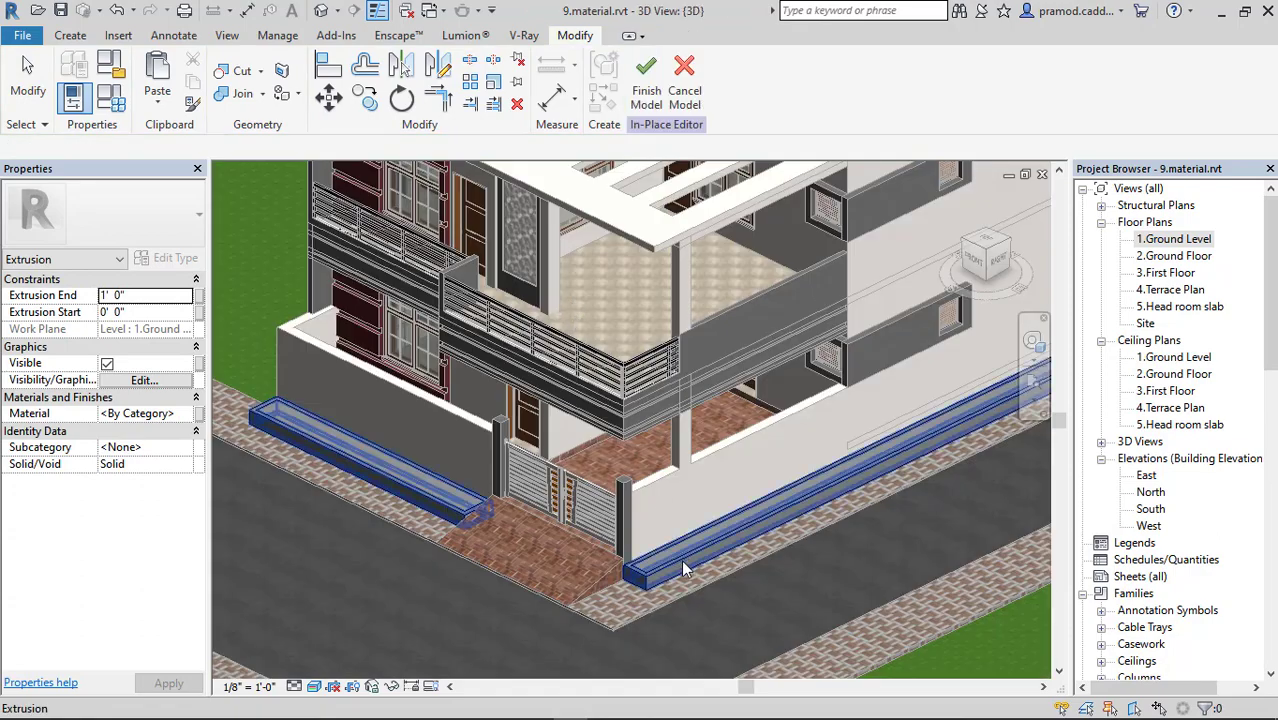
# Select the planter fill extrusion in 3D and set its Extrusion End to 0' 10".
pyautogui.press('Escape')
pyautogui.scroll(5, 560, 555)
pyautogui.moveTo(432, 545); pyautogui.dragTo(477, 385, button='middle')
pyautogui.click(477, 384)
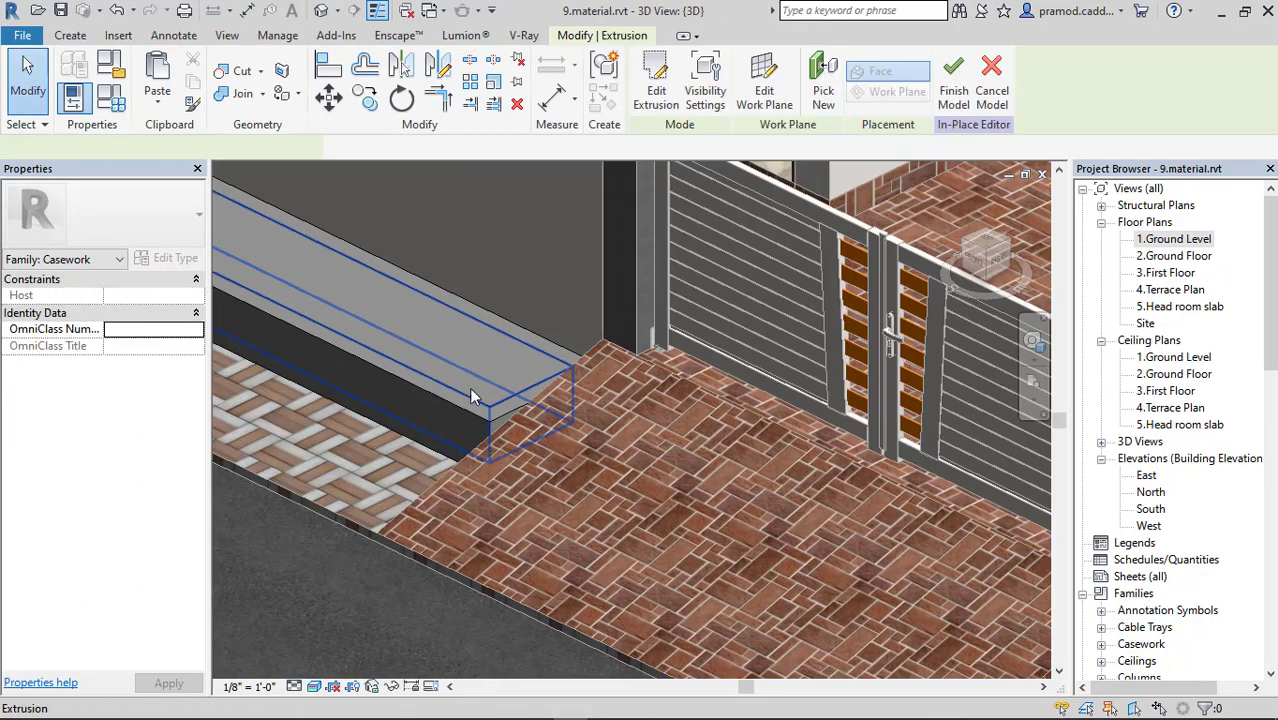
pyautogui.scroll(-5, 783, 462)
pyautogui.scroll(3, 678, 460)
pyautogui.scroll(3, 681, 447)
pyautogui.scroll(-5, 681, 447)
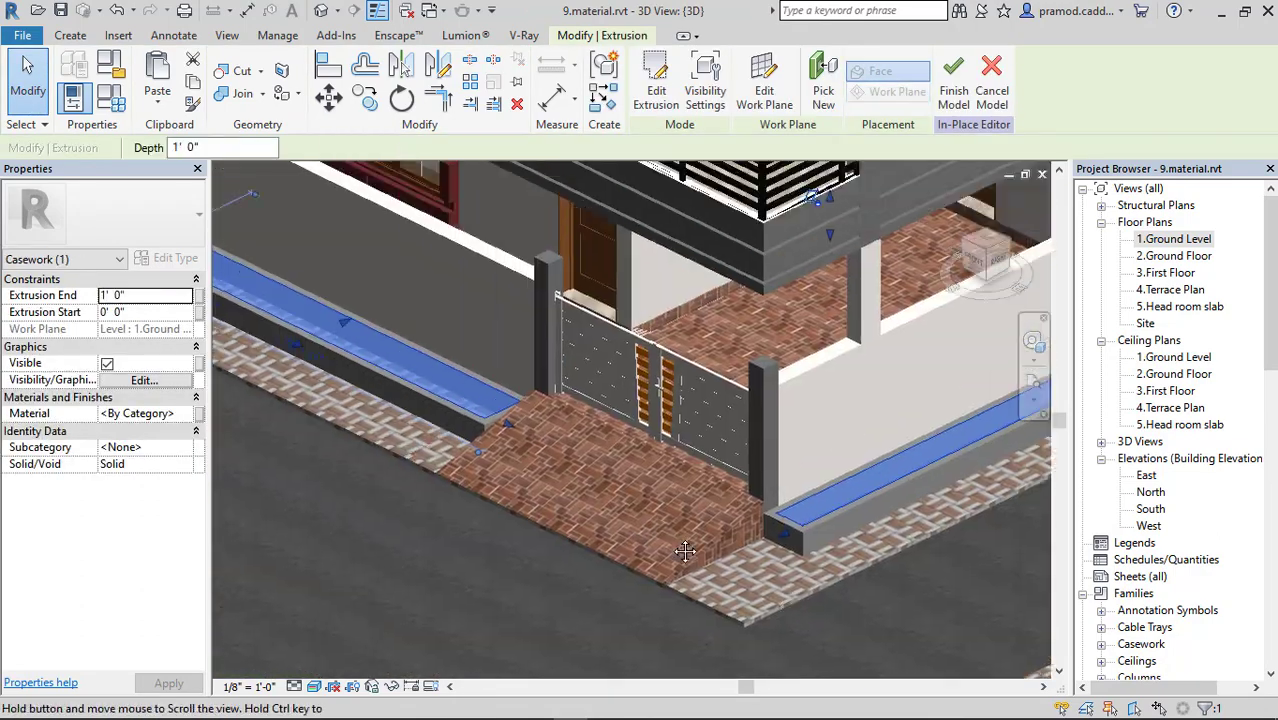
pyautogui.moveTo(681, 447); pyautogui.dragTo(709, 463, button='middle')
pyautogui.scroll(3, 600, 420)
pyautogui.click(143, 295)
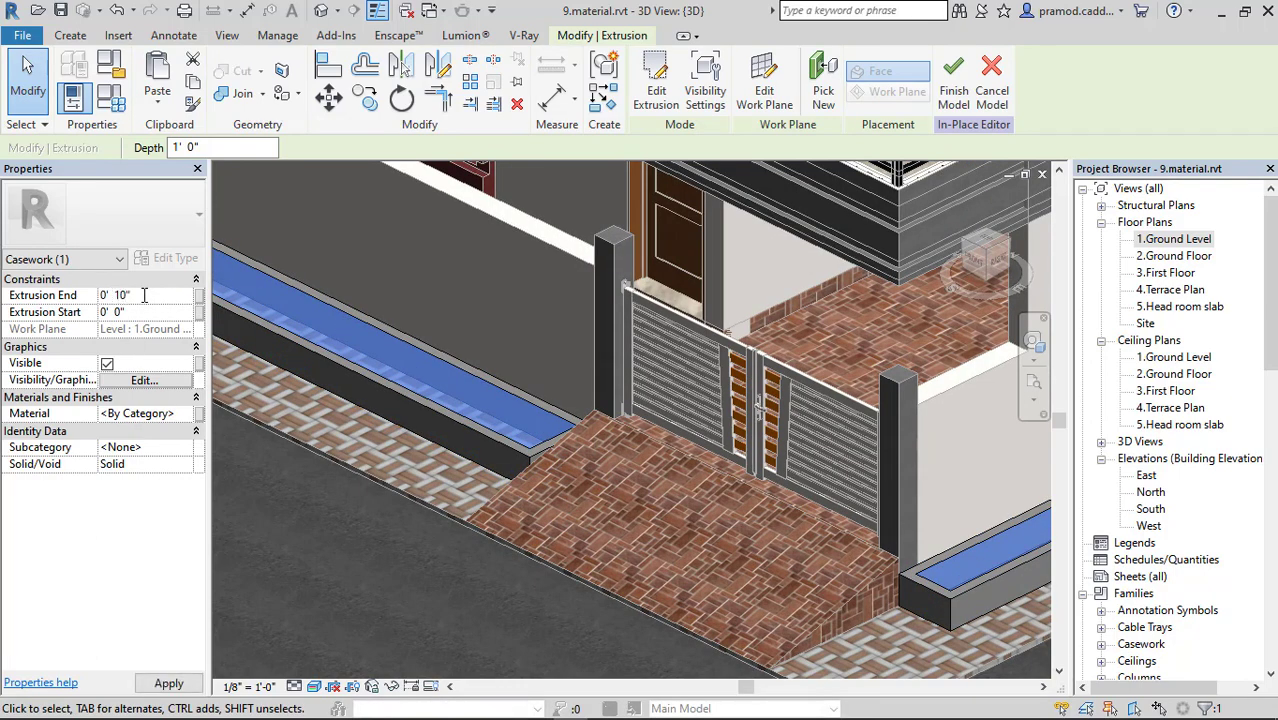
pyautogui.scroll(-1, 567, 471)
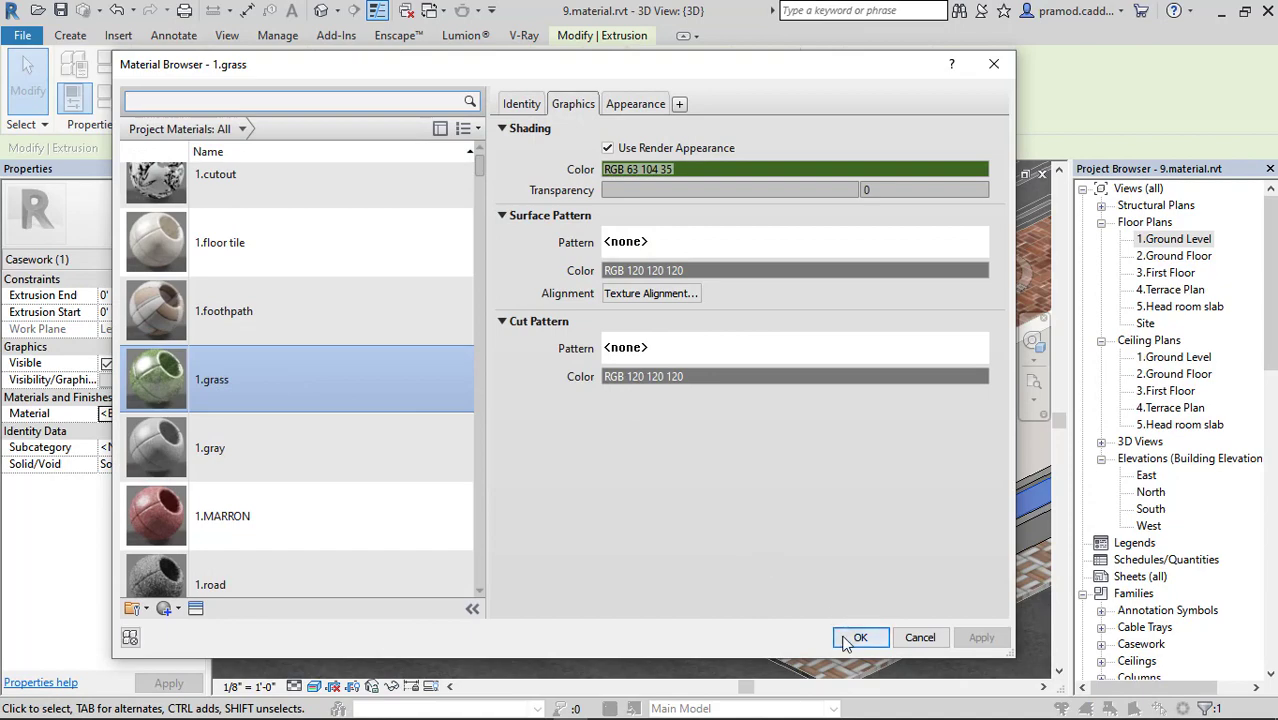
# Confirm 1.grass as the planter fill material and clear the selection.
pyautogui.click(858, 637)
pyautogui.click(466, 473)
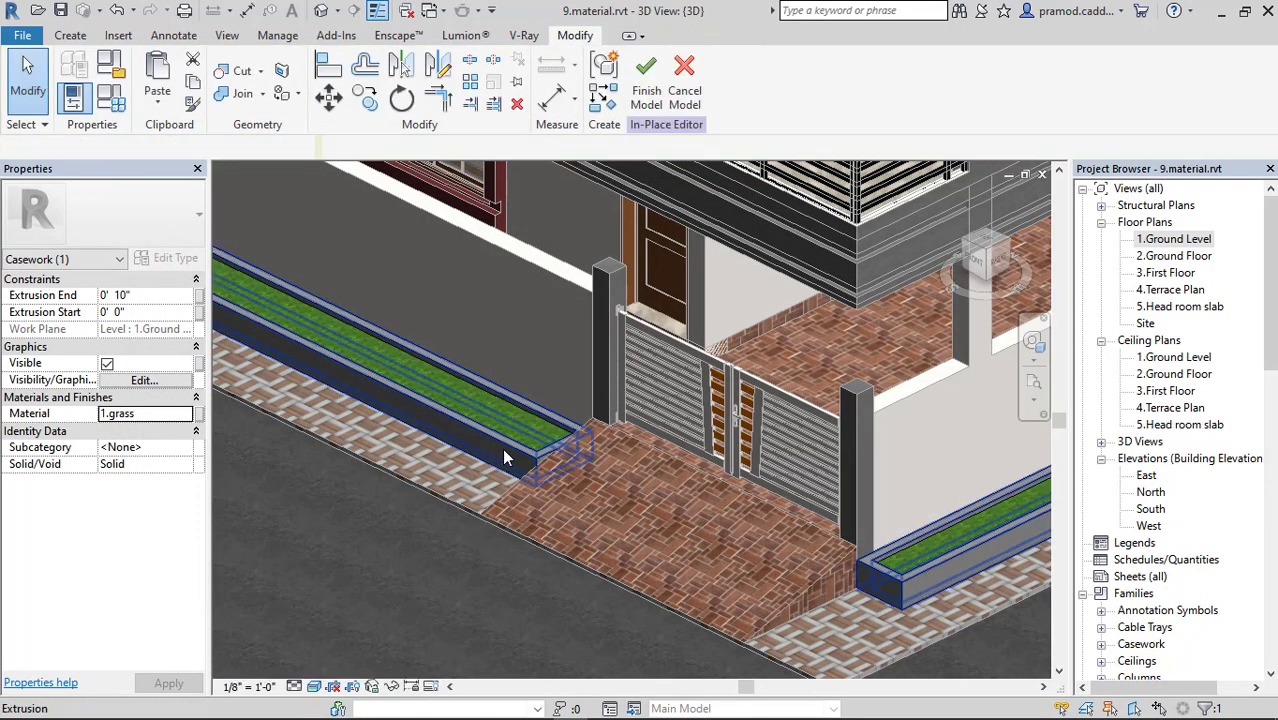
pyautogui.press('Escape')
pyautogui.moveTo(502, 458); pyautogui.dragTo(297, 488, button='middle')
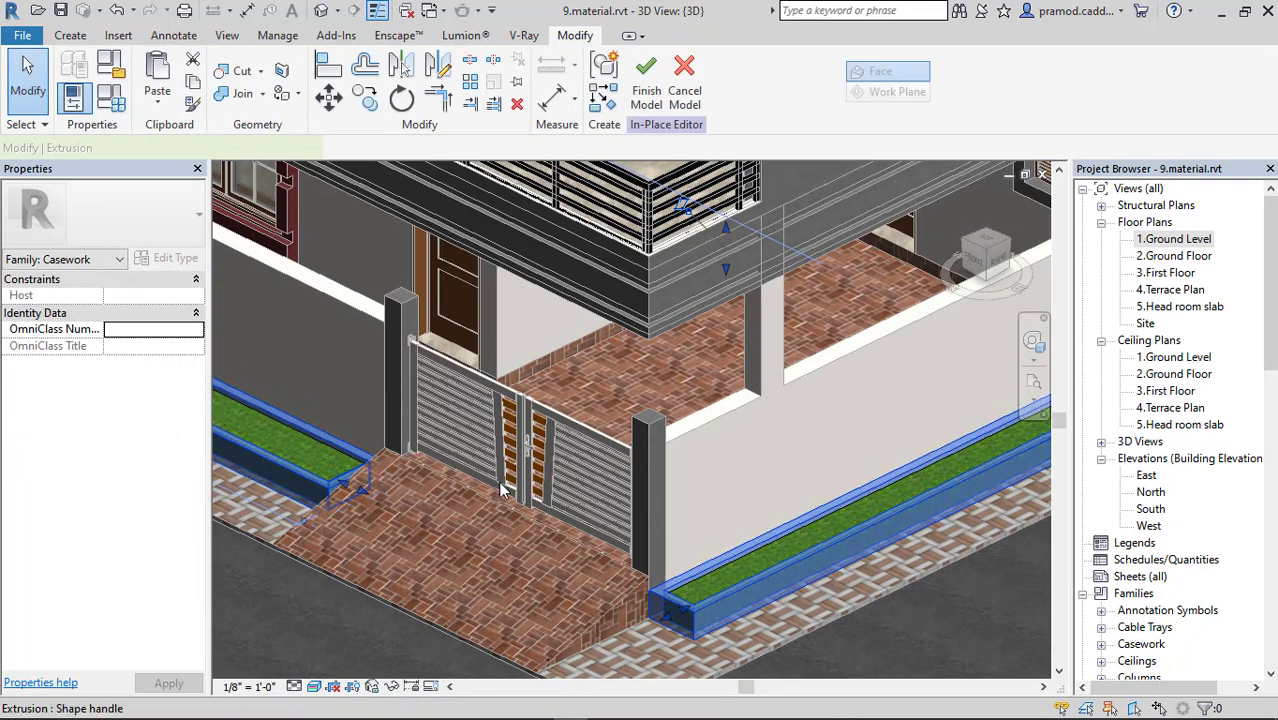
pyautogui.scroll(-2, 502, 490)
# Assign the 1.gray material to the planter box walls extrusion.
pyautogui.click(396, 280)
pyautogui.click(183, 416)
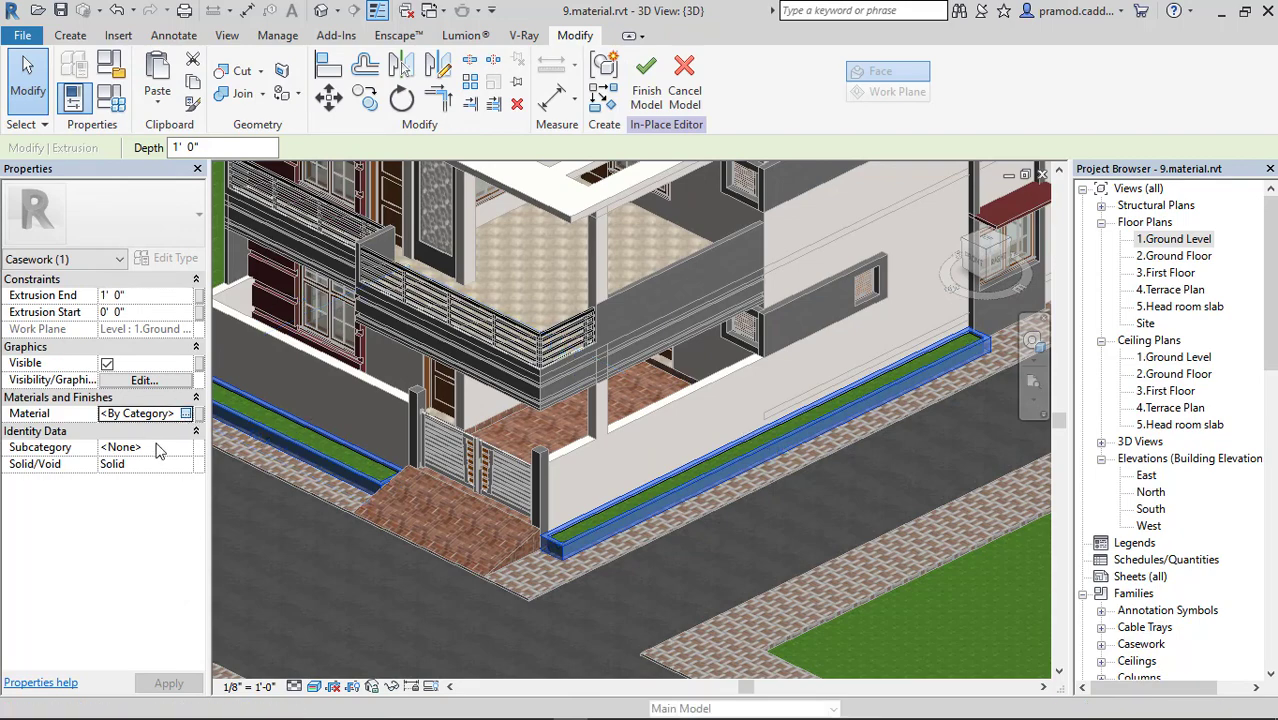
pyautogui.click(186, 413)
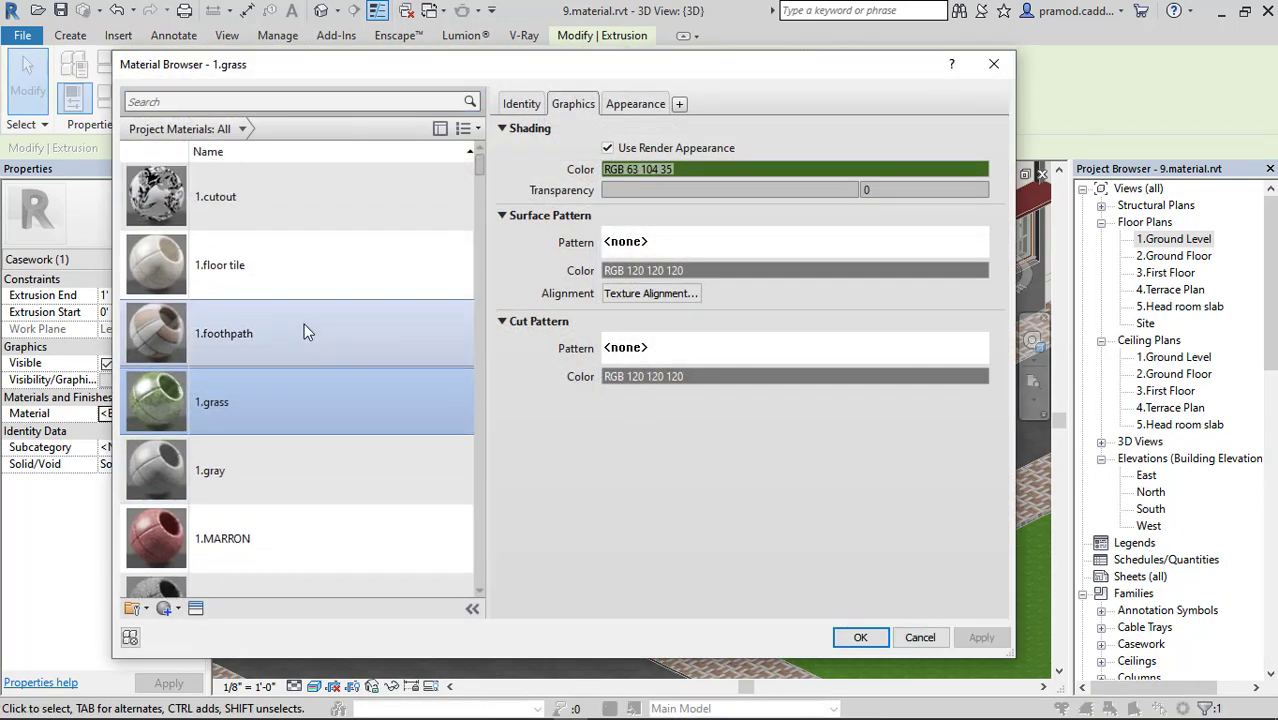
pyautogui.click(231, 450)
pyautogui.click(878, 640)
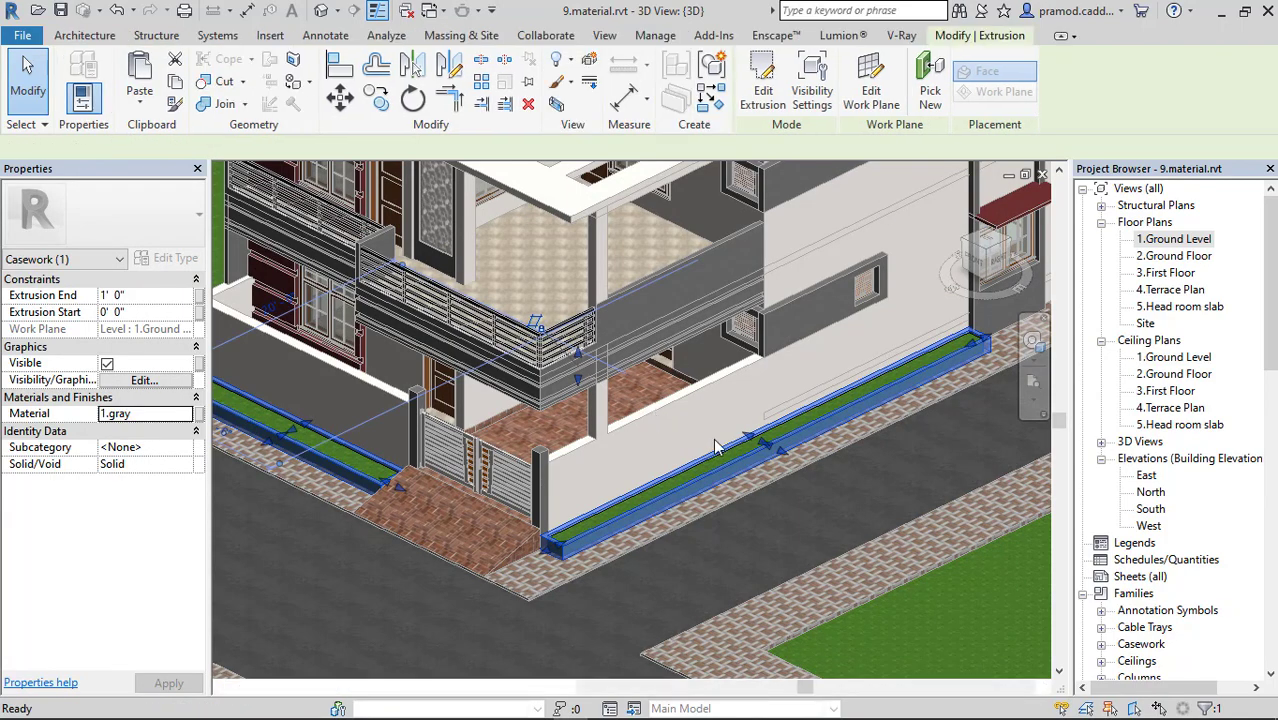
pyautogui.keyDown('shift'); pyautogui.moveTo(663, 479); pyautogui.dragTo(791, 444, button='middle'); pyautogui.keyUp('shift')
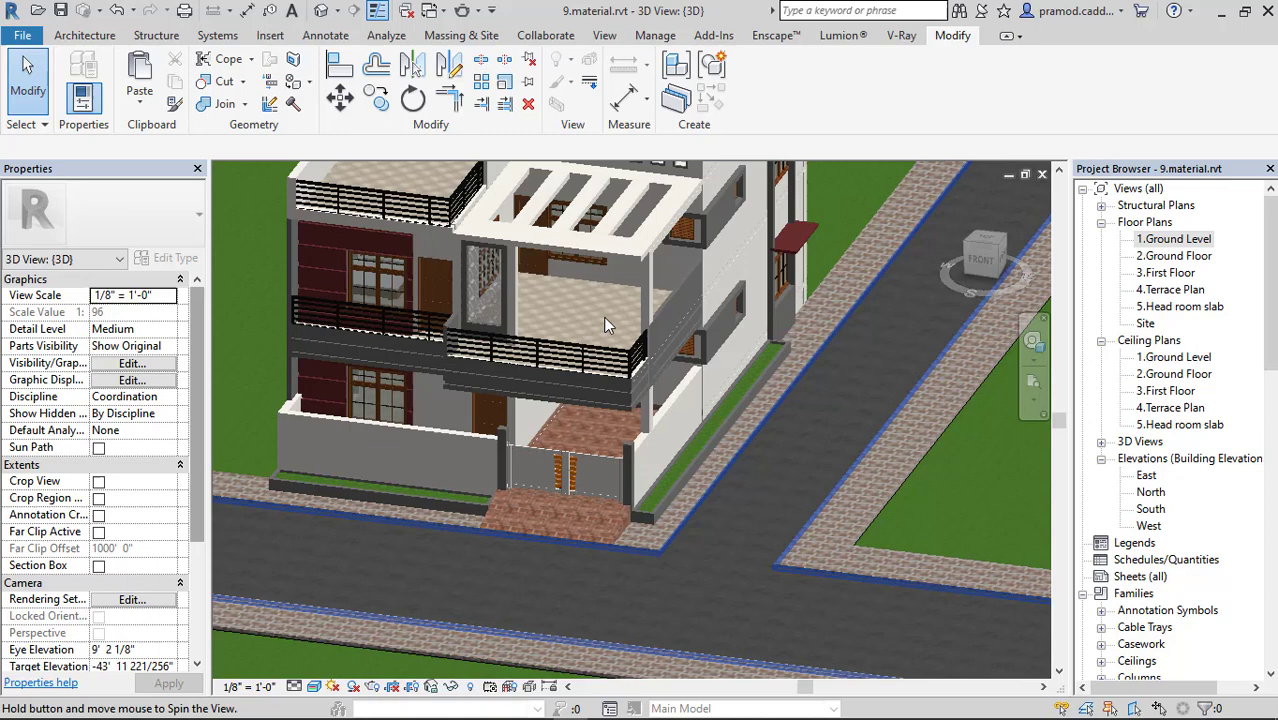
pyautogui.keyDown('shift'); pyautogui.moveTo(603, 317); pyautogui.dragTo(601, 318, button='middle'); pyautogui.keyUp('shift')
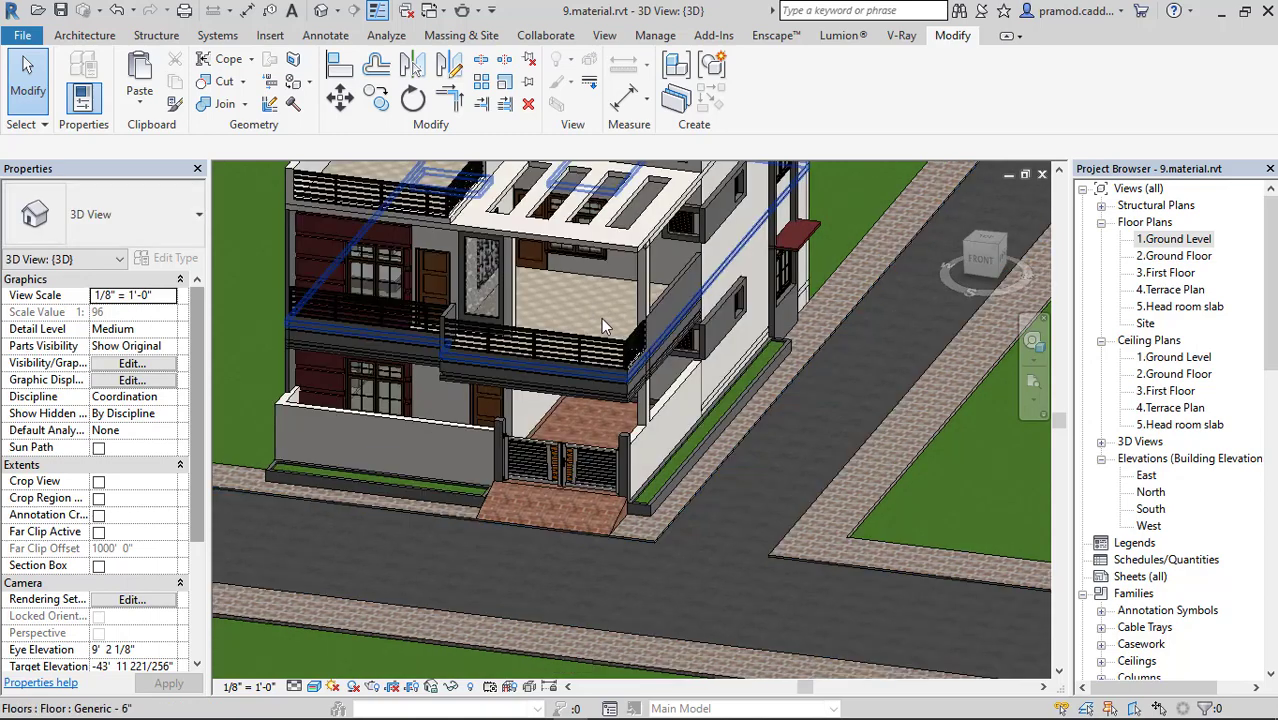
pyautogui.click(765, 367)
pyautogui.keyDown('shift'); pyautogui.moveTo(765, 367); pyautogui.dragTo(735, 393, button='middle'); pyautogui.keyUp('shift')
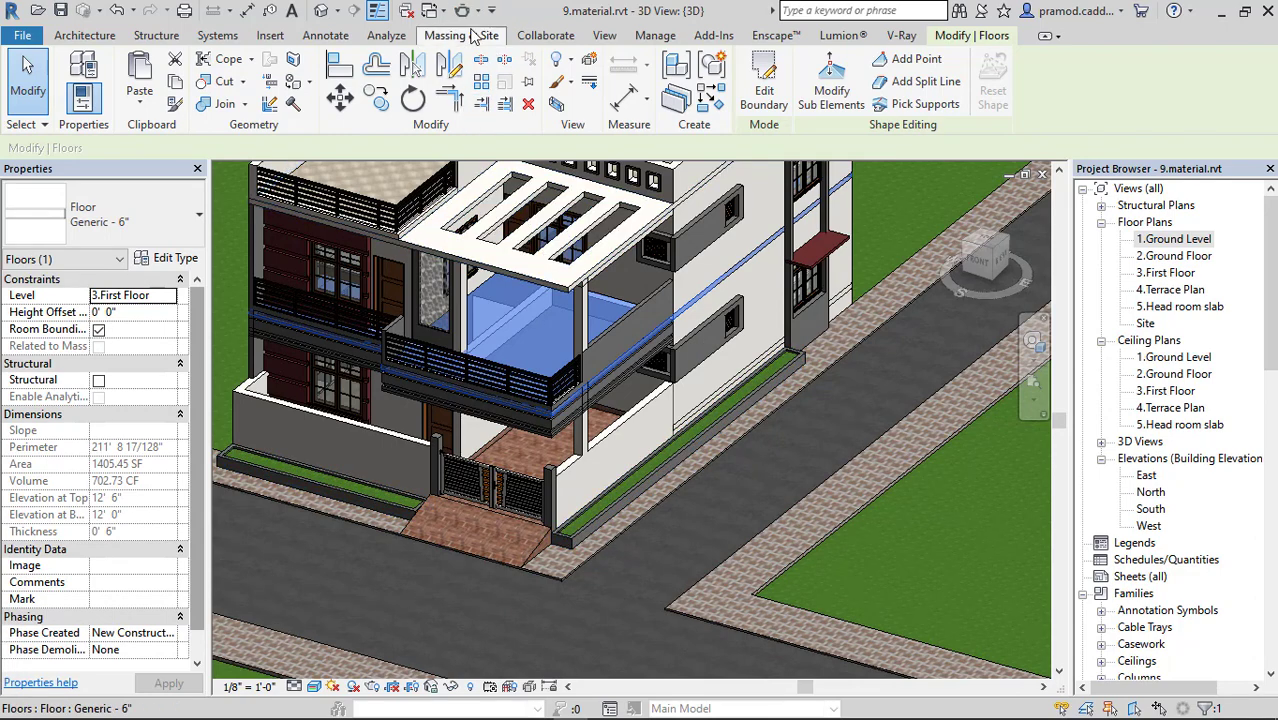
pyautogui.click(492, 37)
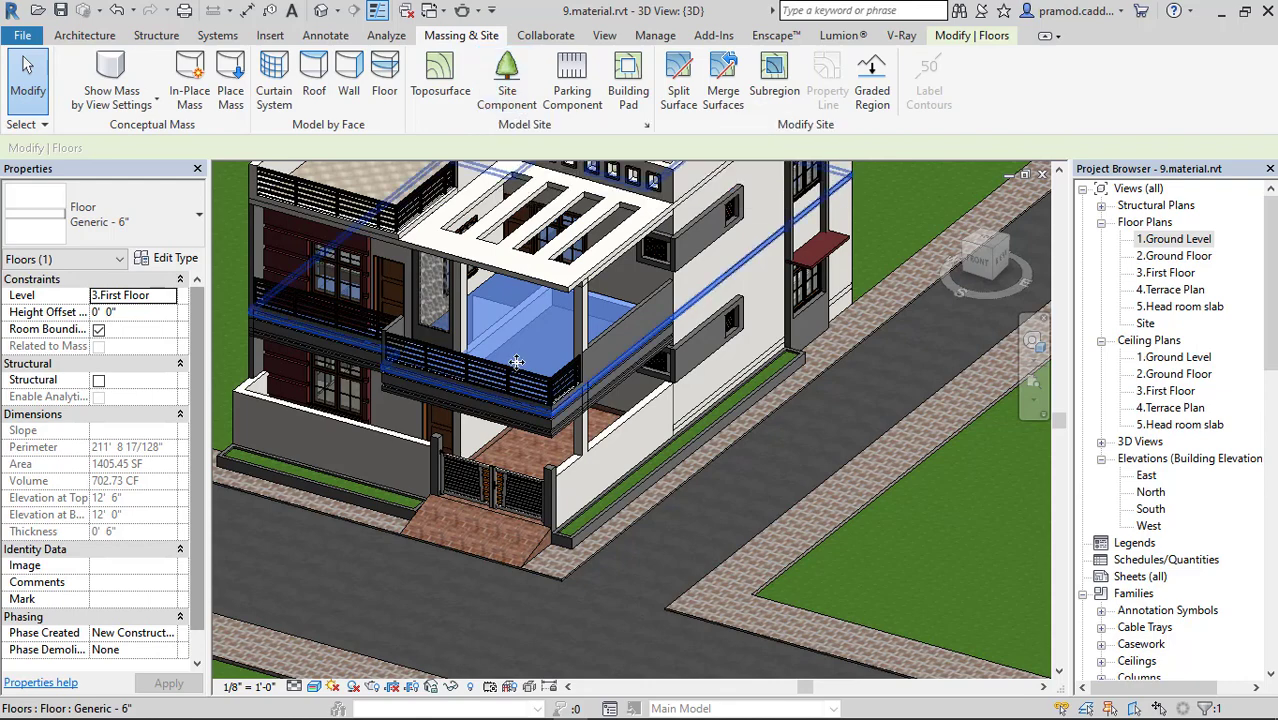
pyautogui.scroll(-5, 642, 408)
pyautogui.keyDown('shift'); pyautogui.moveTo(642, 408); pyautogui.dragTo(560, 445, button='middle'); pyautogui.keyUp('shift')
pyautogui.scroll(2, 557, 447)
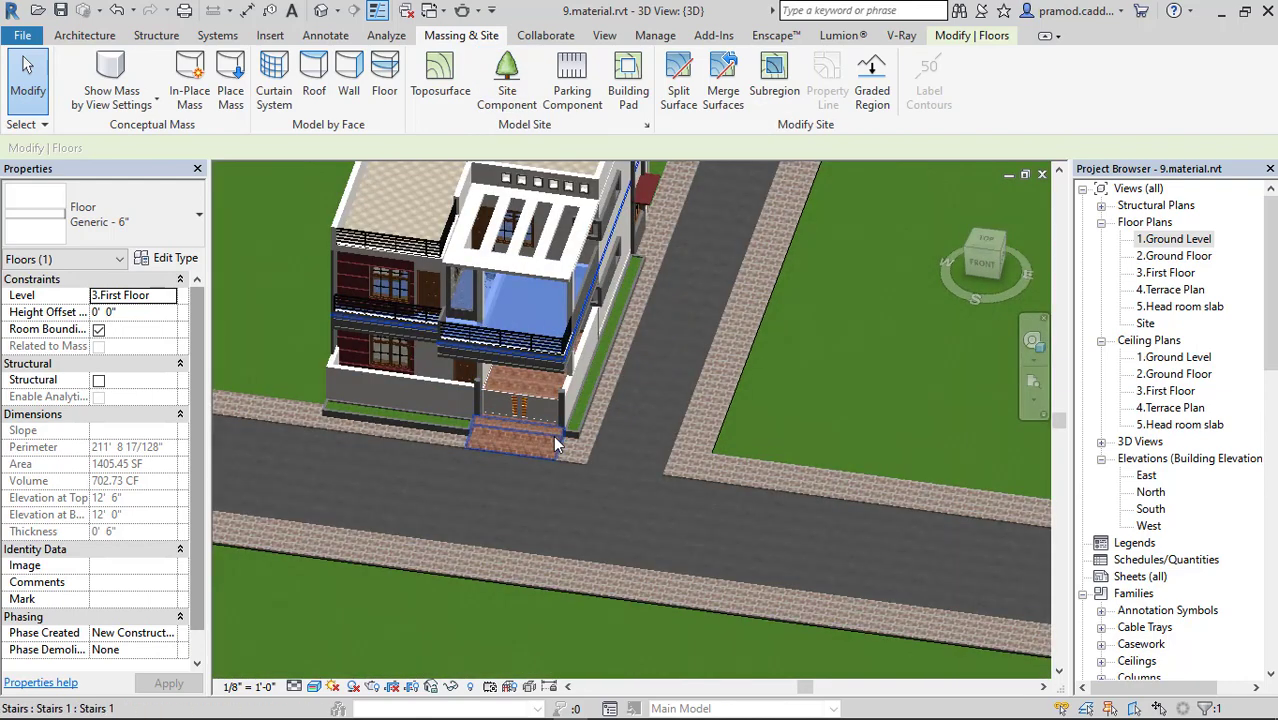
pyautogui.scroll(2, 557, 447)
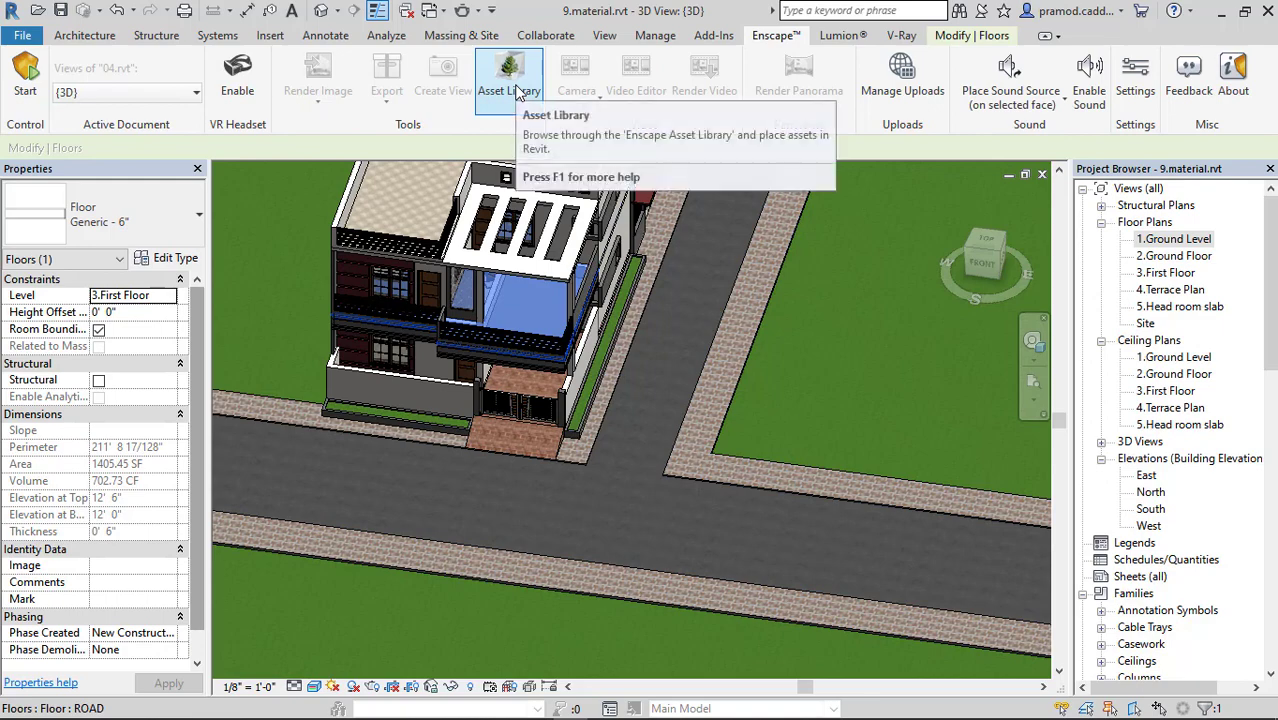
pyautogui.scroll(-3, 645, 382)
pyautogui.keyDown('shift'); pyautogui.moveTo(645, 382); pyautogui.dragTo(855, 448, button='middle'); pyautogui.keyUp('shift')
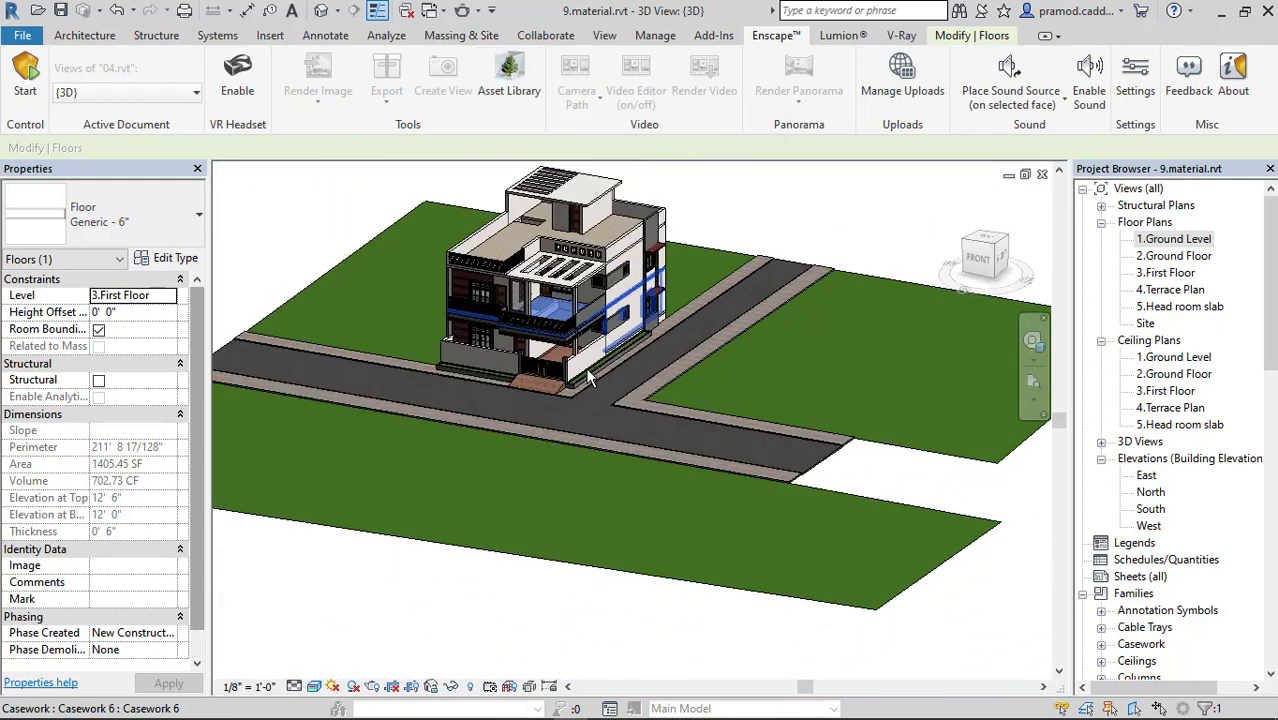
pyautogui.scroll(2, 855, 448)
pyautogui.scroll(2, 855, 448)
pyautogui.scroll(-2, 717, 383)
pyautogui.keyDown('shift'); pyautogui.moveTo(717, 383); pyautogui.dragTo(660, 428, button='middle'); pyautogui.keyUp('shift')
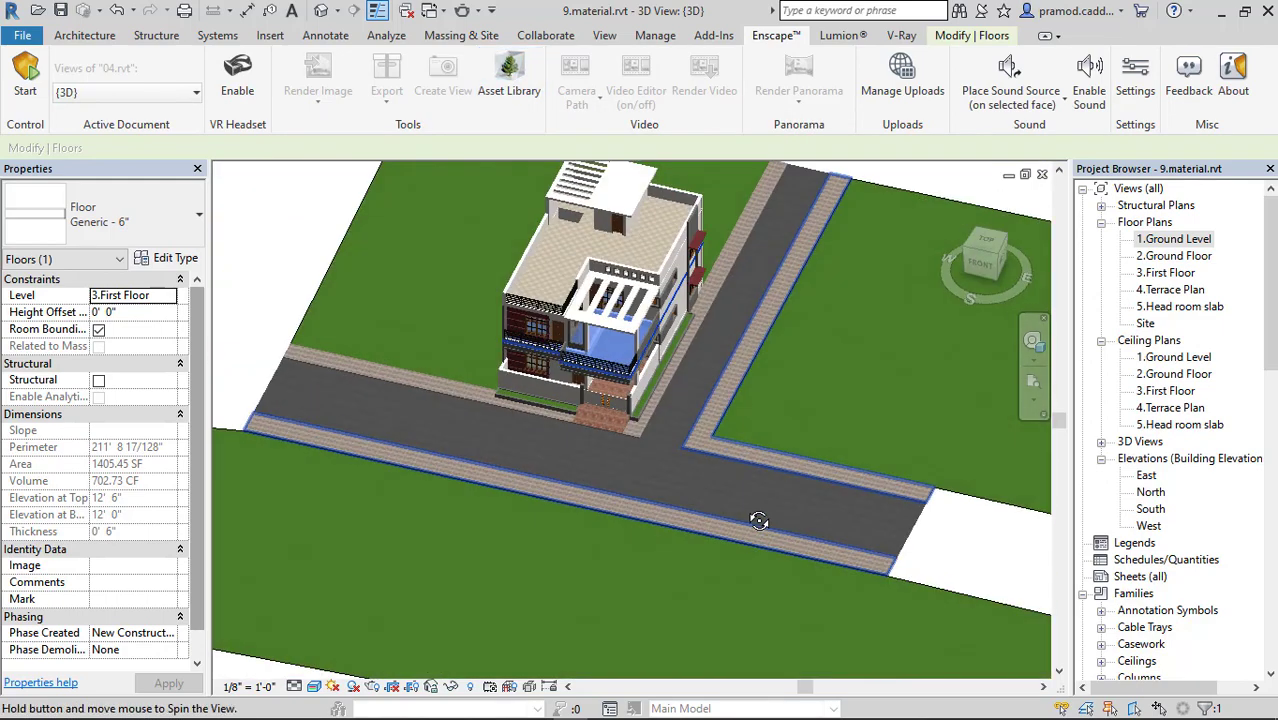
pyautogui.scroll(4, 660, 428)
pyautogui.scroll(-2, 660, 428)
pyautogui.keyDown('shift'); pyautogui.moveTo(594, 394); pyautogui.dragTo(650, 381, button='middle'); pyautogui.keyUp('shift')
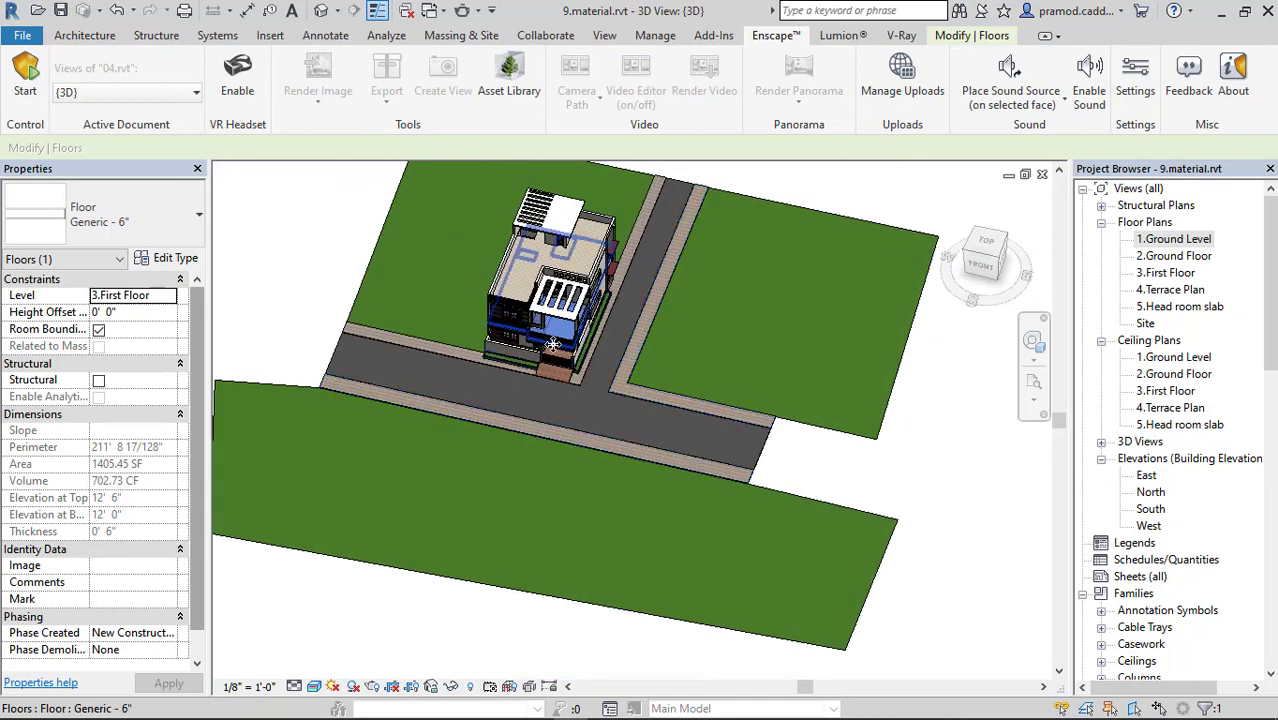
pyautogui.scroll(3, 650, 381)
pyautogui.scroll(-3, 650, 381)
pyautogui.scroll(3, 650, 382)
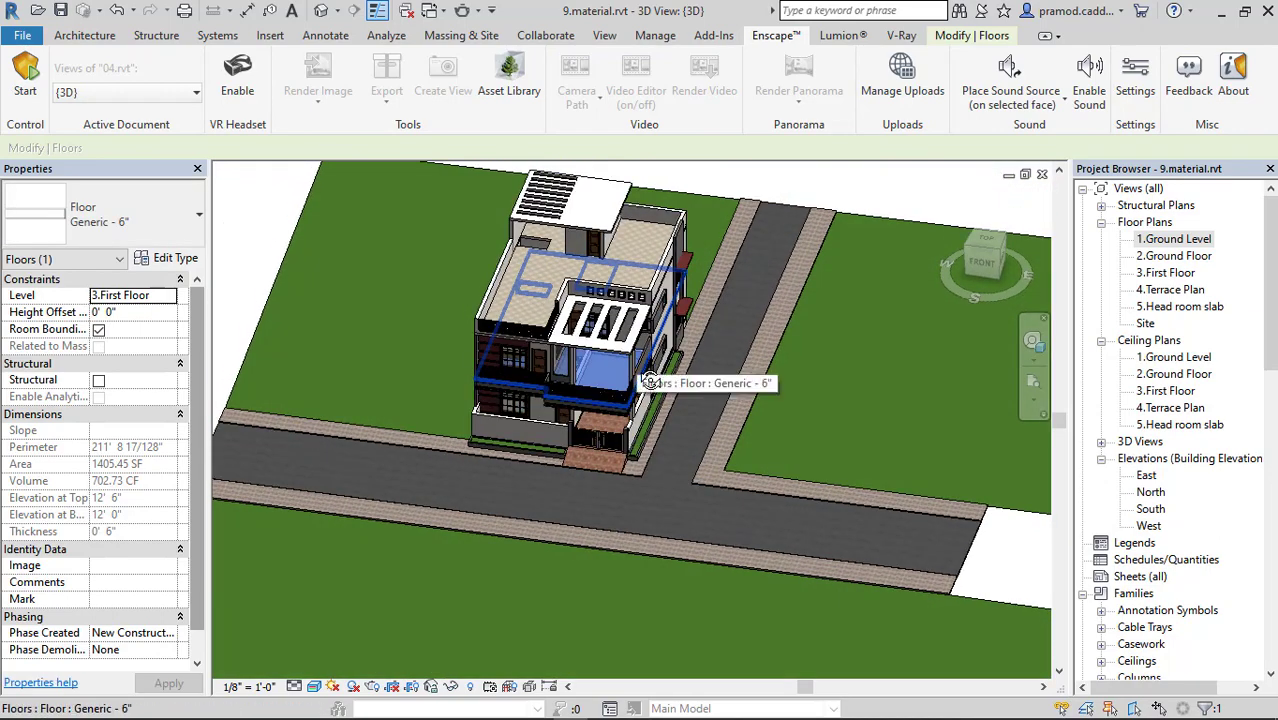